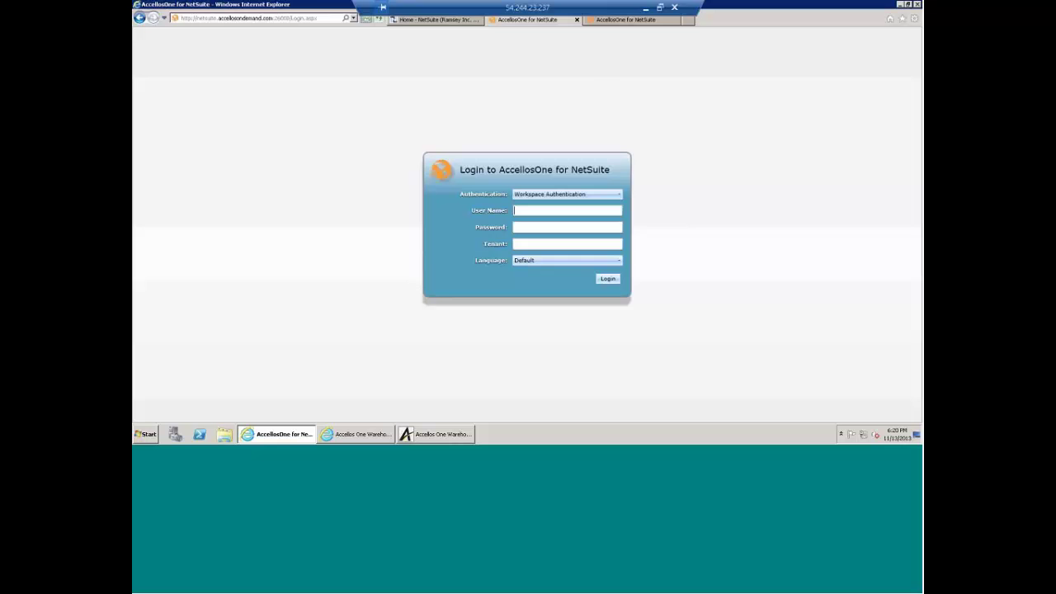
# Switch back to the AccellosOne workspace showing the embedded NetSuite login page.
pyautogui.click(622, 21)
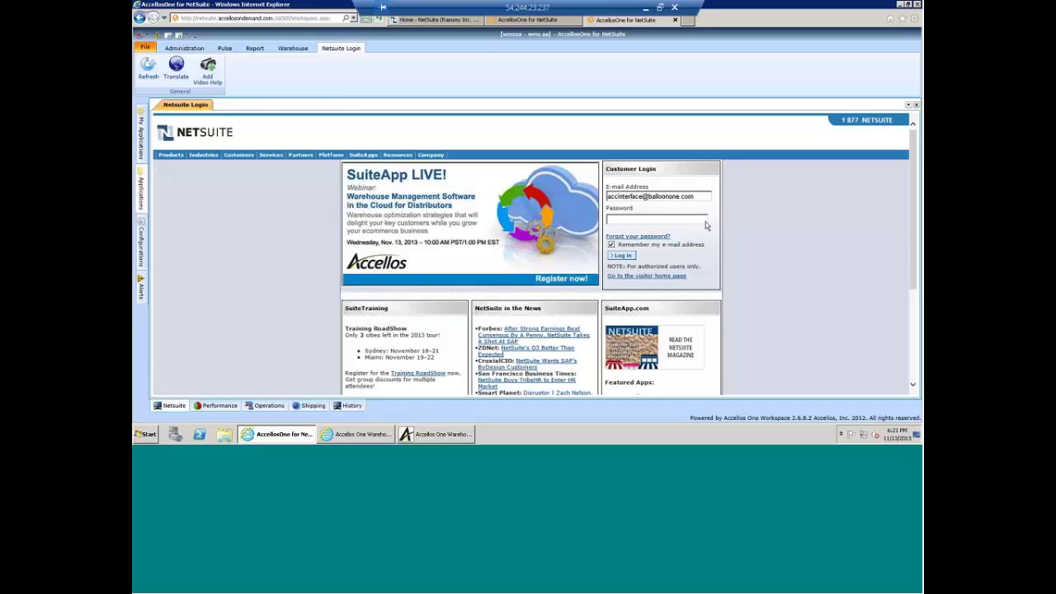
# Open the Warehouse Performance dashboard with the Picked Lines by User chart enlarged.
pyautogui.click(219, 406)
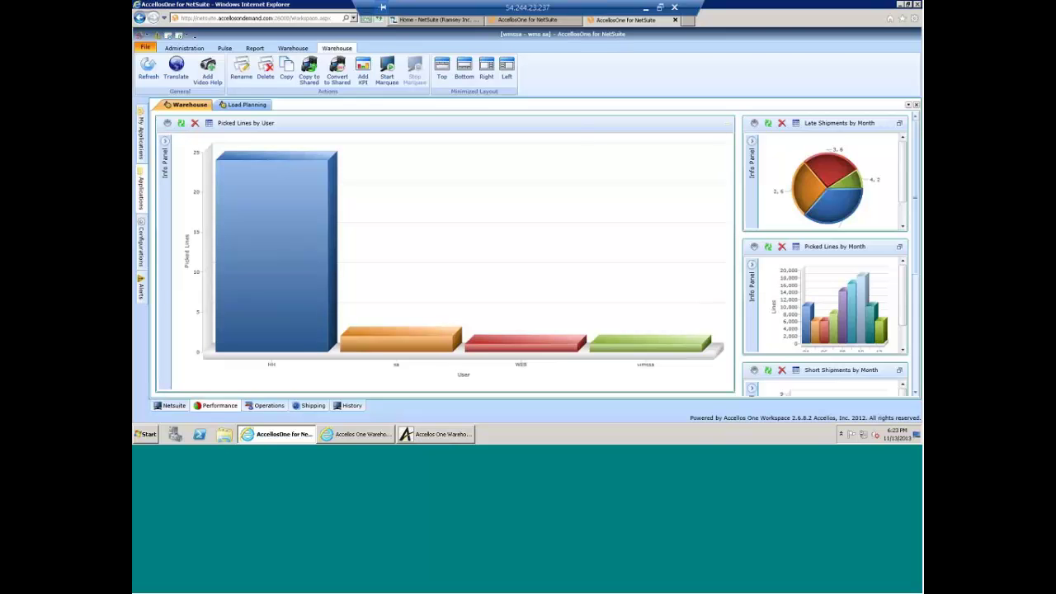
# Re-tile the panels, maximize Picked Lines by User and view its per-user counts as a table.
pyautogui.click(726, 126)
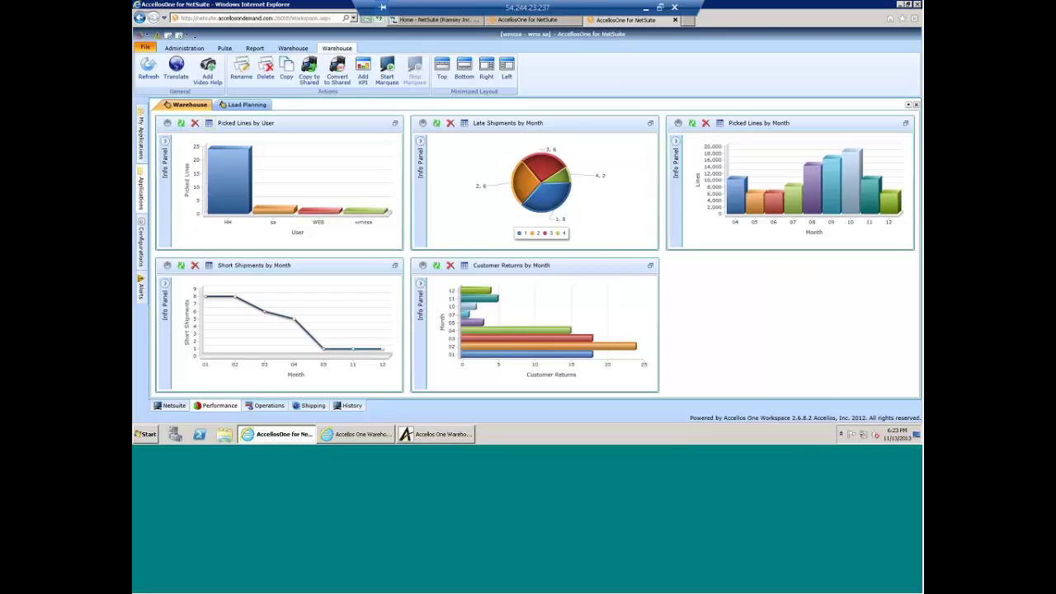
pyautogui.click(395, 123)
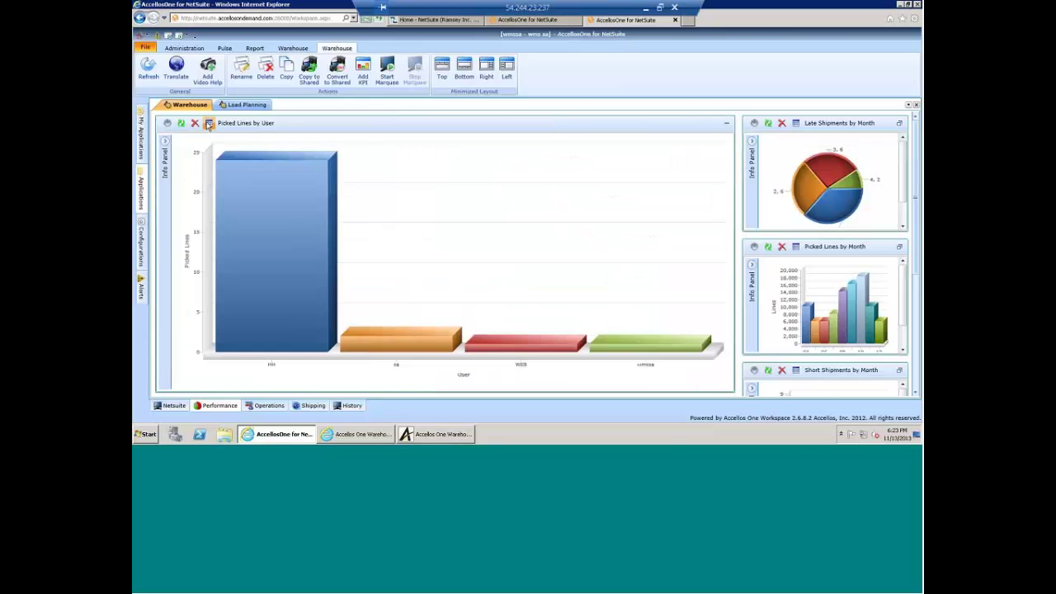
pyautogui.click(209, 122)
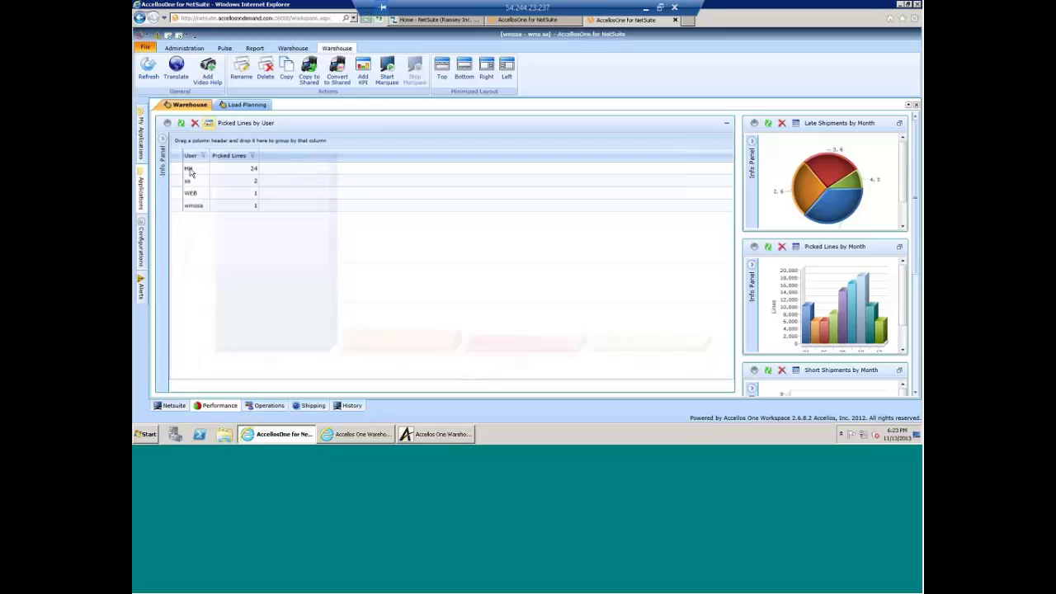
pyautogui.click(163, 144)
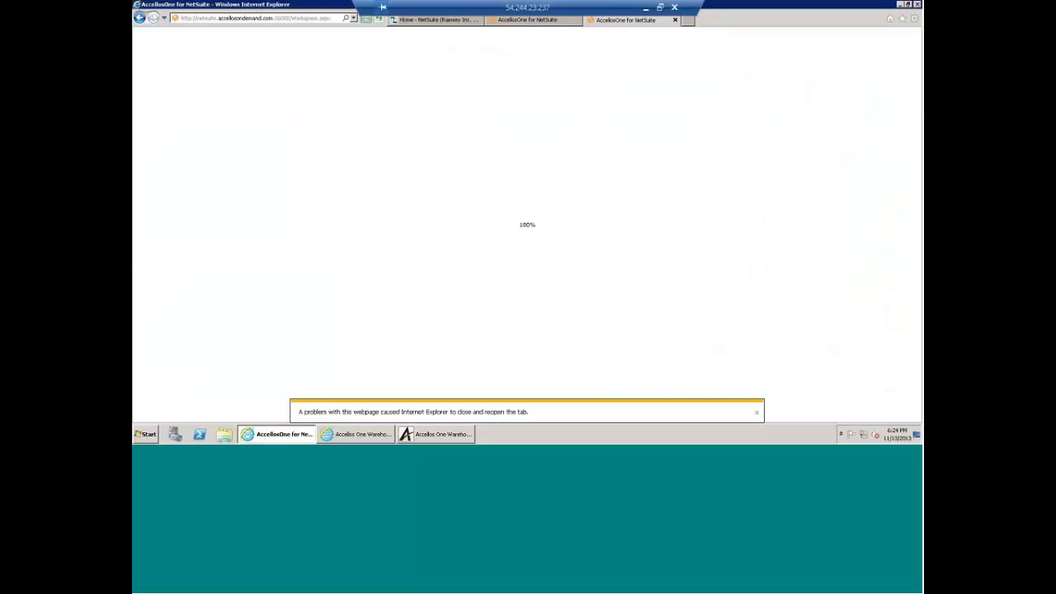
# Dismiss the crash alert and log back in to AccellosOne with the user name.
pyautogui.press('Return')
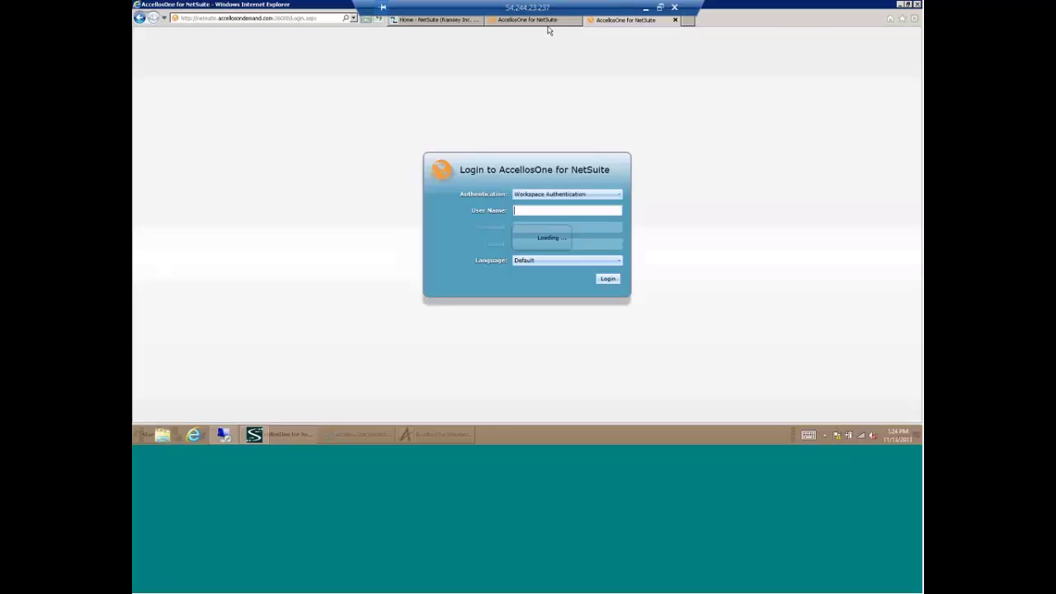
pyautogui.click(542, 23)
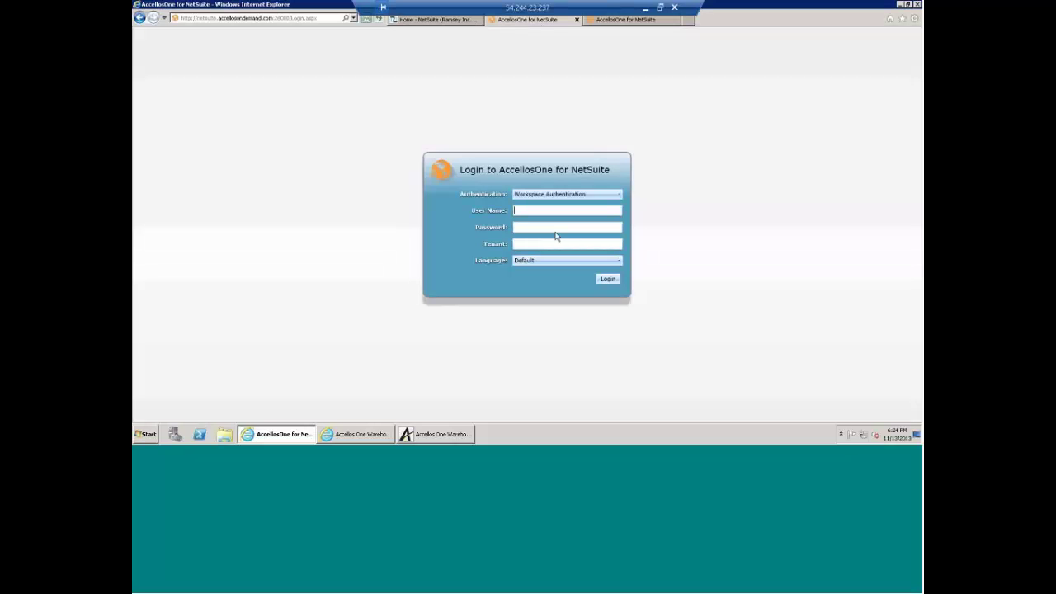
pyautogui.write('emd')
pyautogui.press('BackSpace')
pyautogui.press('BackSpace')
pyautogui.press('BackSpace')
pyautogui.write('wmd')
pyautogui.press('BackSpace')
pyautogui.write('ssa')
pyautogui.press('Return')
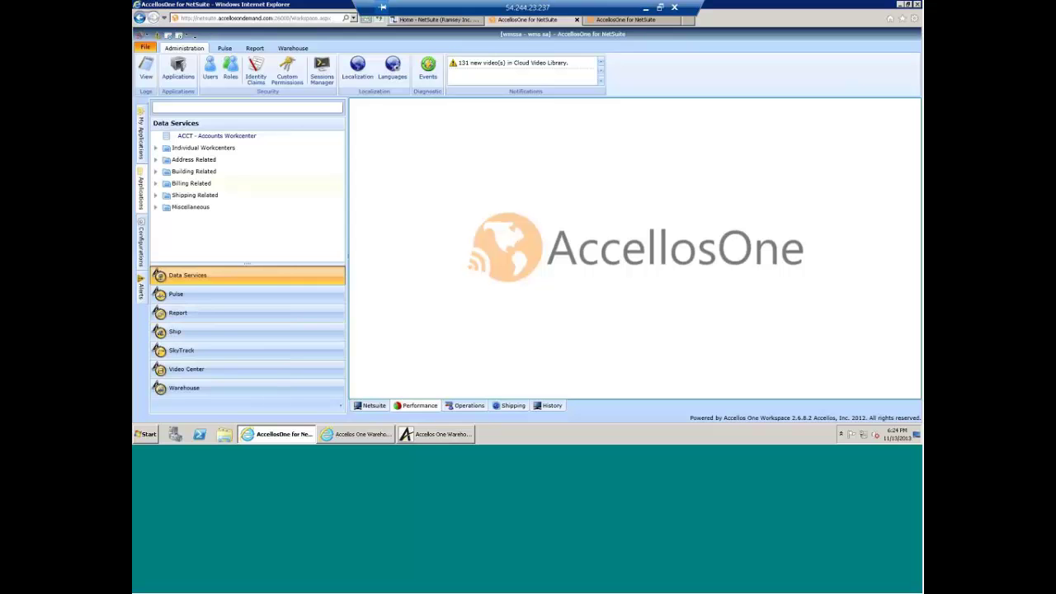
# Reopen the shared Warehouse KPI view from Pulse > KPI Views.
pyautogui.click(226, 294)
pyautogui.doubleClick(190, 148)
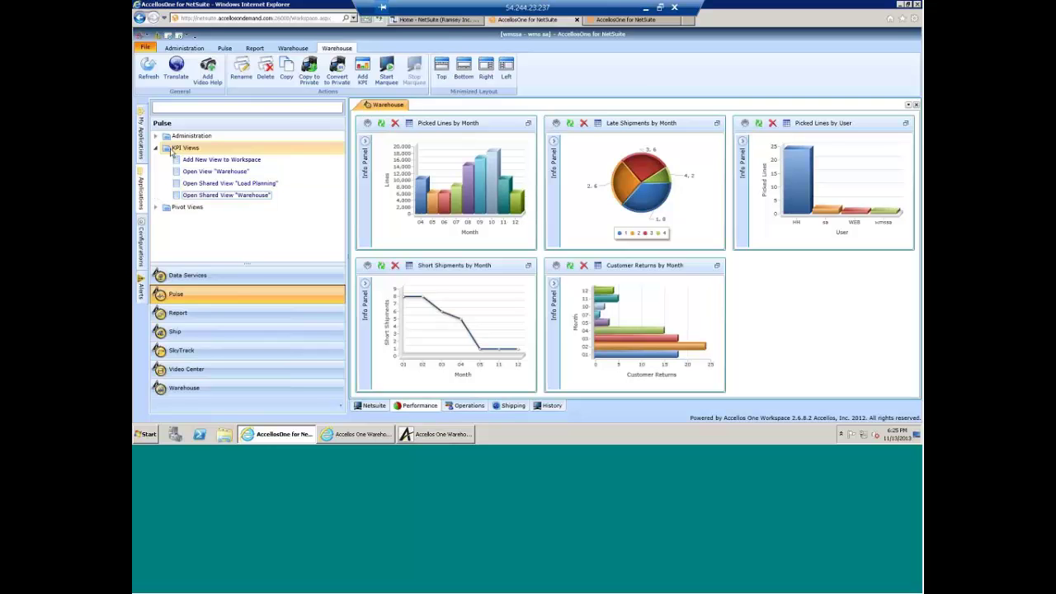
pyautogui.click(171, 151)
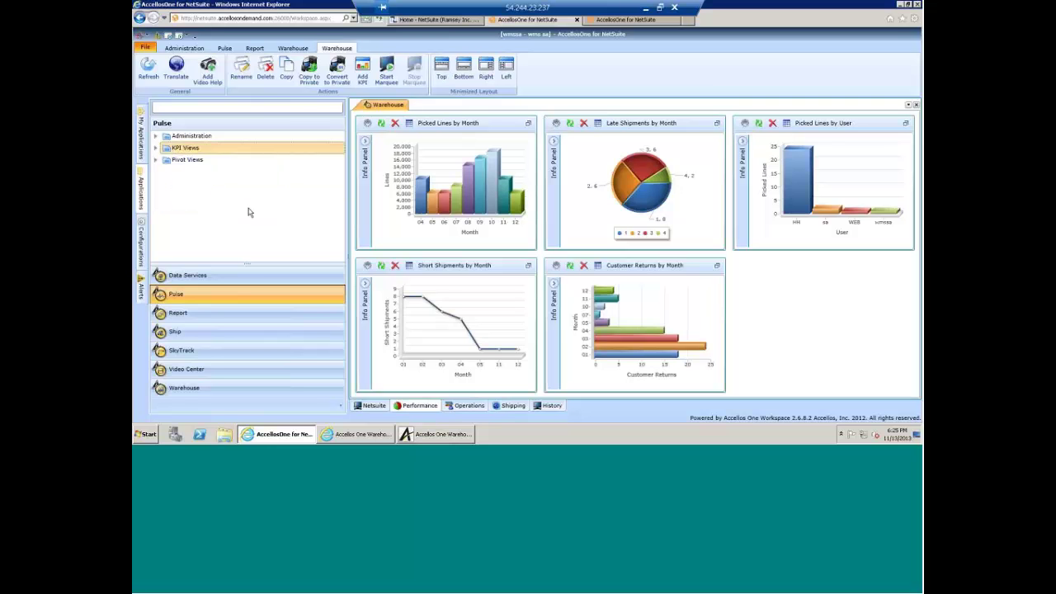
# Collapse the My Applications navigation panel so the five Warehouse charts span the full width.
pyautogui.click(141, 183)
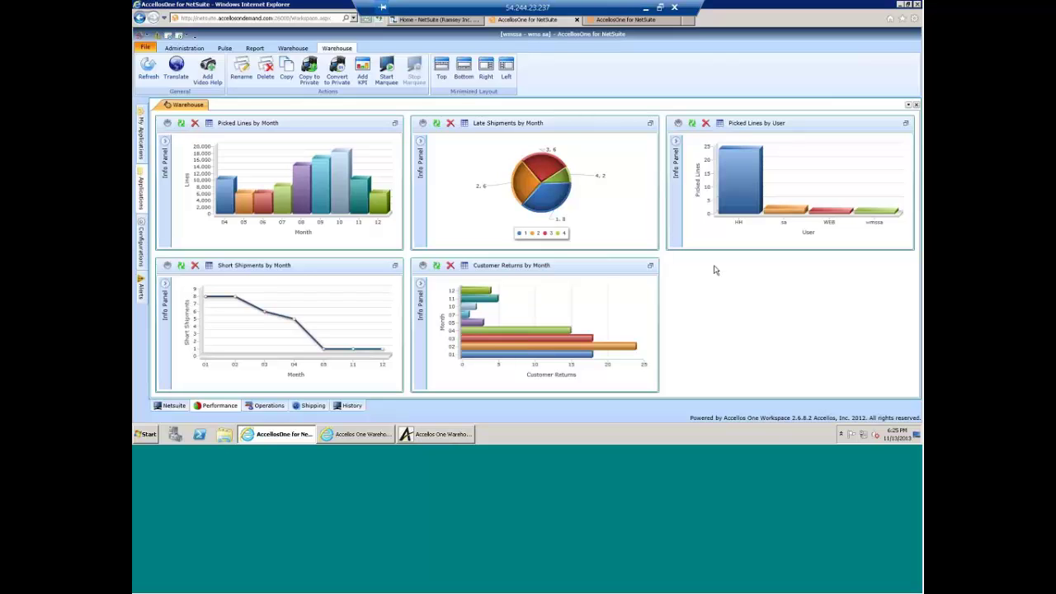
# Switch to the Operations area to show the Inventory Workcenter bin stock grid.
pyautogui.click(269, 406)
pyautogui.click(171, 405)
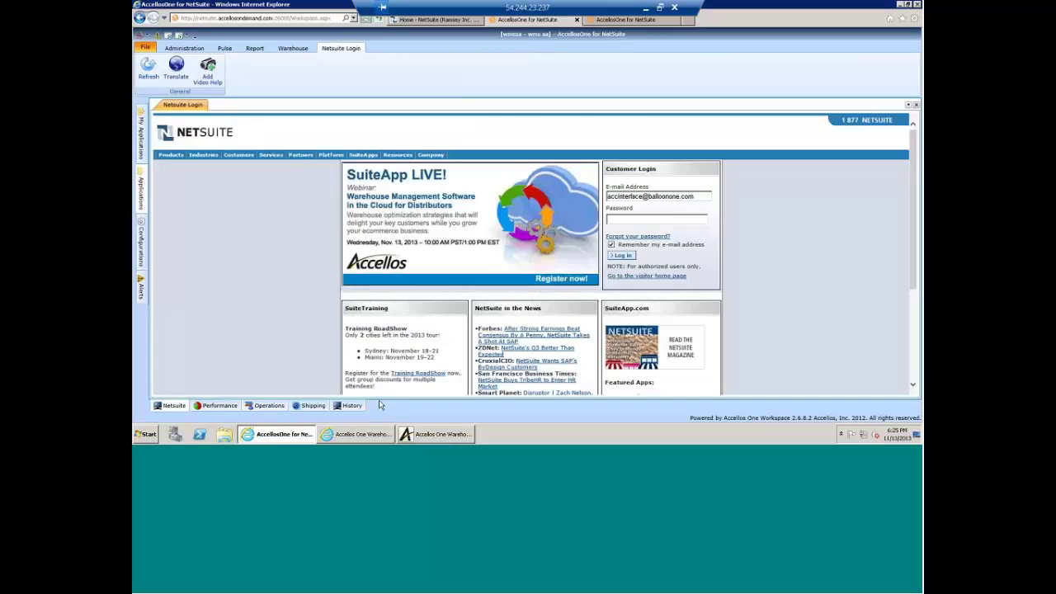
pyautogui.click(269, 405)
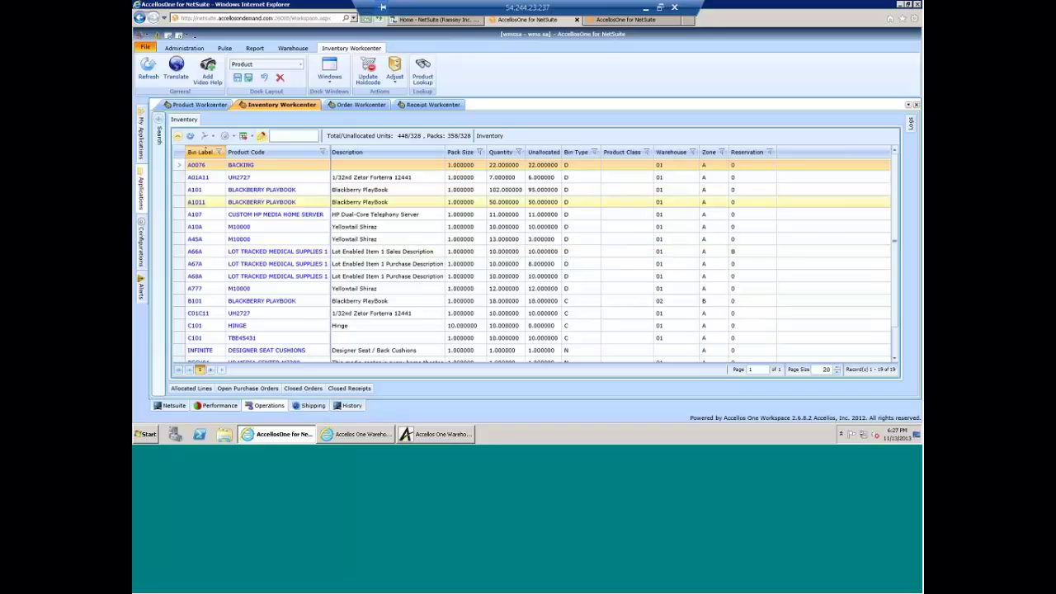
# Open the Order Workcenter's Sales Orders grid listing the 14 outbound orders.
pyautogui.click(353, 106)
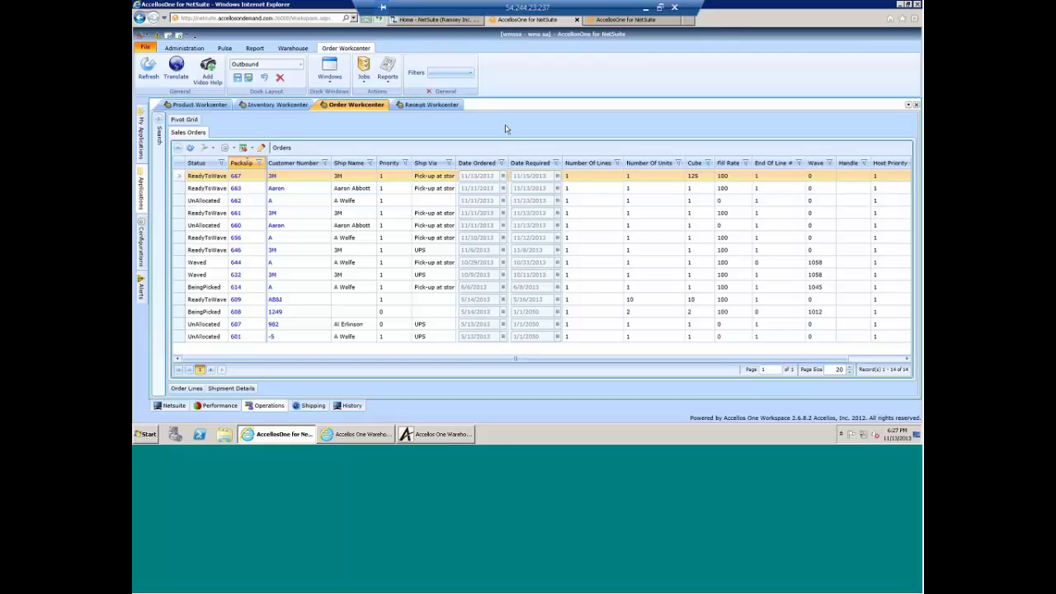
# In NetSuite, start a new sales order via Transactions > Sales > Enter Sales Orders.
pyautogui.click(449, 20)
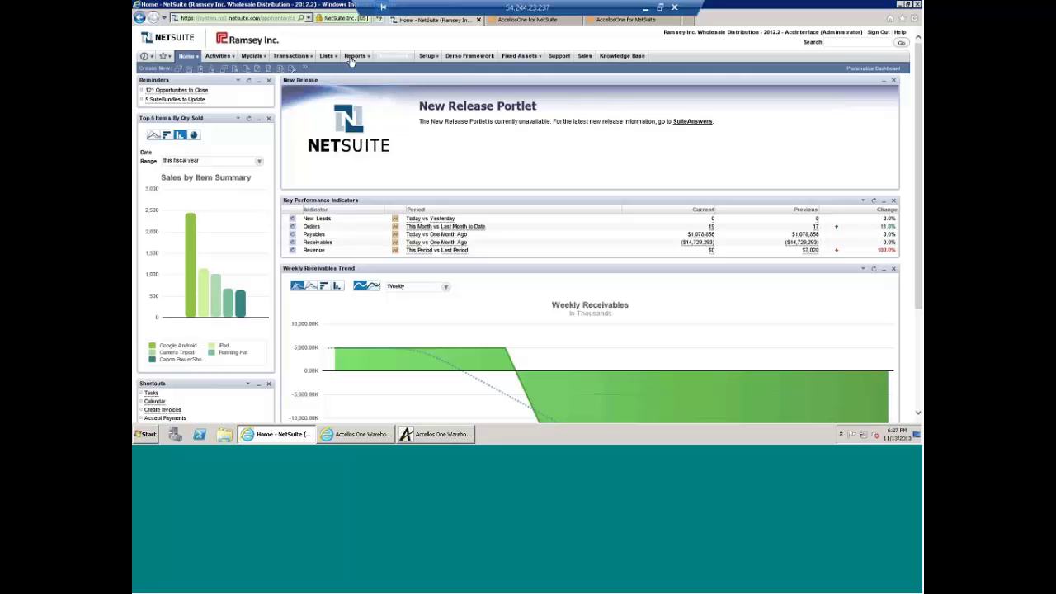
pyautogui.moveTo(293, 56)
pyautogui.moveTo(303, 108)
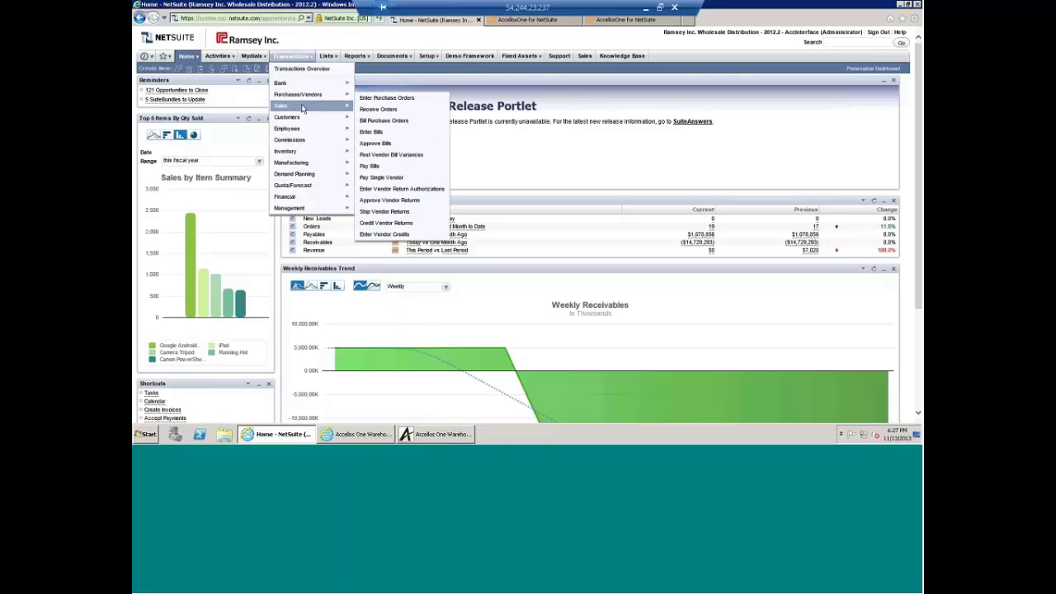
pyautogui.moveTo(385, 136)
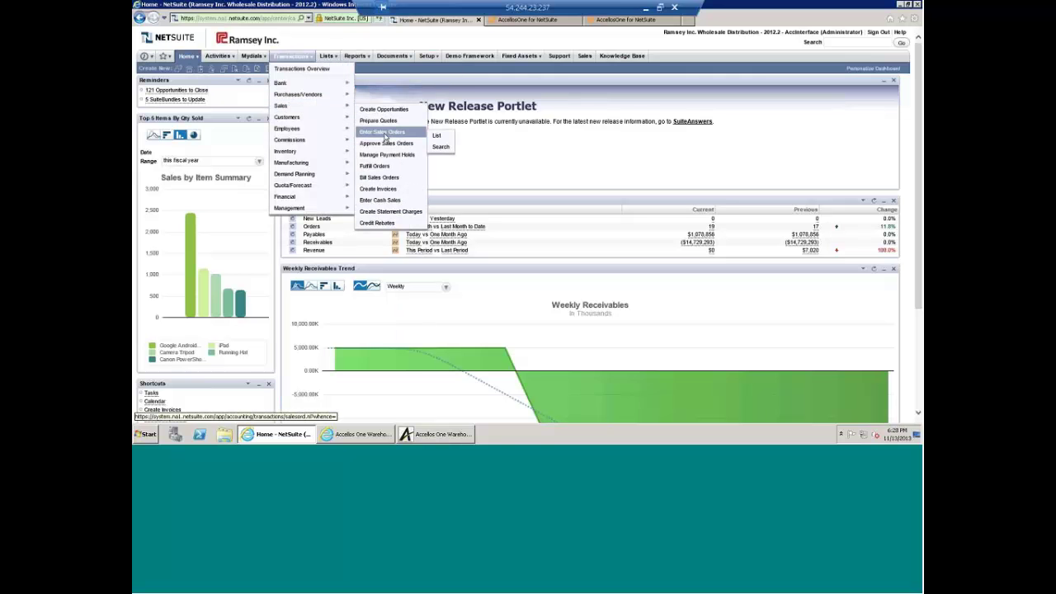
pyautogui.click(436, 140)
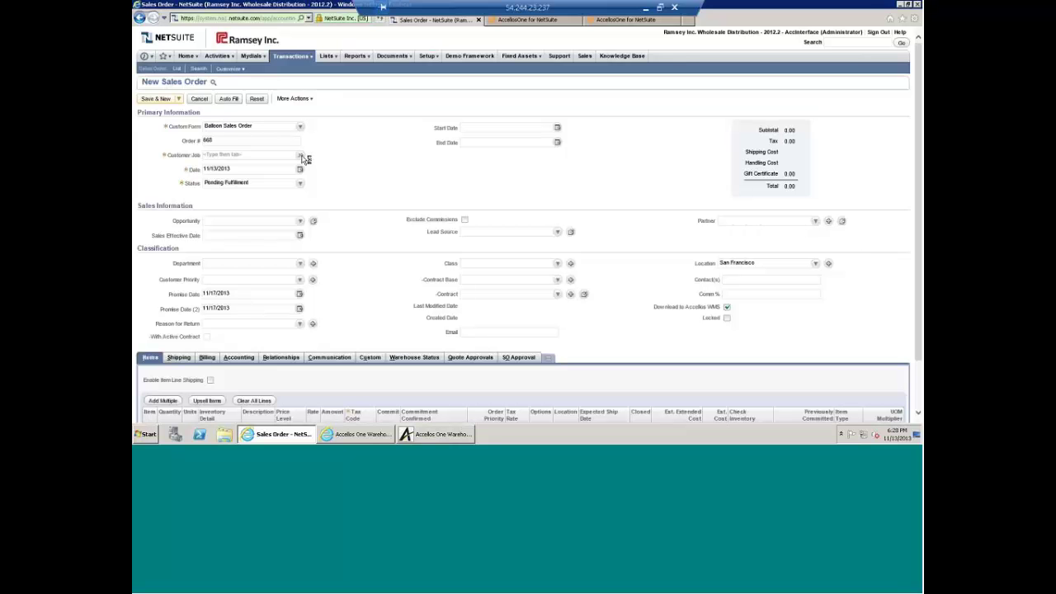
# Choose the customer, add 2 Blackberry PlayBooks at 499.00, then enter item UH2727.
pyautogui.moveTo(302, 157)
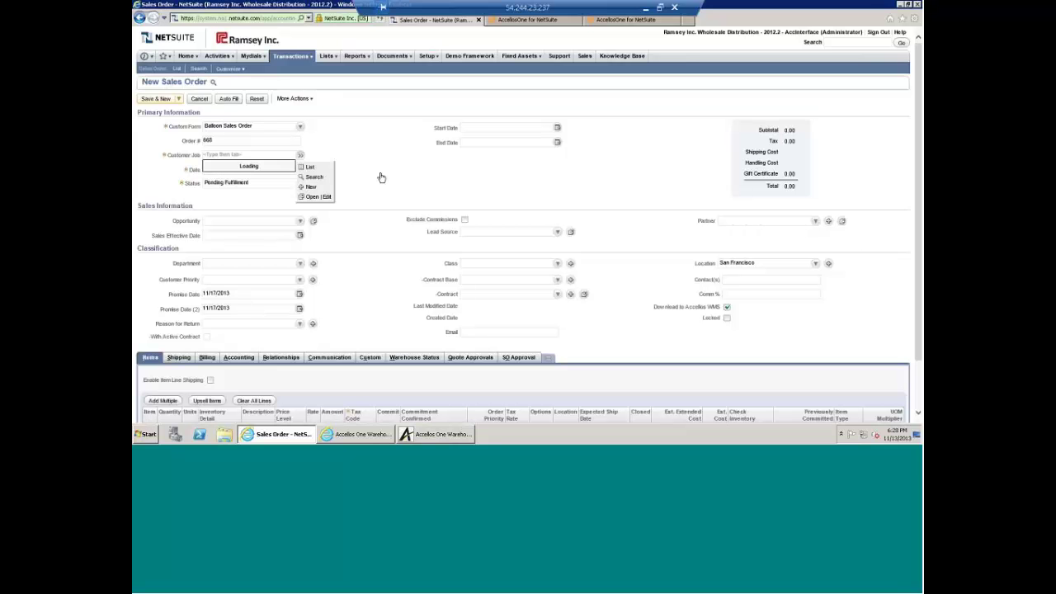
pyautogui.click(309, 167)
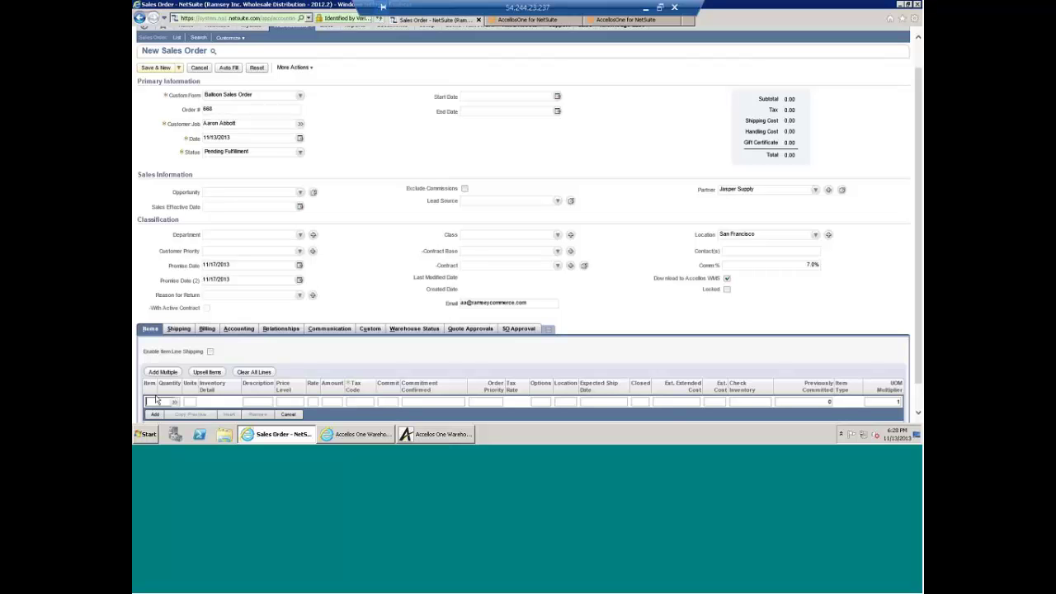
pyautogui.write('M')
pyautogui.press('Tab')
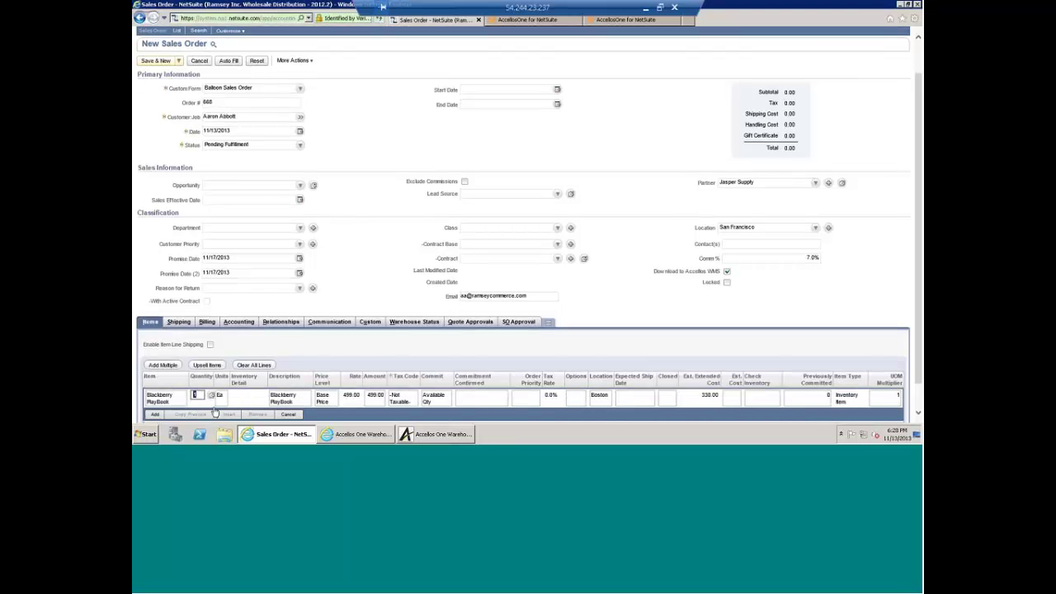
pyautogui.click(156, 415)
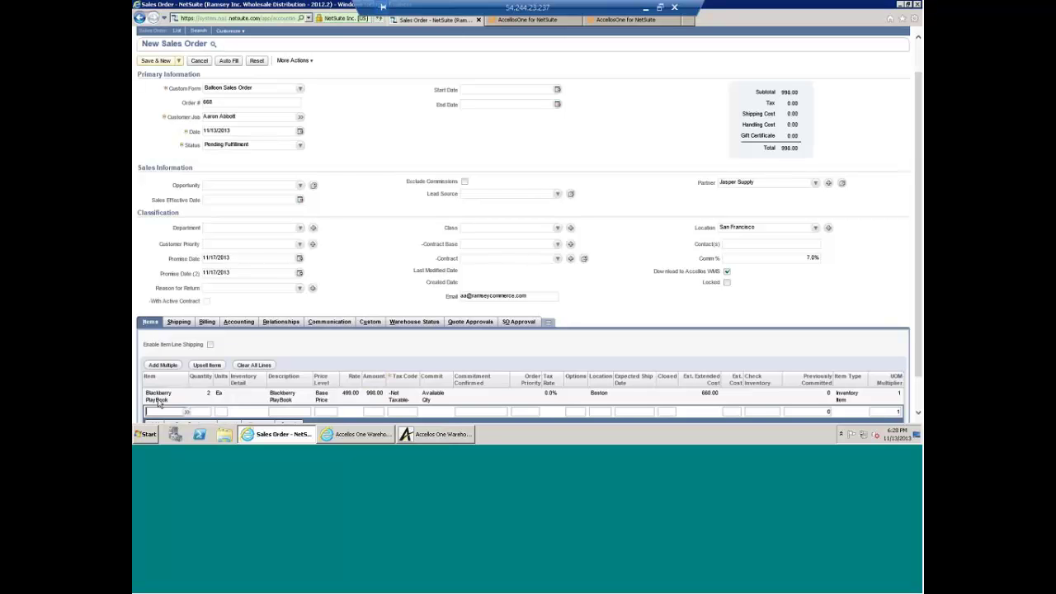
pyautogui.write('Mi')
pyautogui.write('272')
pyautogui.press('Tab')
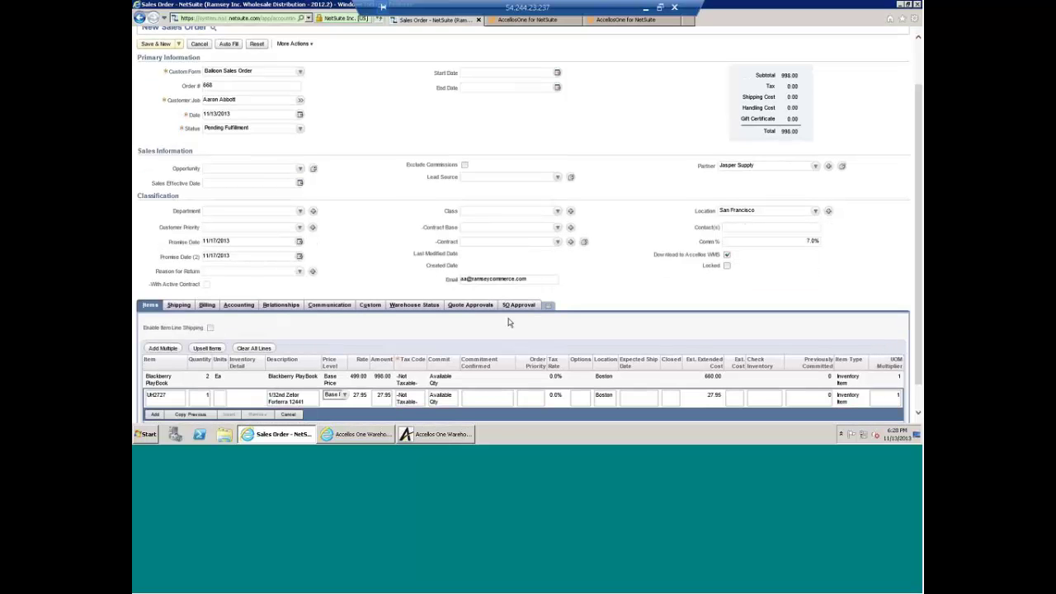
# Keep FedEx/More as sales order 668's shipping carrier, then switch to the AccellosOne for NetSuite tab.
pyautogui.click(178, 304)
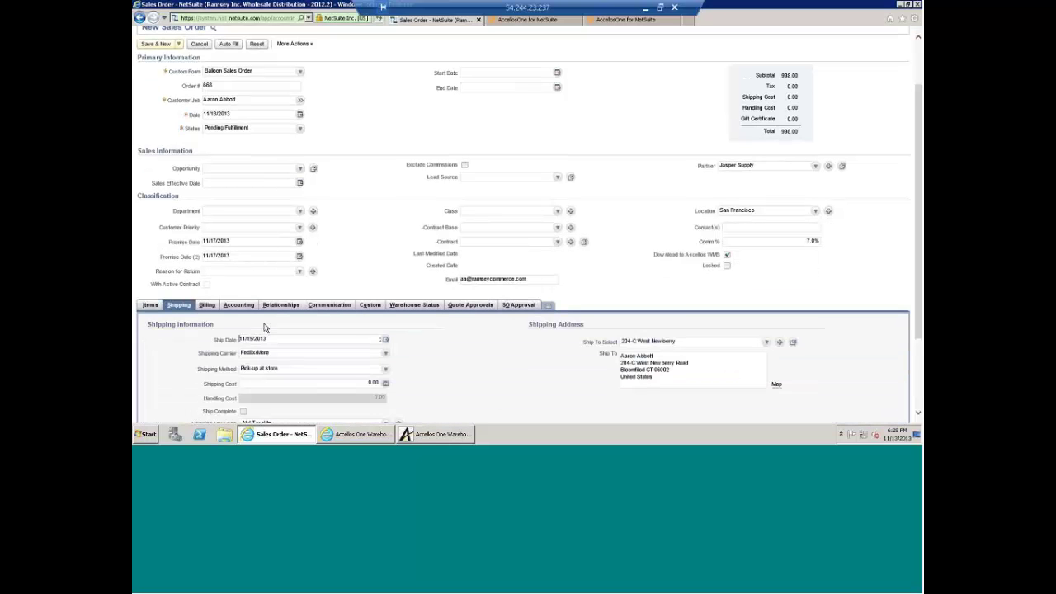
pyautogui.click(383, 354)
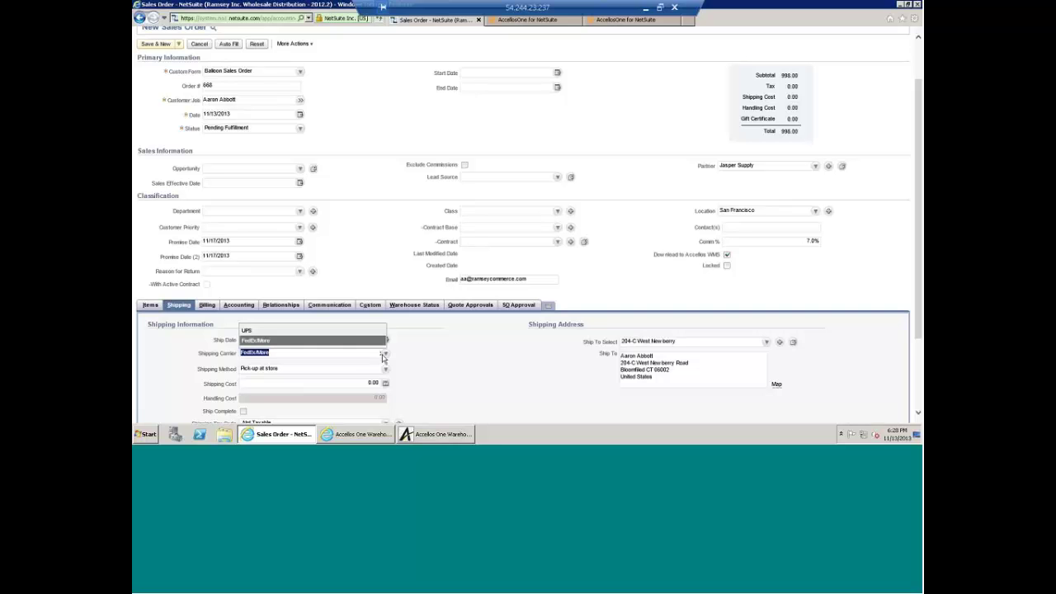
pyautogui.click(339, 352)
pyautogui.click(434, 370)
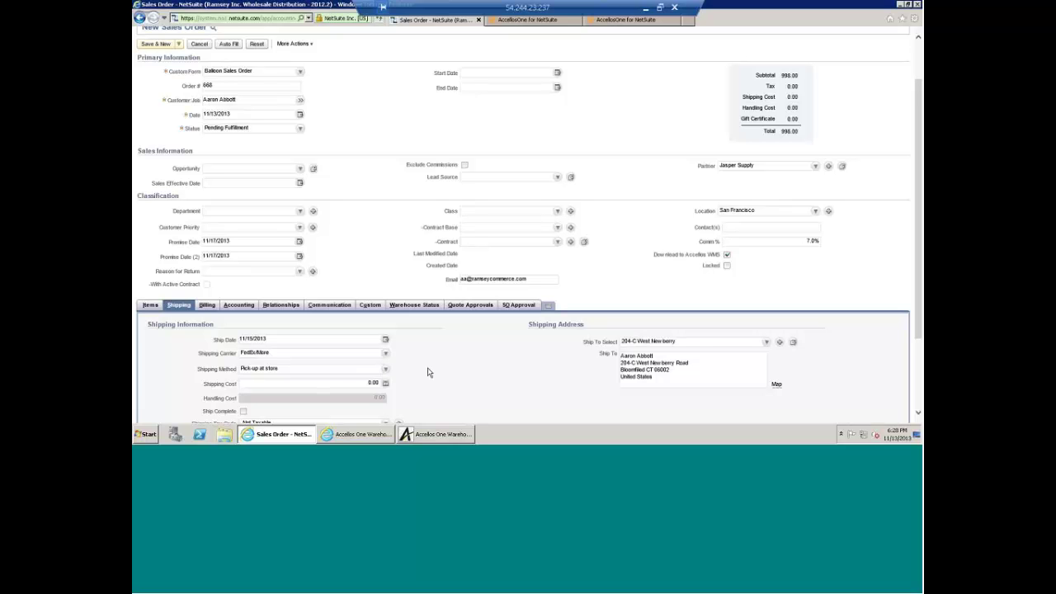
pyautogui.scroll(2, 415, 338)
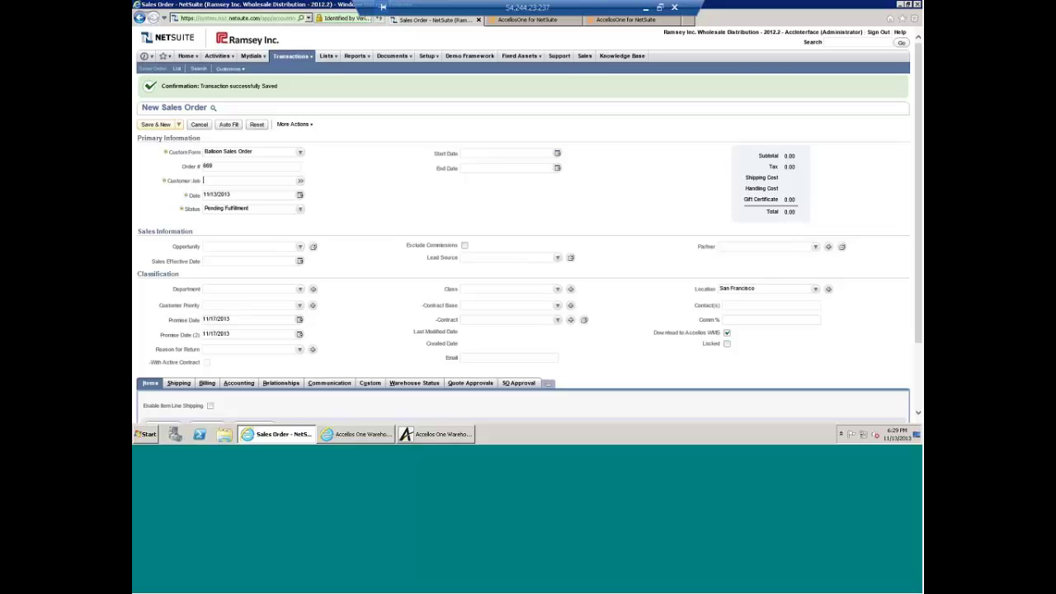
pyautogui.click(567, 22)
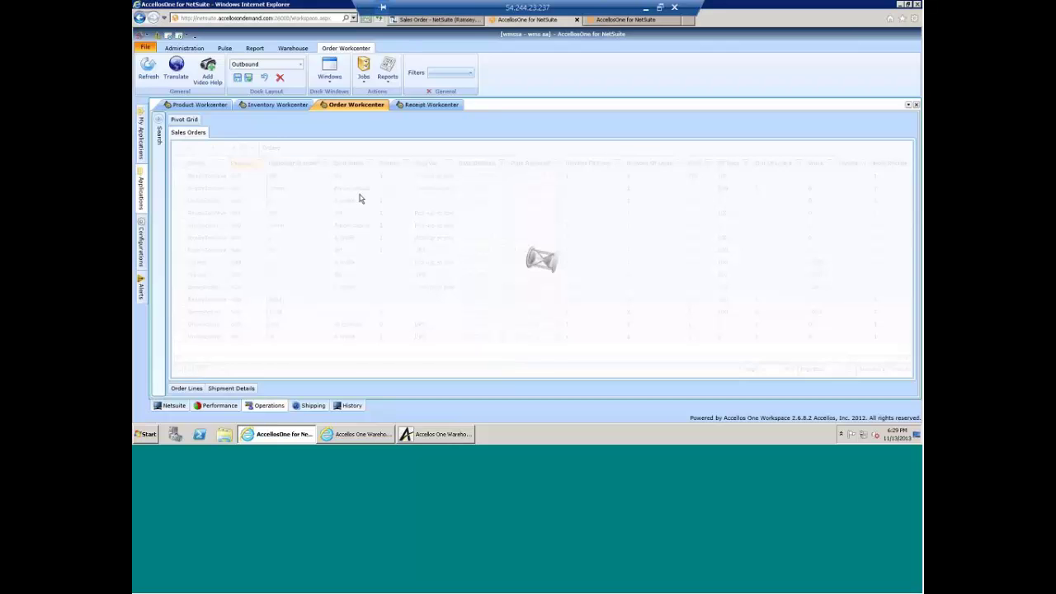
# Select new order 668 in the Sales Orders grid, briefly showing then hiding the Search pane.
pyautogui.click(237, 175)
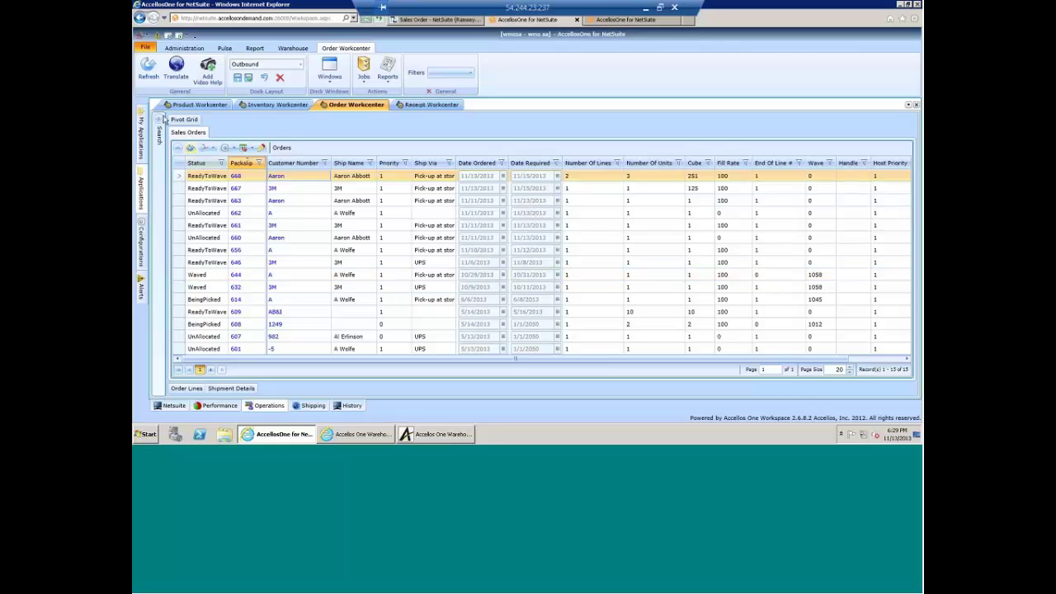
pyautogui.click(157, 124)
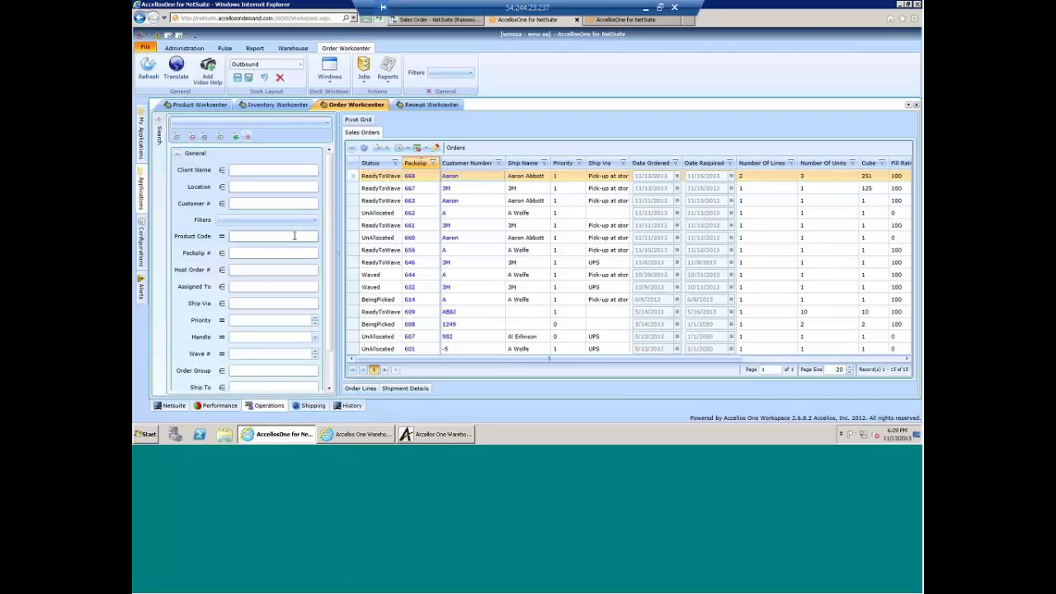
pyautogui.scroll(-1, 302, 250)
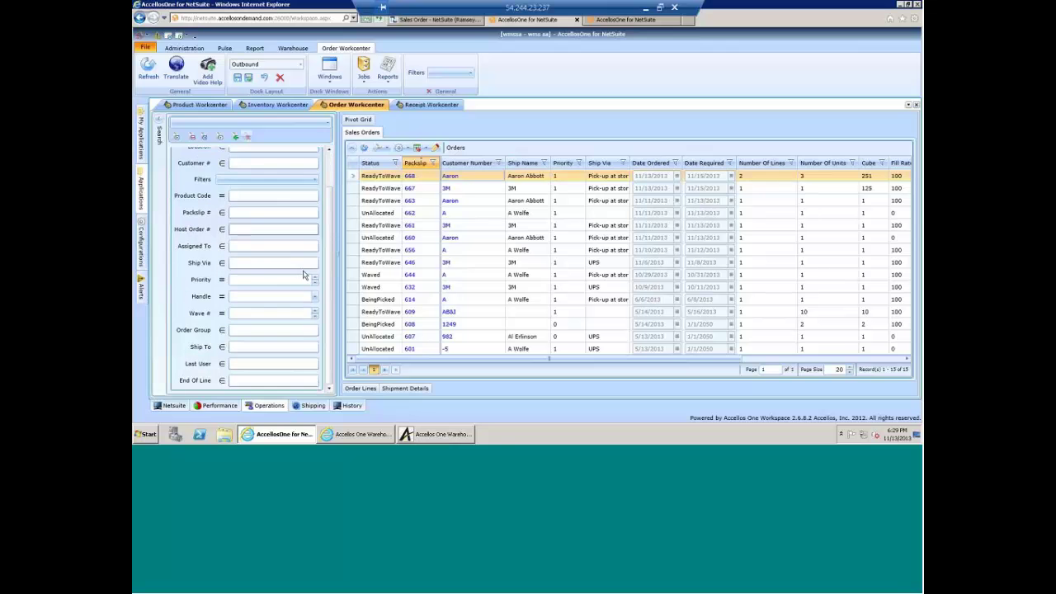
pyautogui.scroll(1, 272, 264)
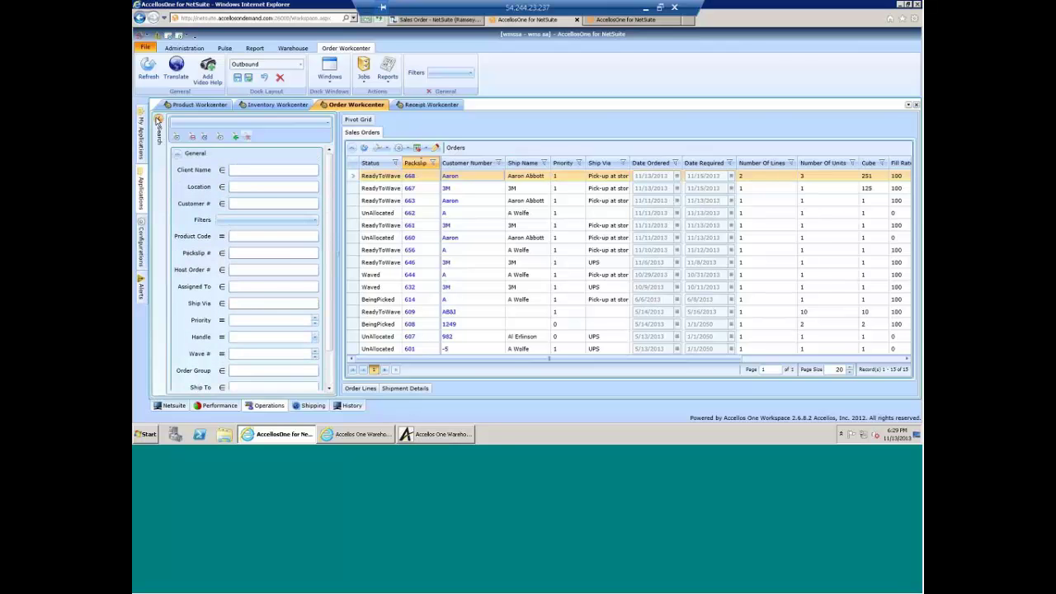
pyautogui.click(159, 121)
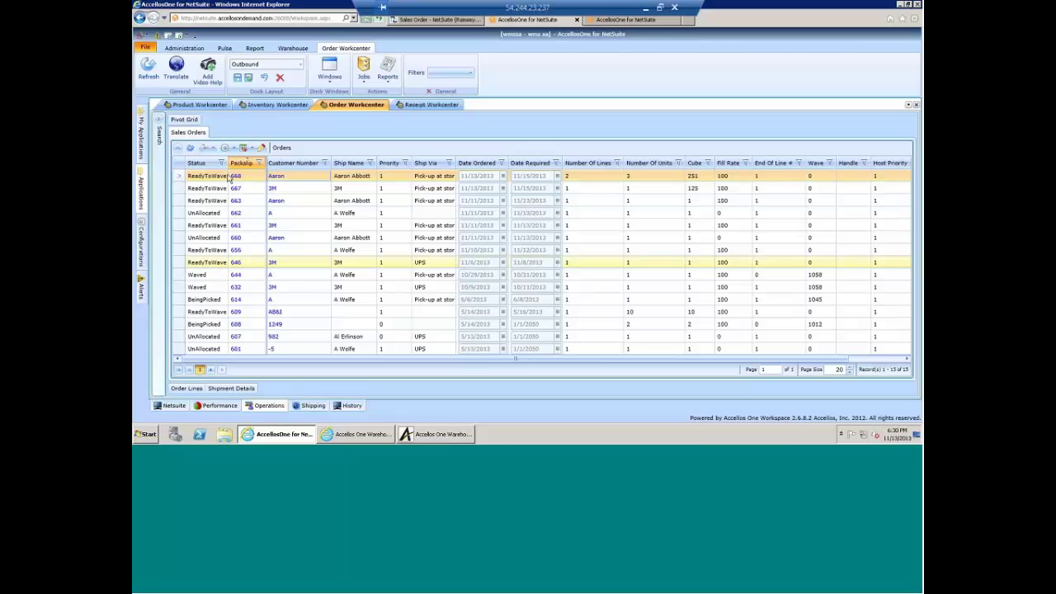
# Show the group panel, group the sales orders by the Status column, and select order 614.
pyautogui.click(231, 151)
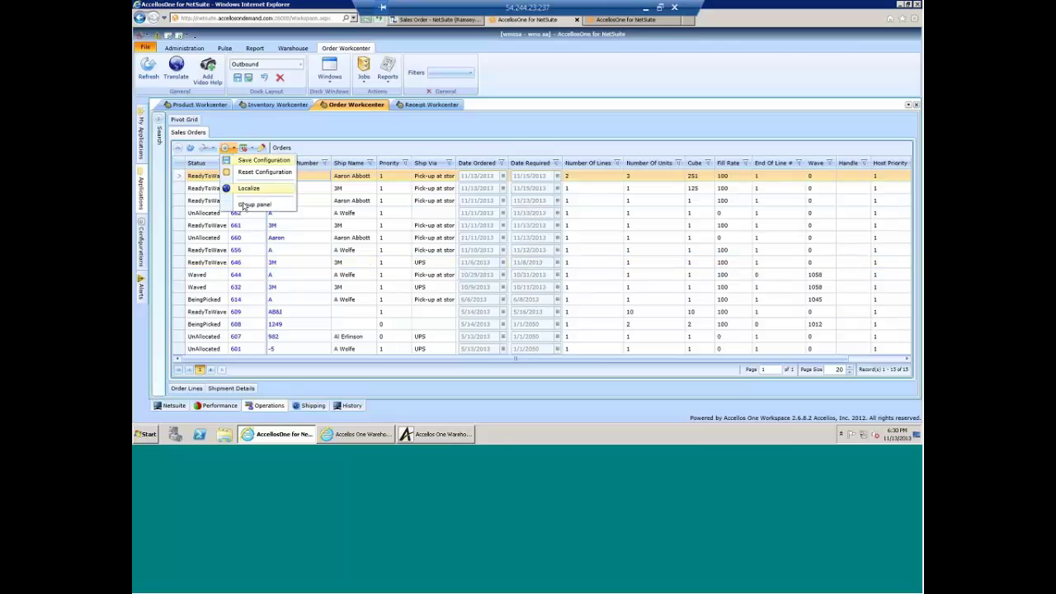
pyautogui.click(254, 204)
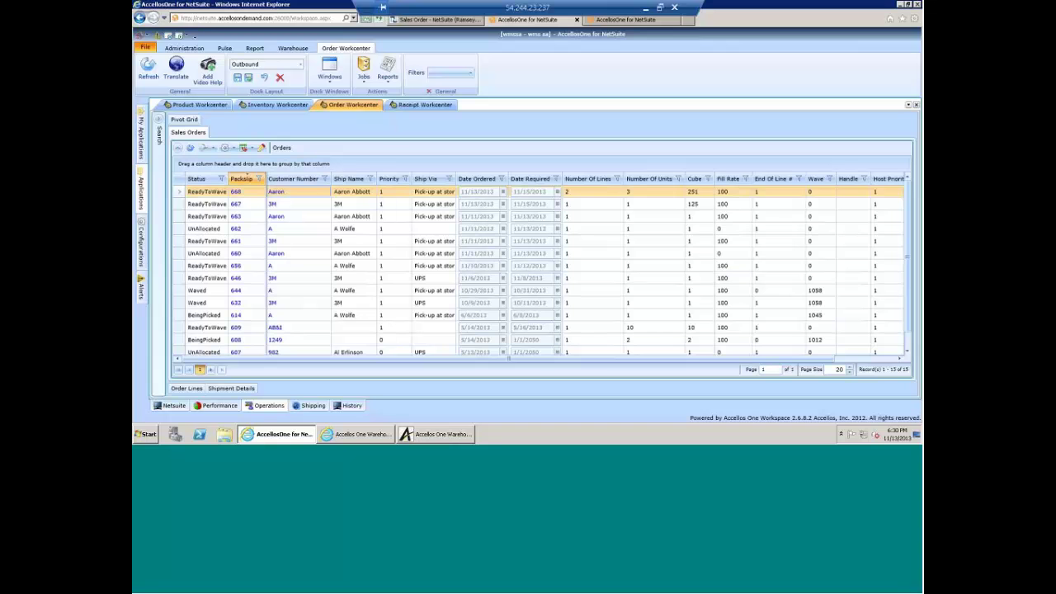
pyautogui.moveTo(198, 178); pyautogui.dragTo(429, 170)
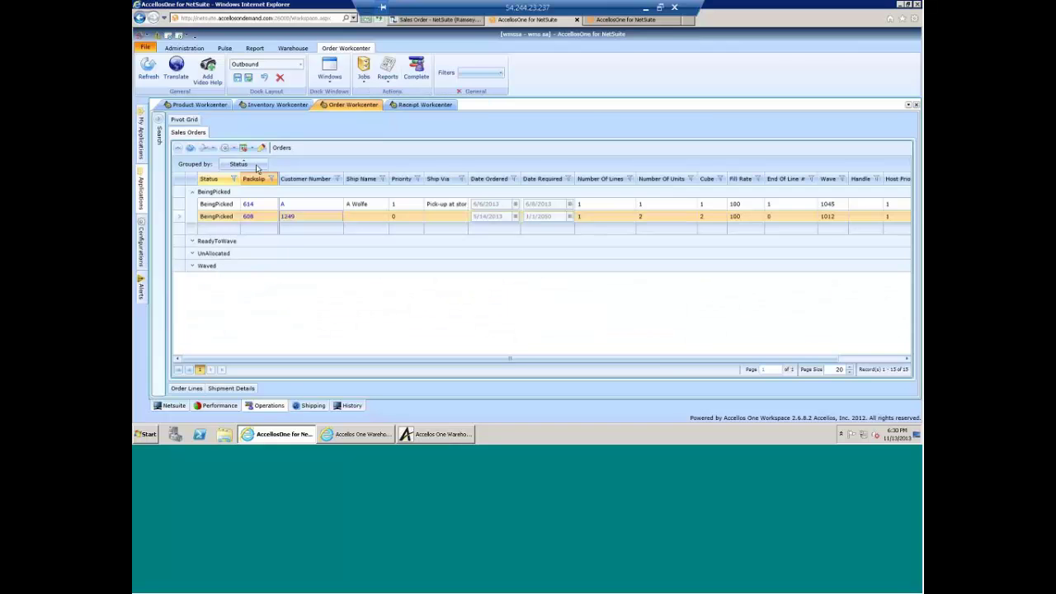
pyautogui.click(219, 205)
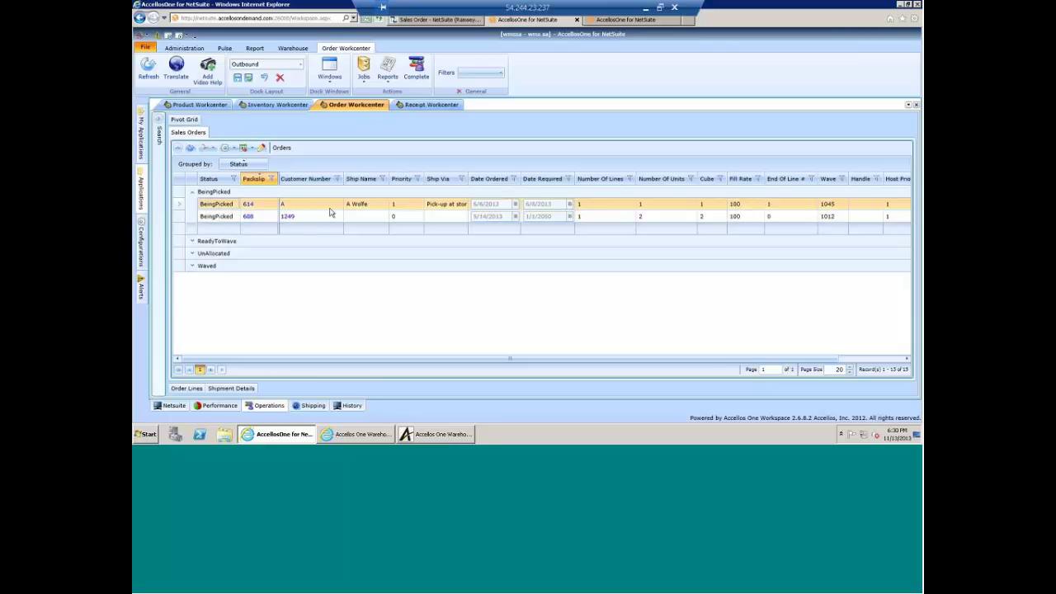
# Open the Logs view, page ahead to a DOWNLOAD entry, then return to the Sales Orders grid.
pyautogui.click(332, 79)
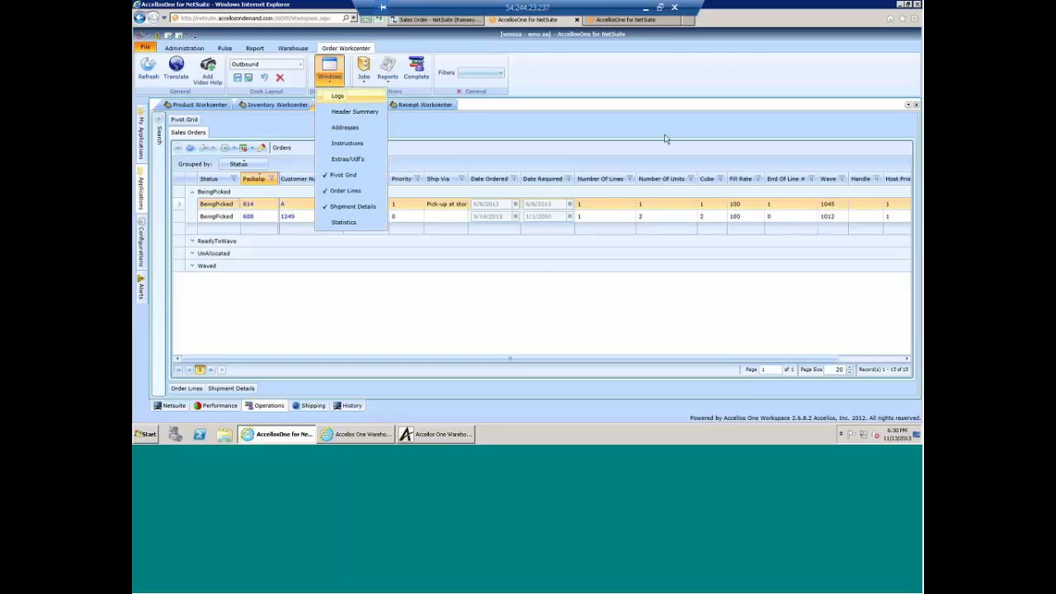
pyautogui.click(338, 96)
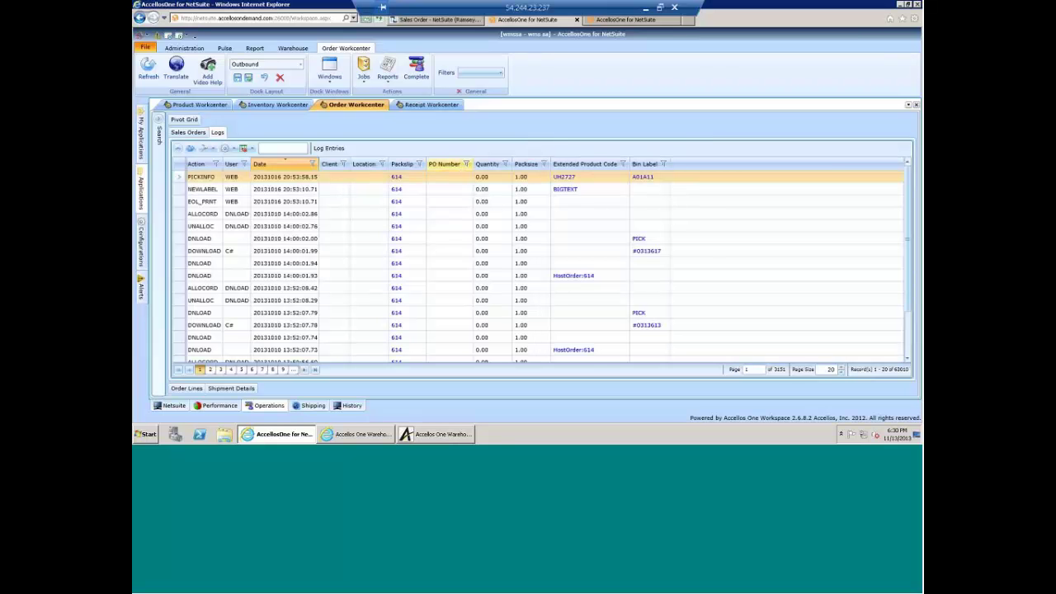
pyautogui.scroll(-2, 248, 235)
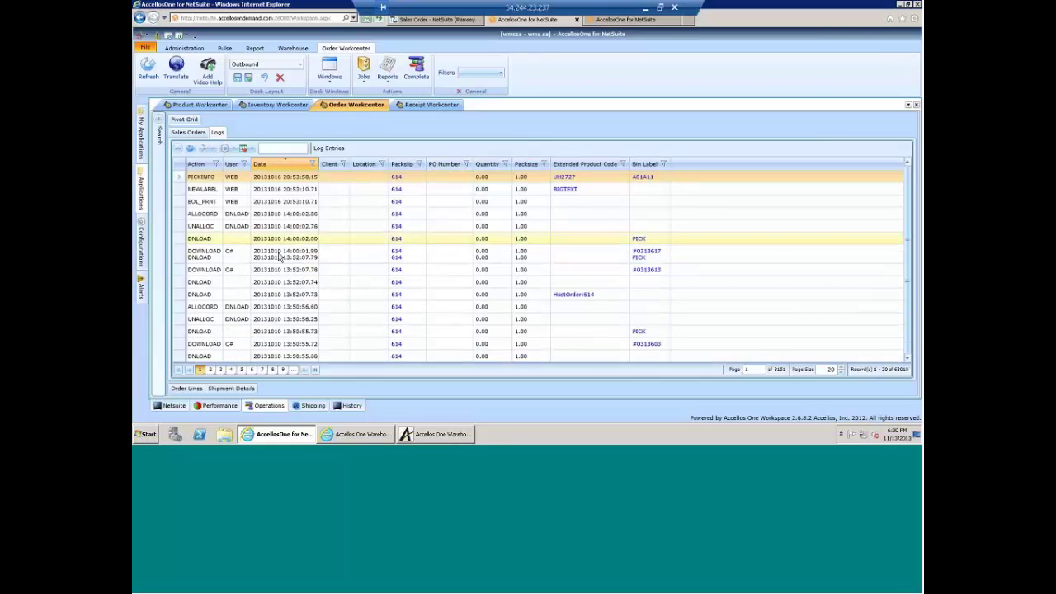
pyautogui.click(272, 370)
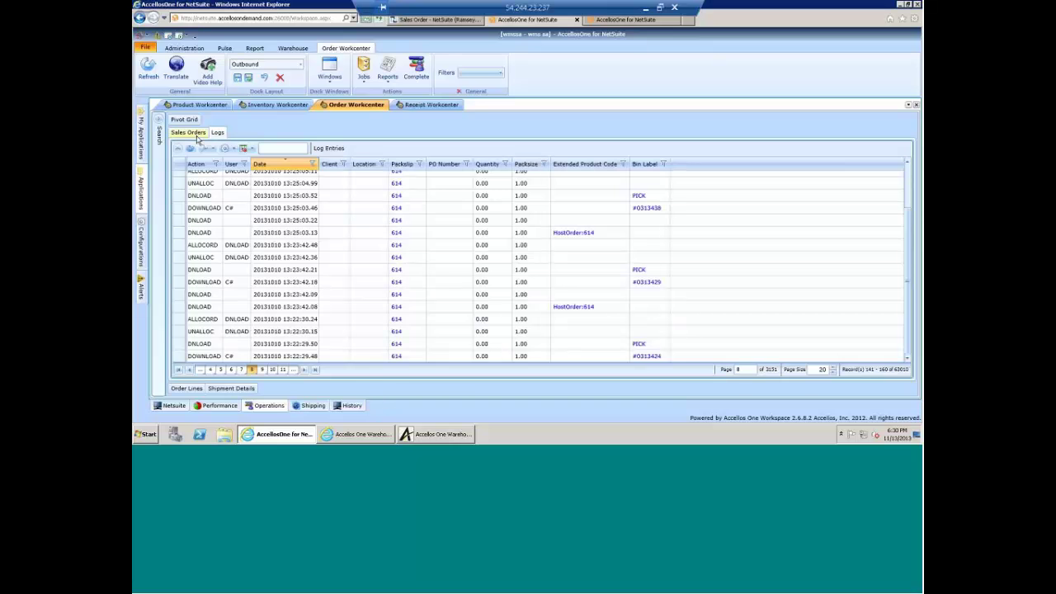
pyautogui.click(218, 281)
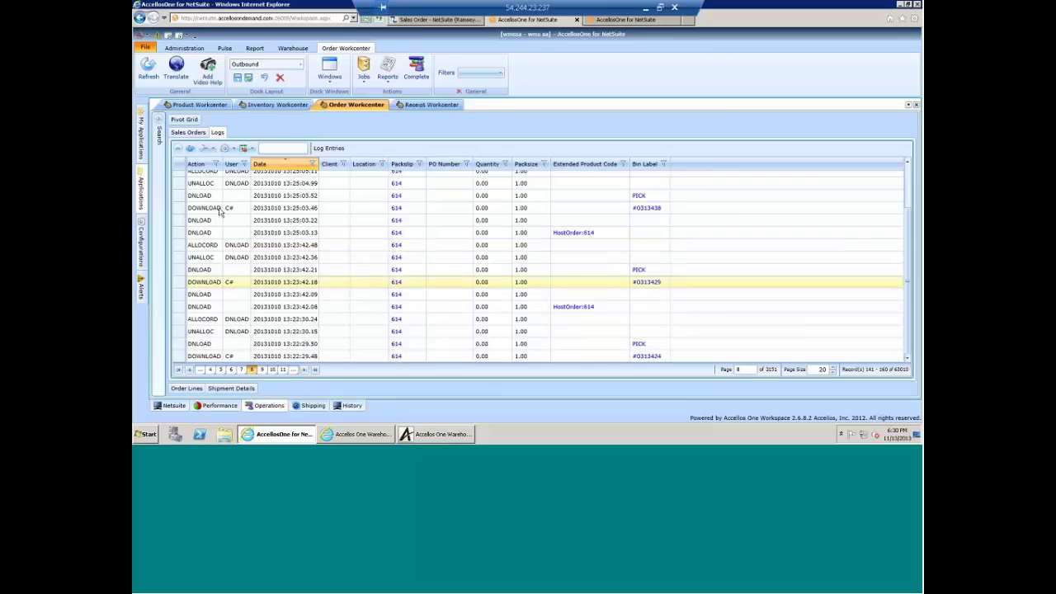
pyautogui.click(195, 133)
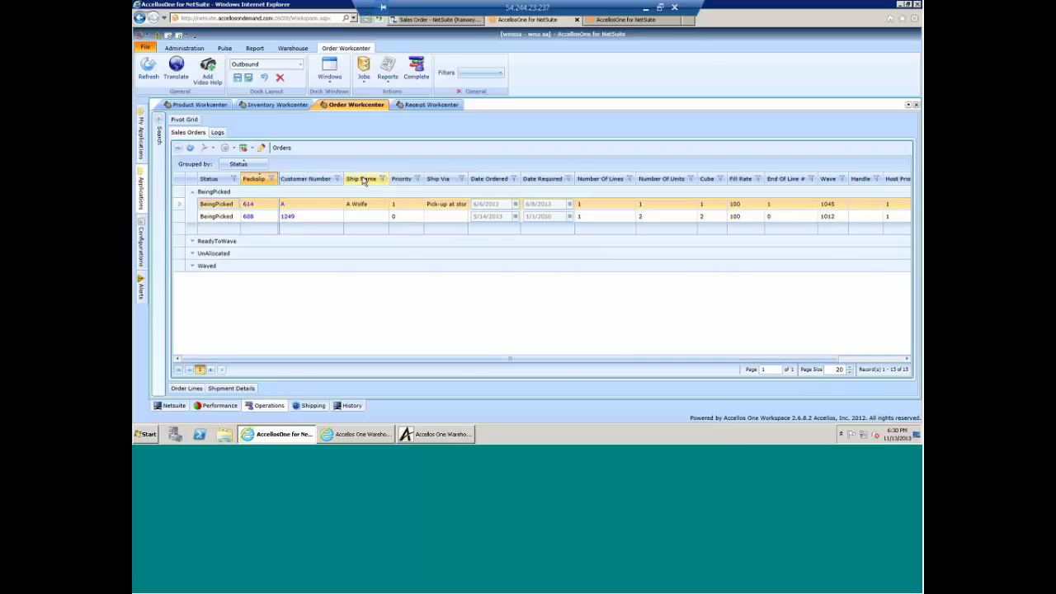
# Check the column chooser from the Ship Name header without changes, then collapse the BeingPicked group.
pyautogui.rightClick(360, 182)
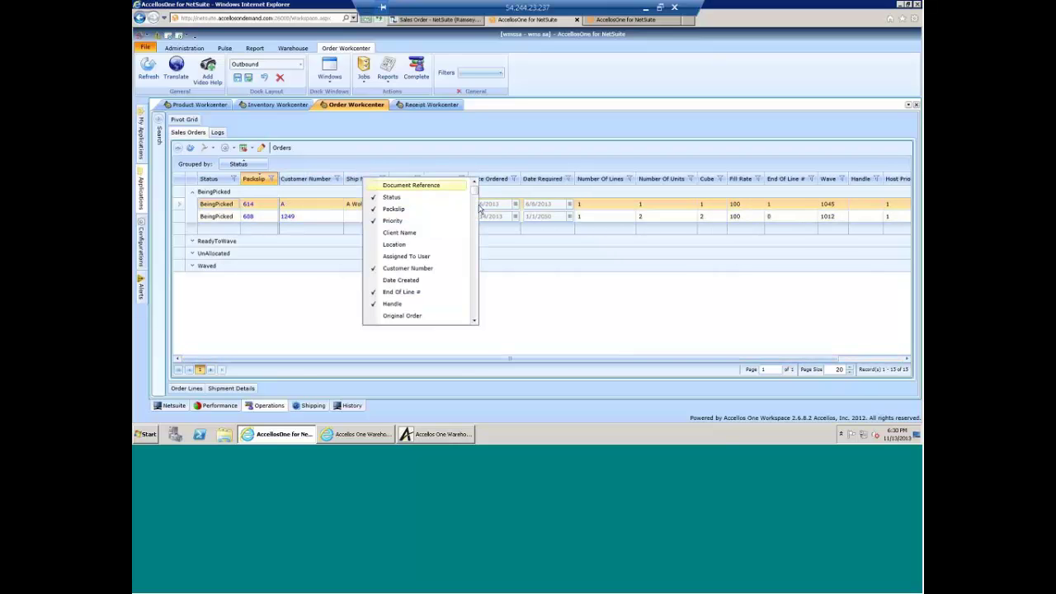
pyautogui.moveTo(474, 191); pyautogui.dragTo(488, 158)
pyautogui.click(474, 155)
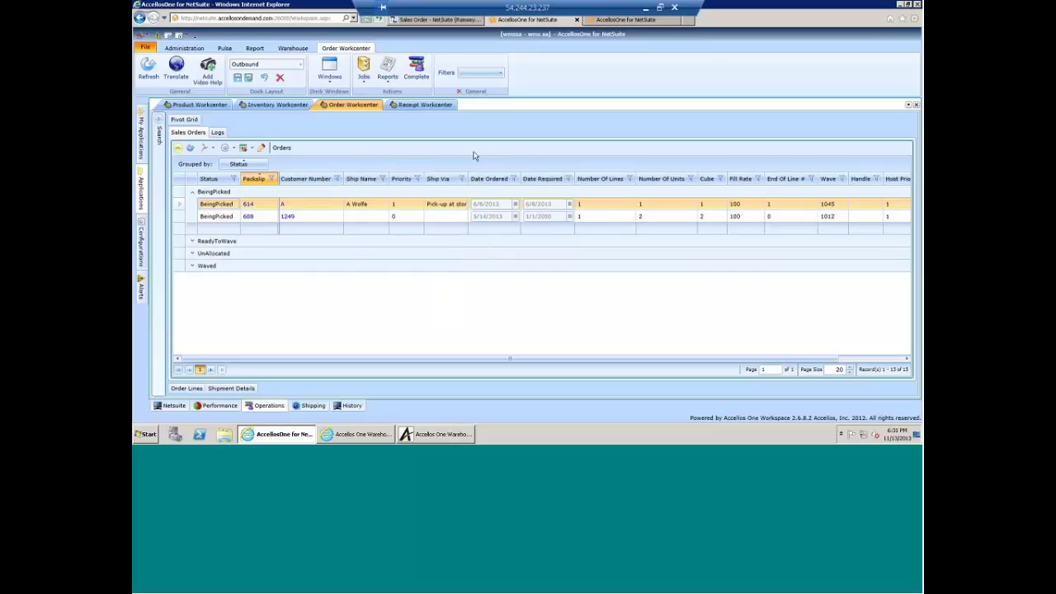
pyautogui.click(193, 193)
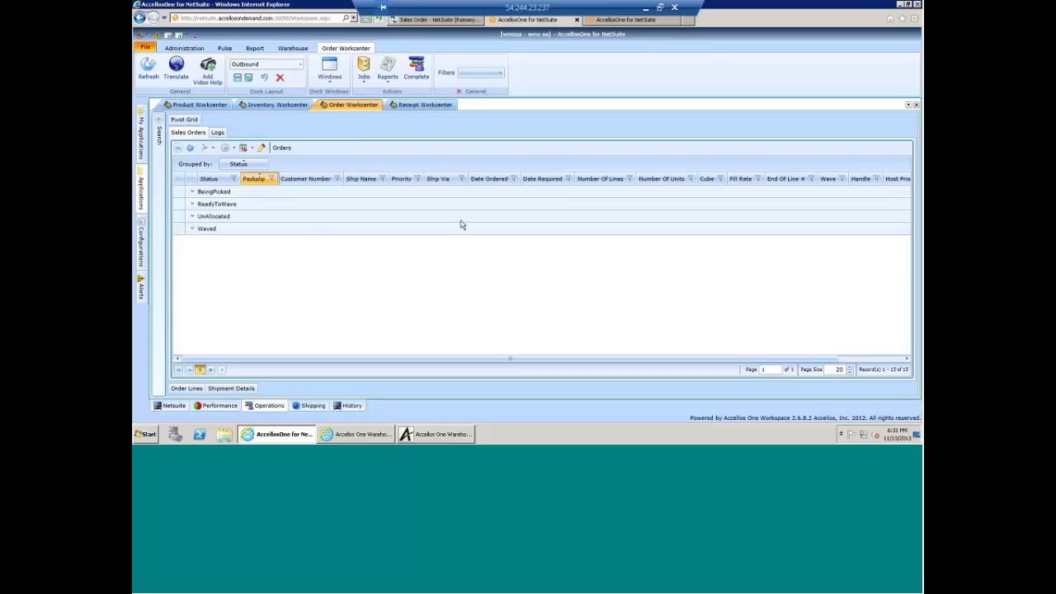
# Expand the ReadyToWave group, select order 668, and bring up the saved Filters list.
pyautogui.click(419, 211)
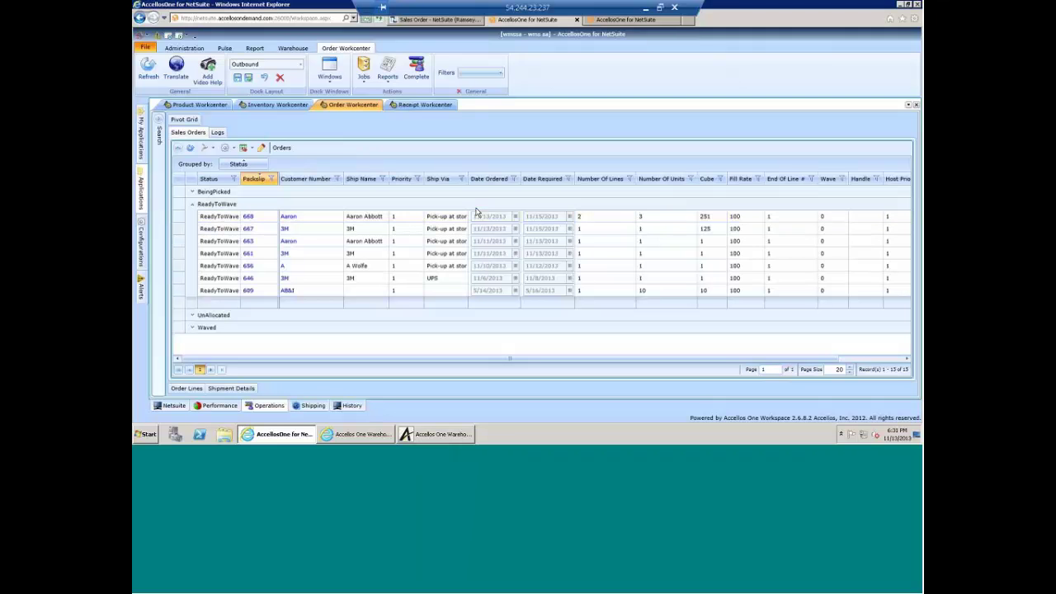
pyautogui.click(397, 216)
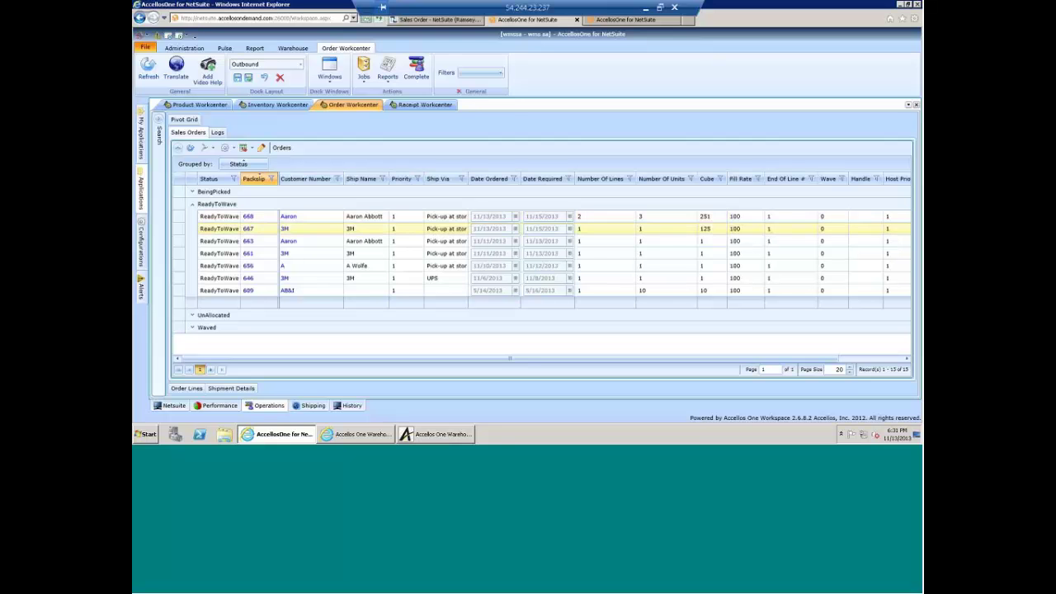
pyautogui.click(482, 74)
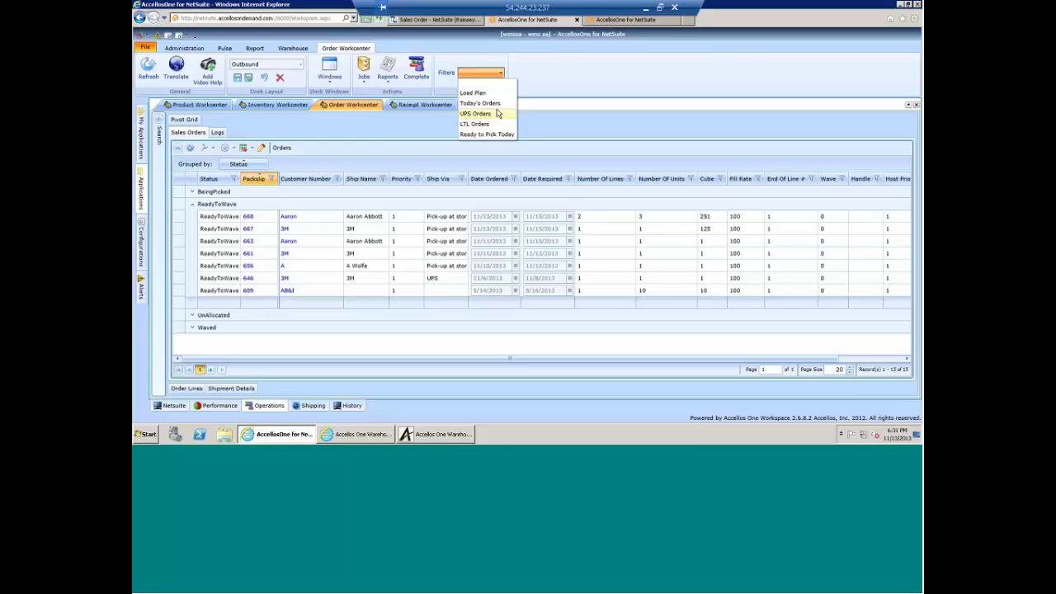
pyautogui.click(493, 113)
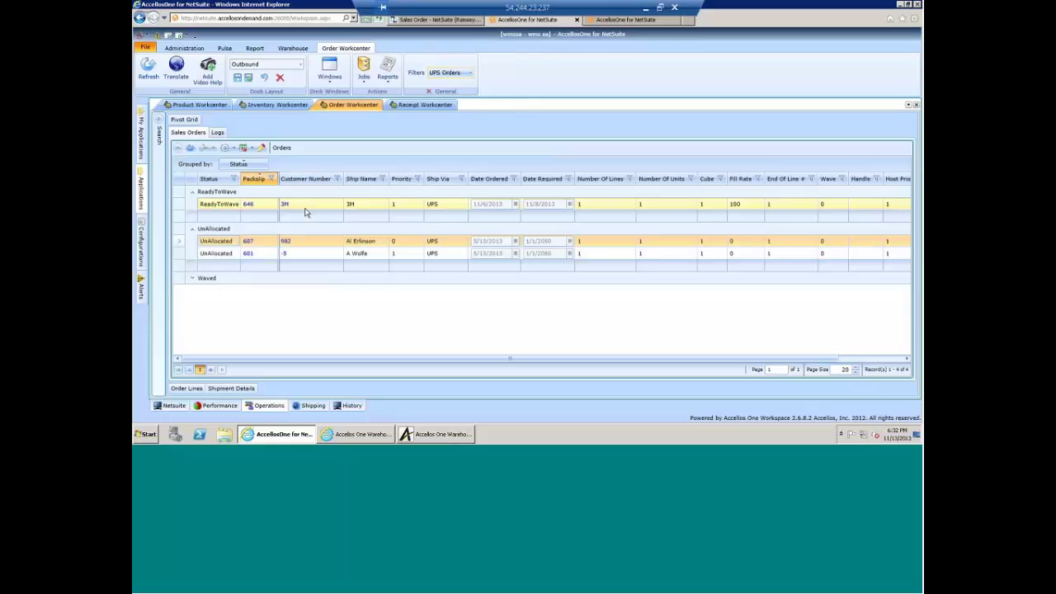
pyautogui.click(446, 74)
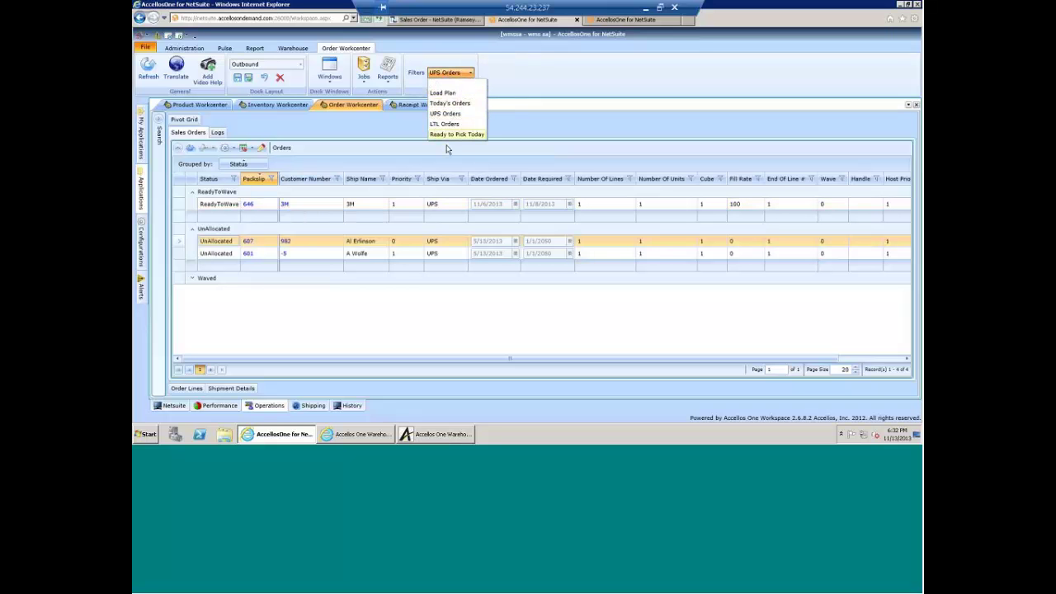
pyautogui.click(449, 104)
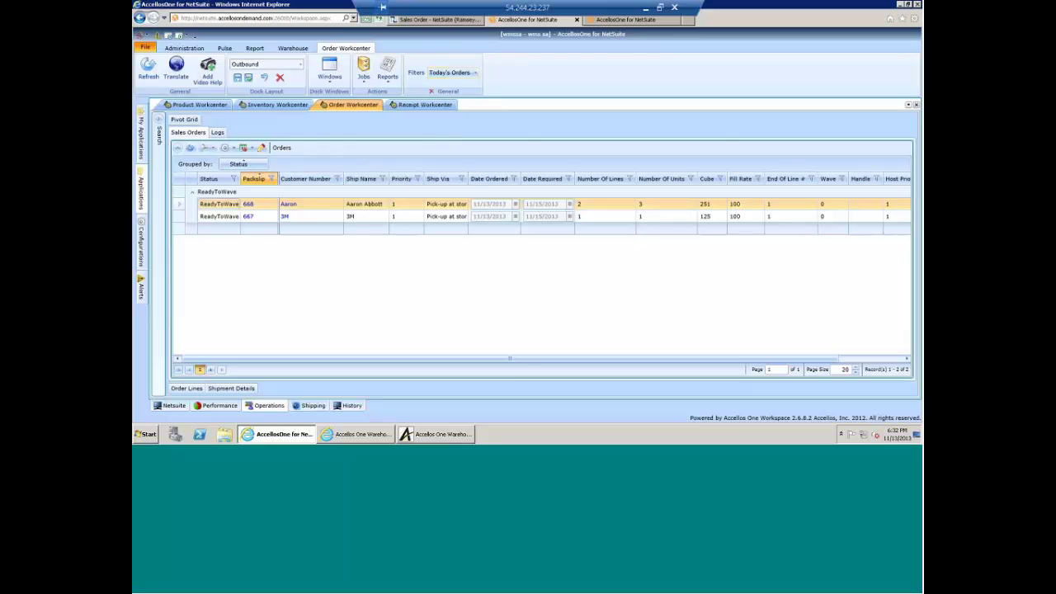
pyautogui.keyDown('shift'); pyautogui.click(321, 213); pyautogui.keyUp('shift')
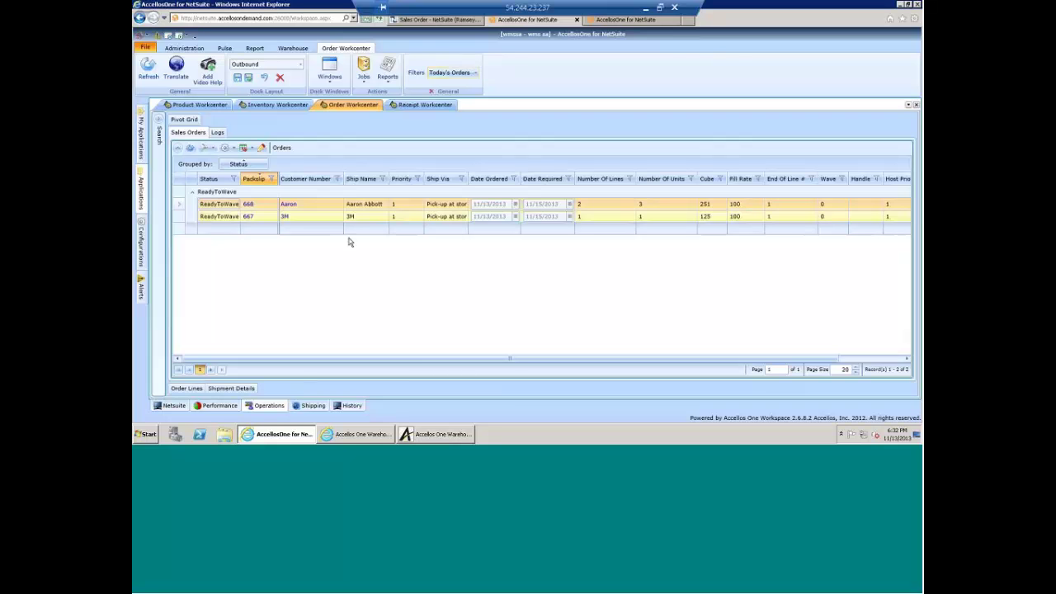
# Bring the handheld warehouse window forward, move it up-left, and log in with the user ID.
pyautogui.click(356, 434)
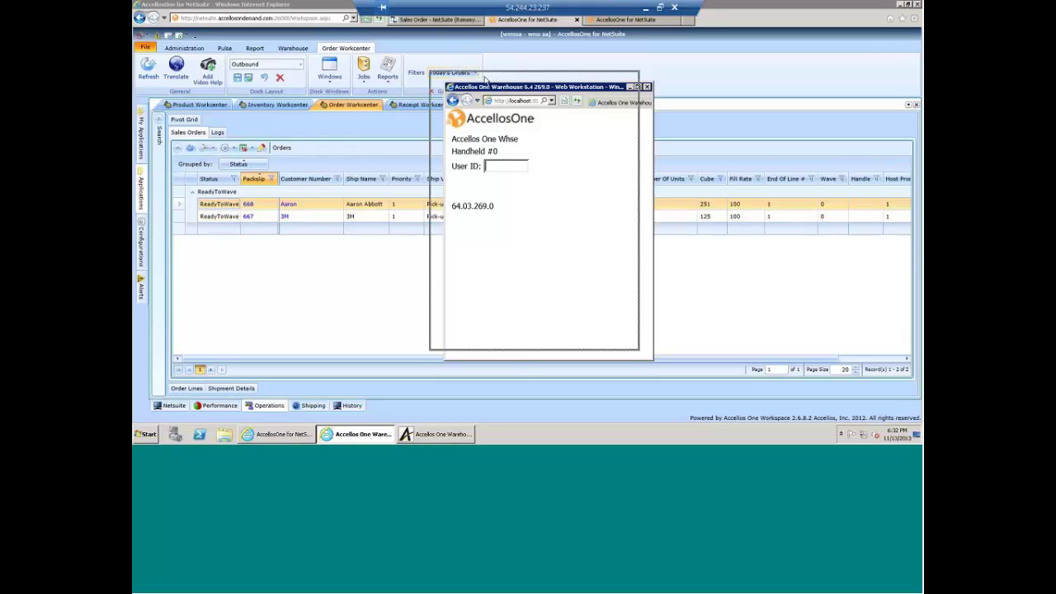
pyautogui.moveTo(506, 88); pyautogui.dragTo(486, 75)
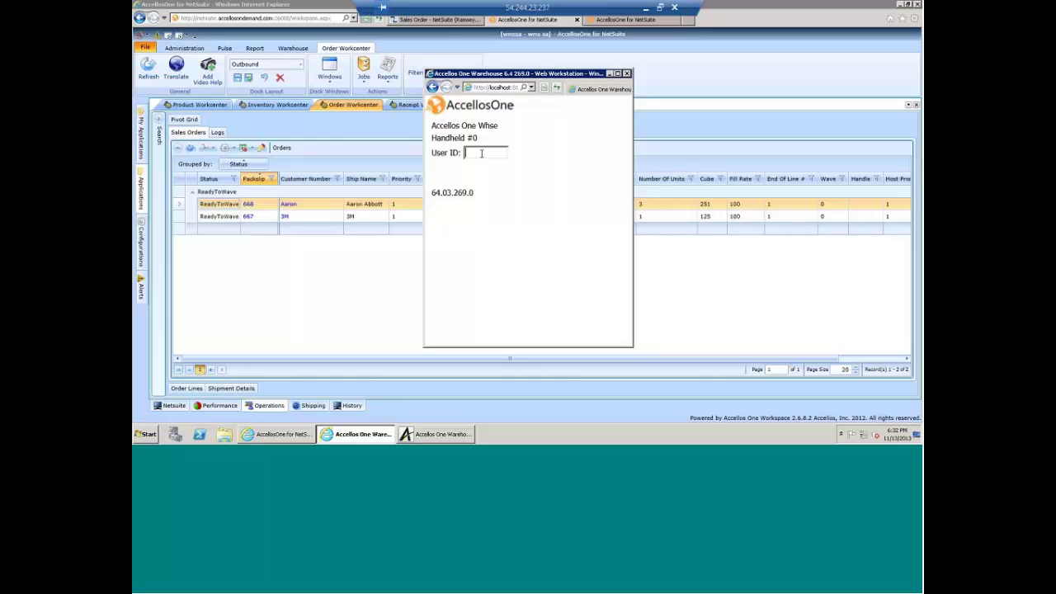
pyautogui.write('hh')
pyautogui.press('Return')
pyautogui.press('Return')
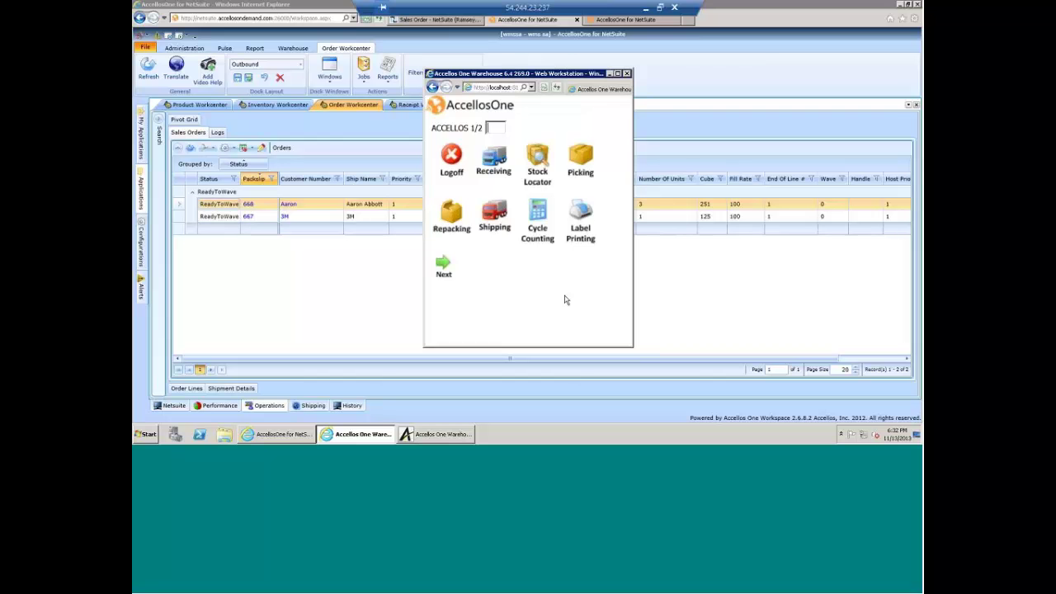
# Look at Receiving, go back to the main menu, and open the Picking menu.
pyautogui.click(503, 170)
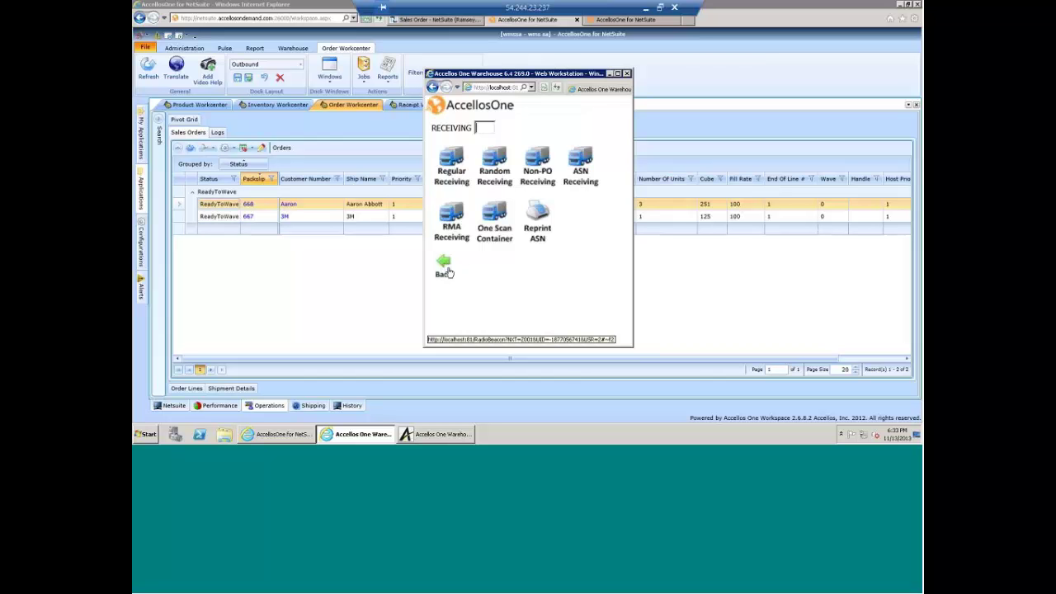
pyautogui.click(446, 273)
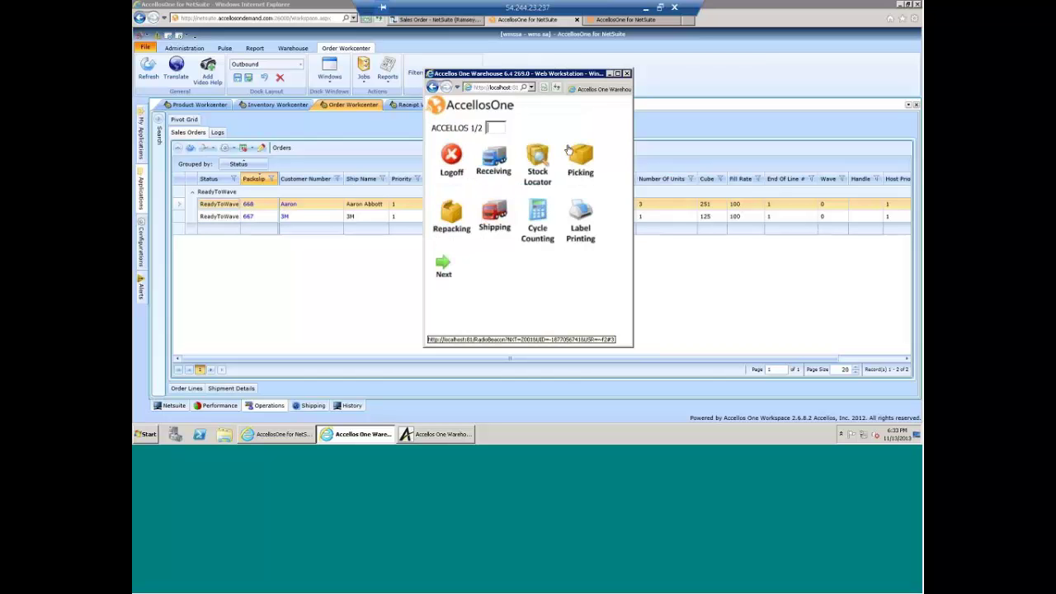
pyautogui.click(567, 149)
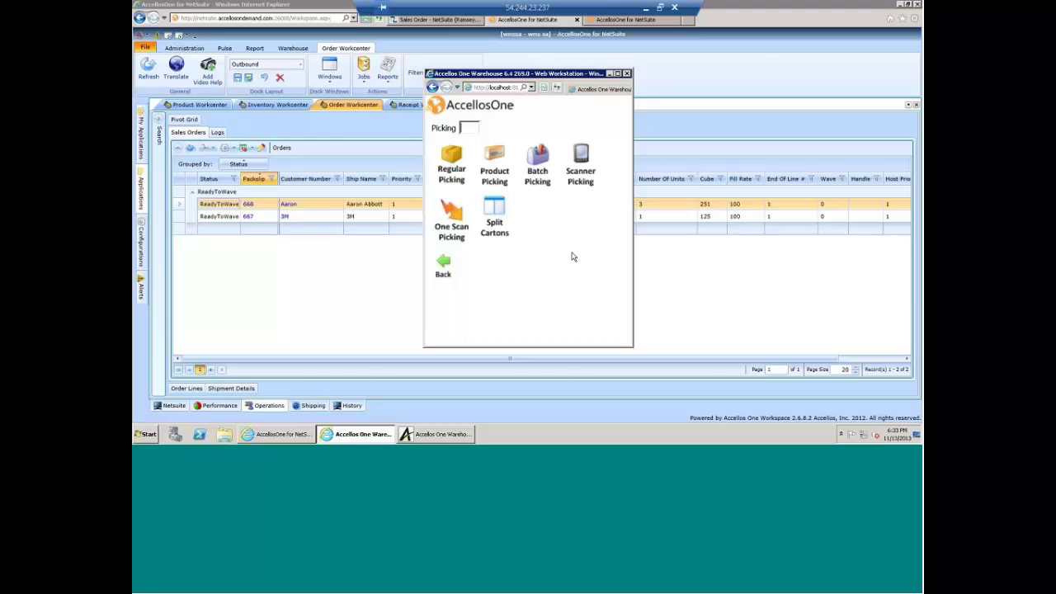
# Start Regular Picking for All Zones, then return to the AccellosOne for NetSuite window.
pyautogui.click(467, 157)
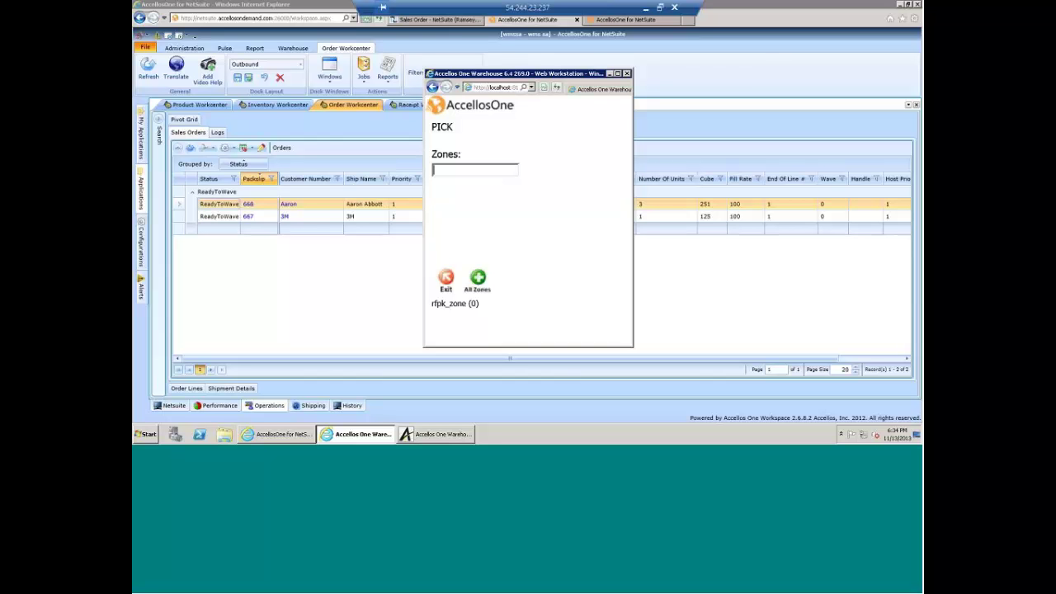
pyautogui.click(479, 281)
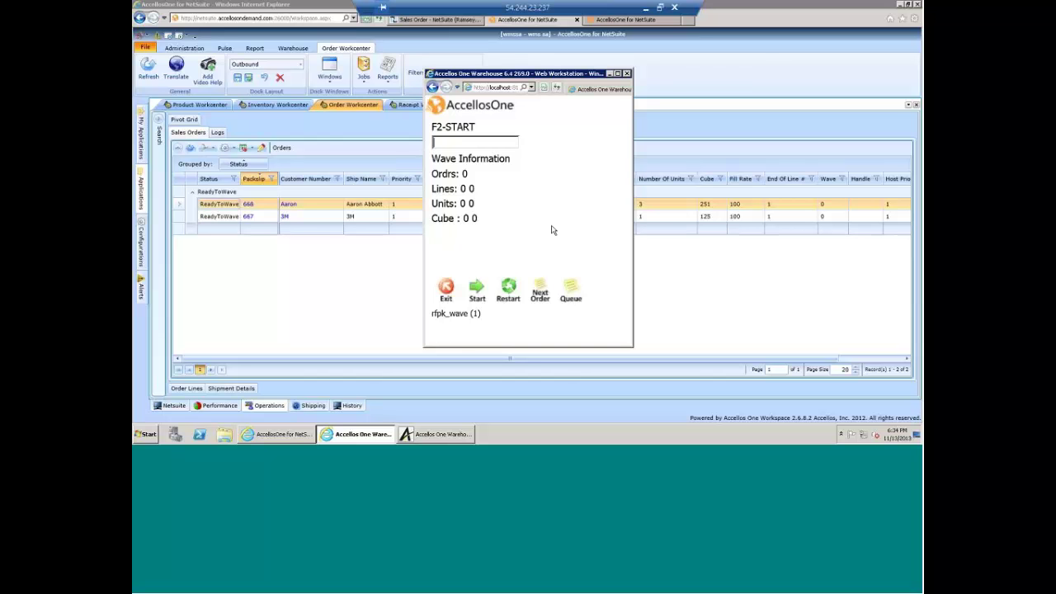
pyautogui.click(389, 165)
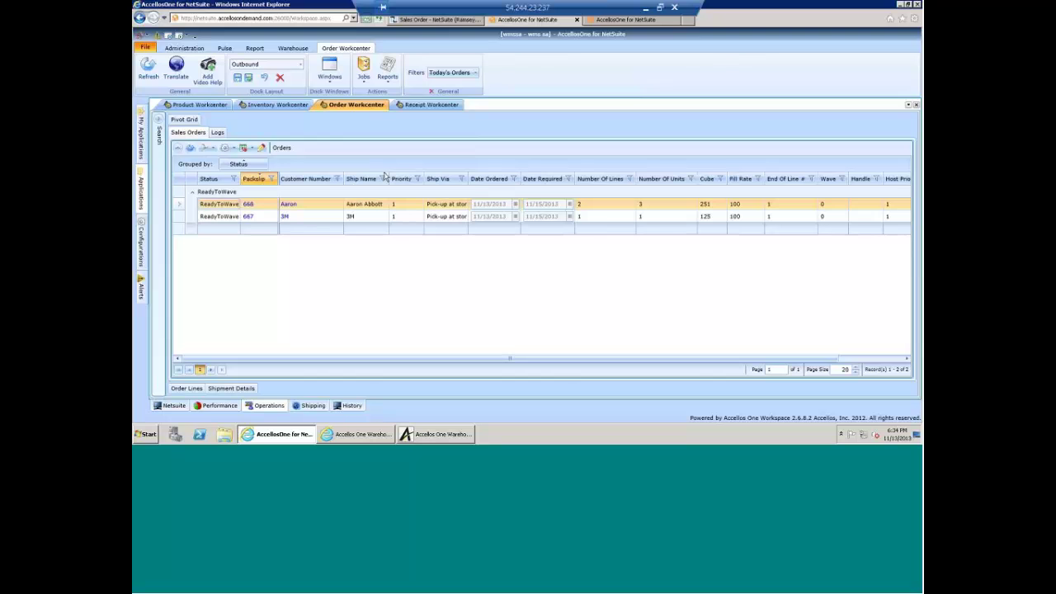
# Select orders 668 and 667 together and choose Wave from the right-click menu.
pyautogui.keyDown('ctrl'); pyautogui.click(384, 219); pyautogui.keyUp('ctrl')
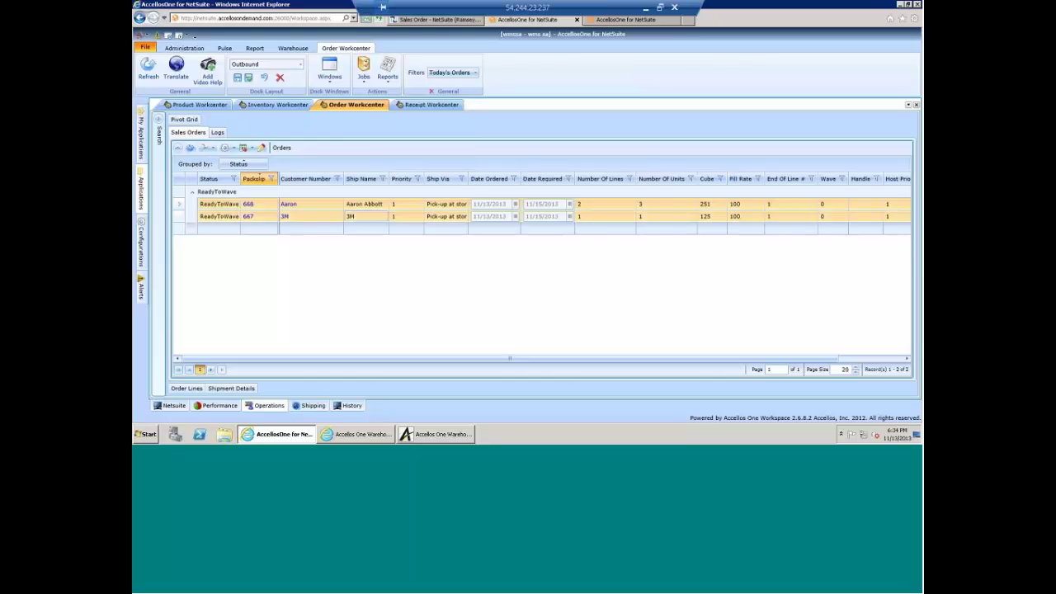
pyautogui.rightClick(376, 213)
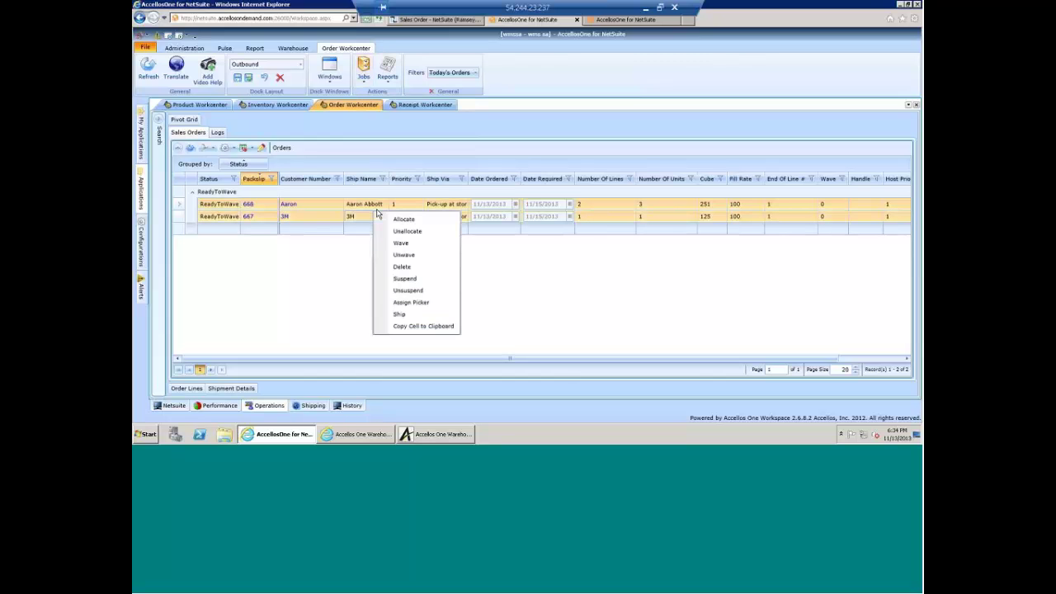
pyautogui.click(404, 244)
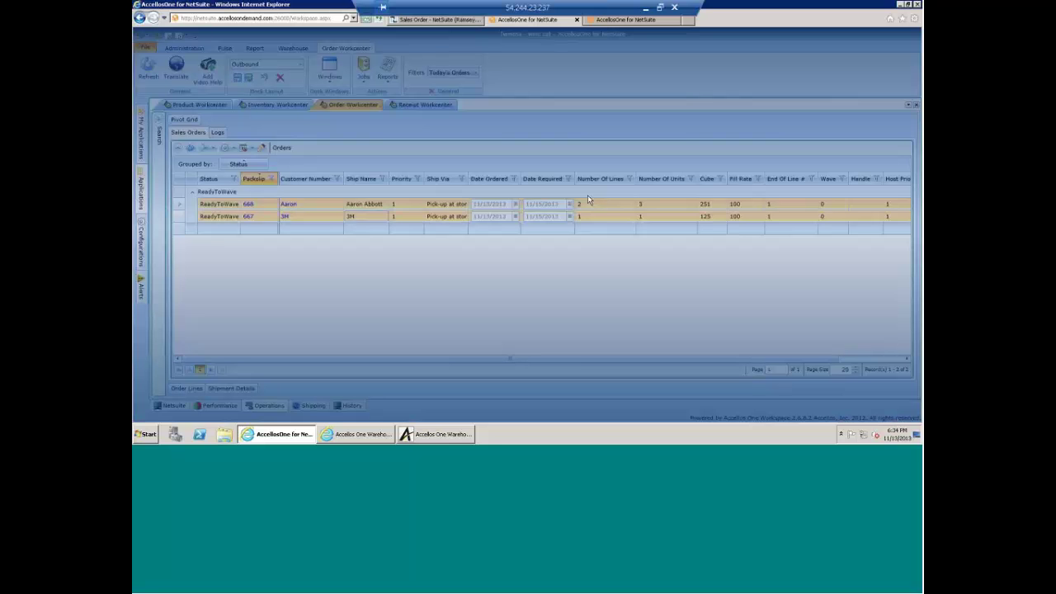
# Review Customer Label and Slapper Sorting options, keep No Sort, and cancel the wave submission.
pyautogui.click(618, 161)
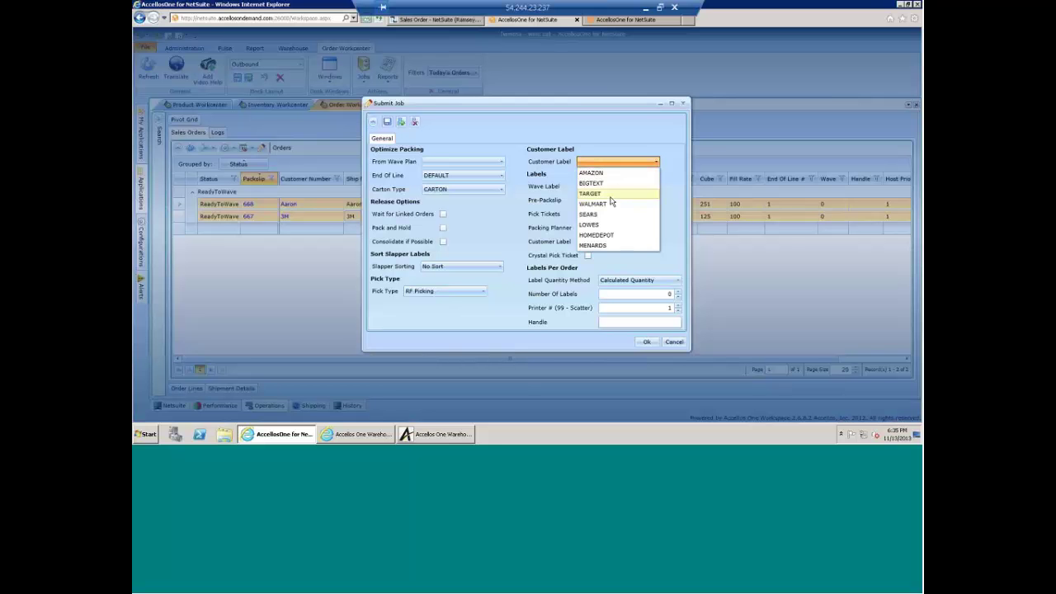
pyautogui.click(644, 139)
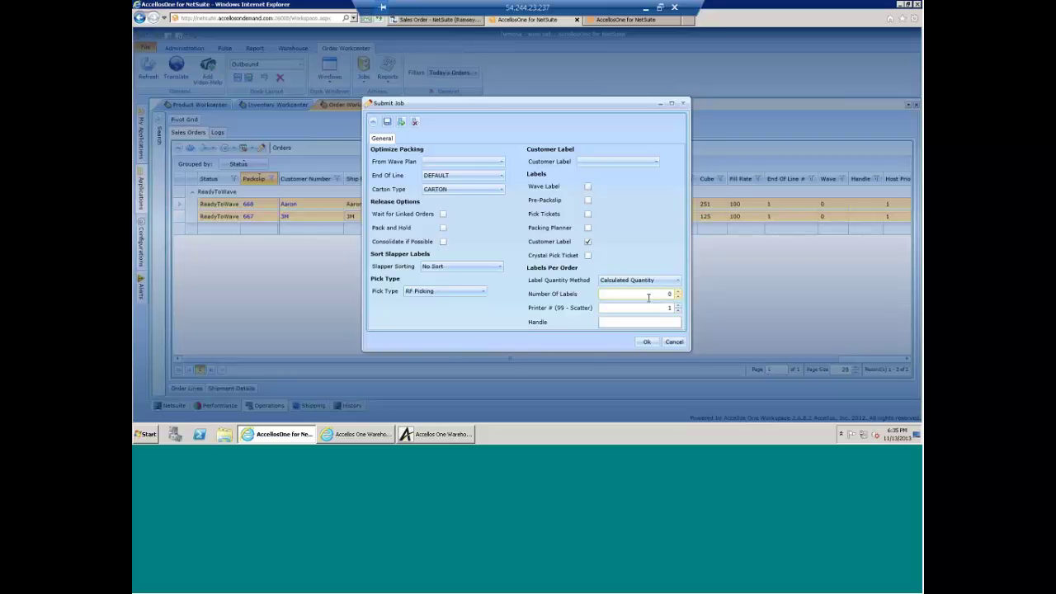
pyautogui.click(501, 267)
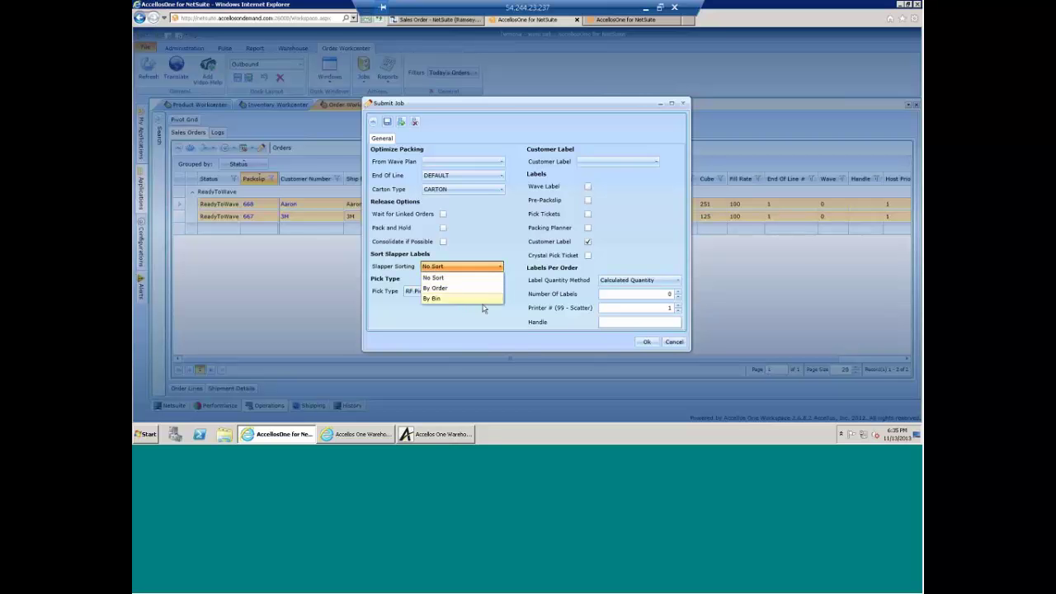
pyautogui.click(673, 343)
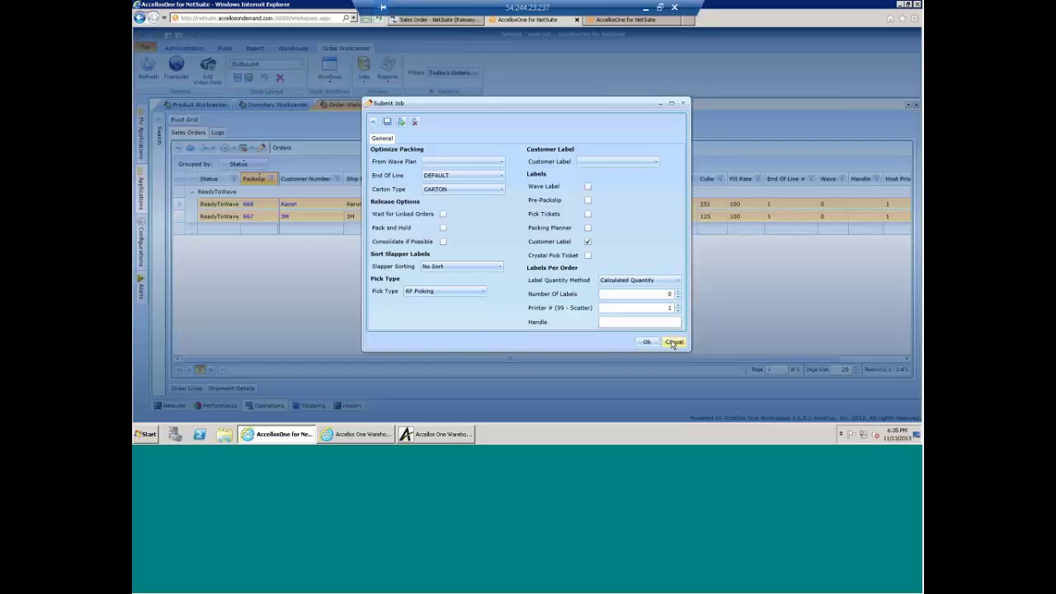
pyautogui.click(673, 344)
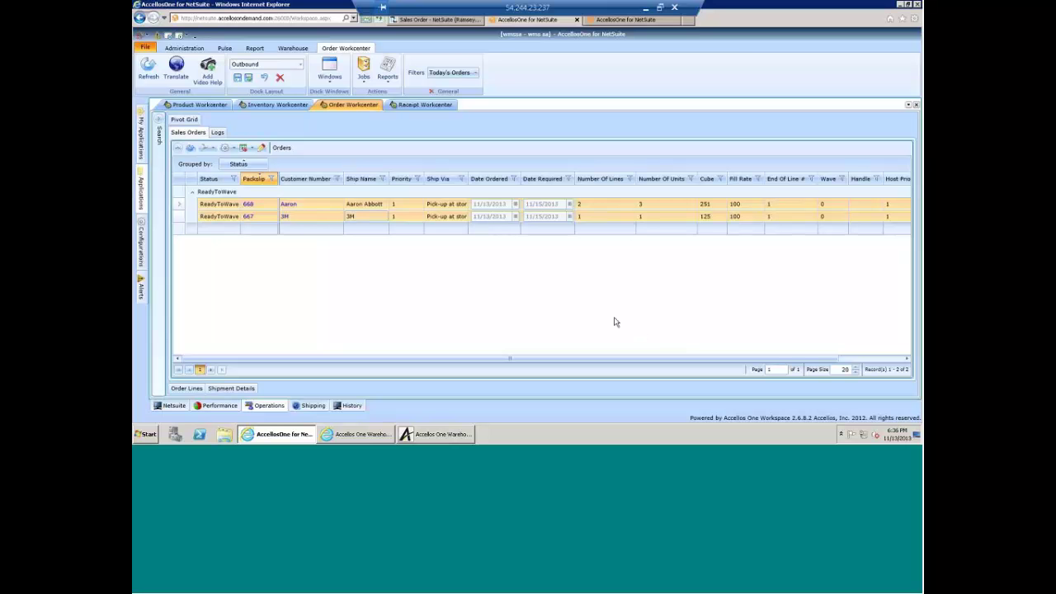
# In the RF window, clear the mistyped packslip 669 from the wave entry.
pyautogui.click(358, 434)
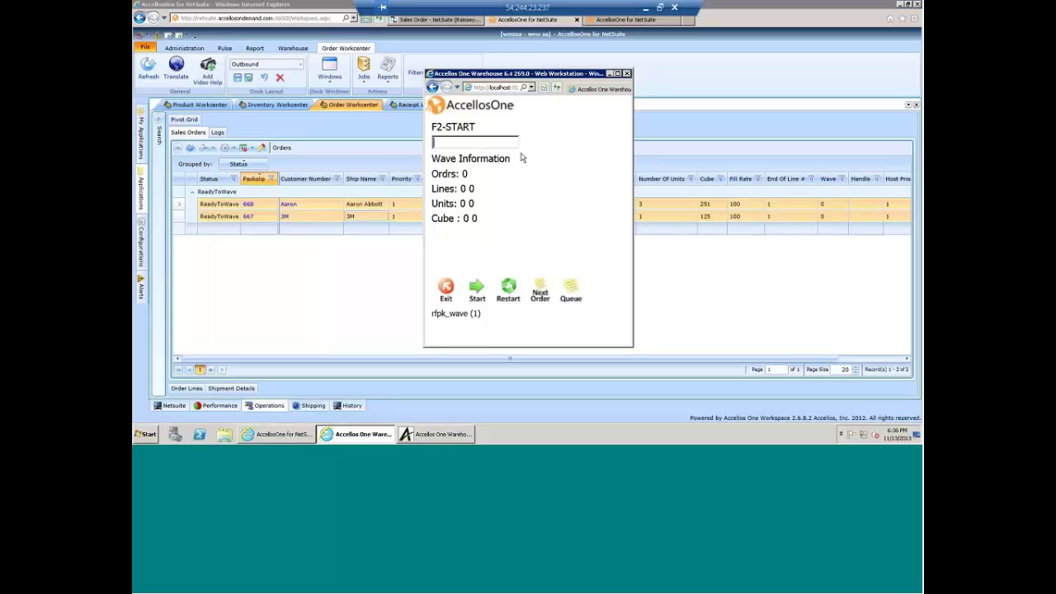
pyautogui.write('669')
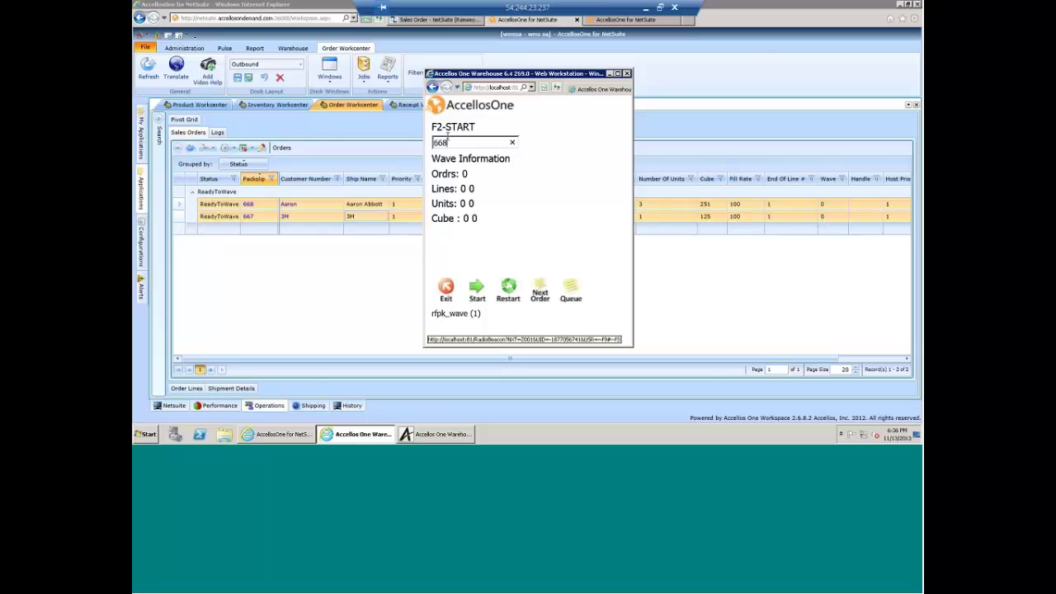
pyautogui.hotkey('ctrl', 'a')
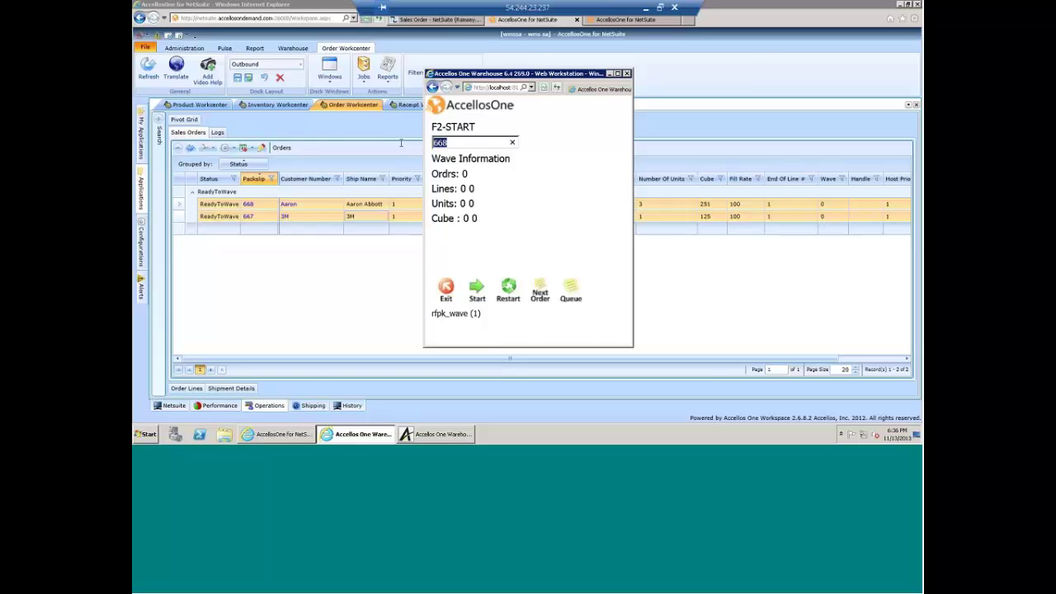
pyautogui.press('Return')
pyautogui.write('y')
pyautogui.press('Return')
# Add packslips 668 and 667 to the pick wave, confirming each.
pyautogui.write('668')
pyautogui.press('Return')
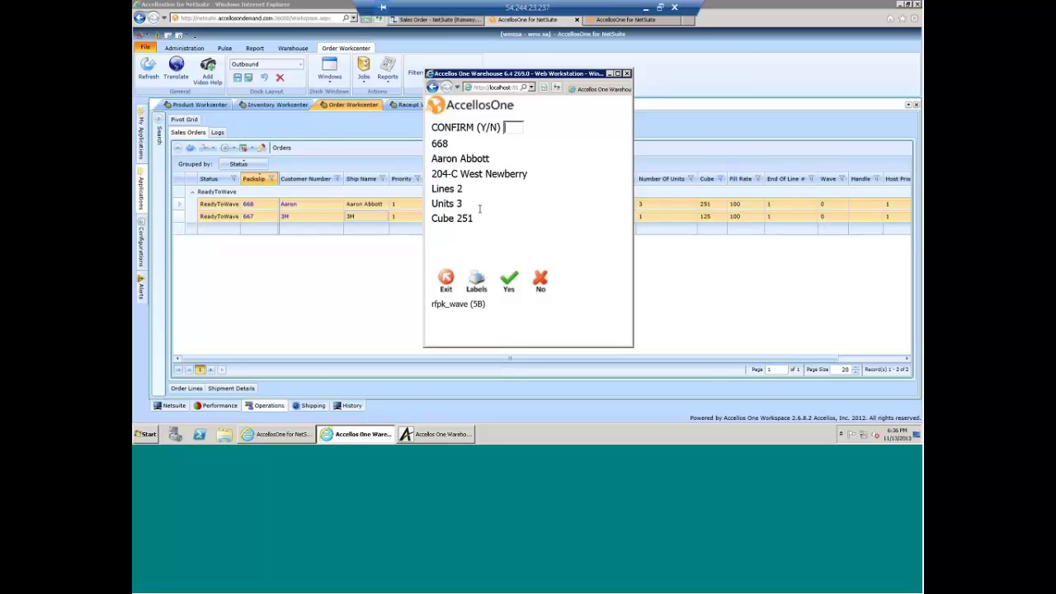
pyautogui.write('y')
pyautogui.press('Return')
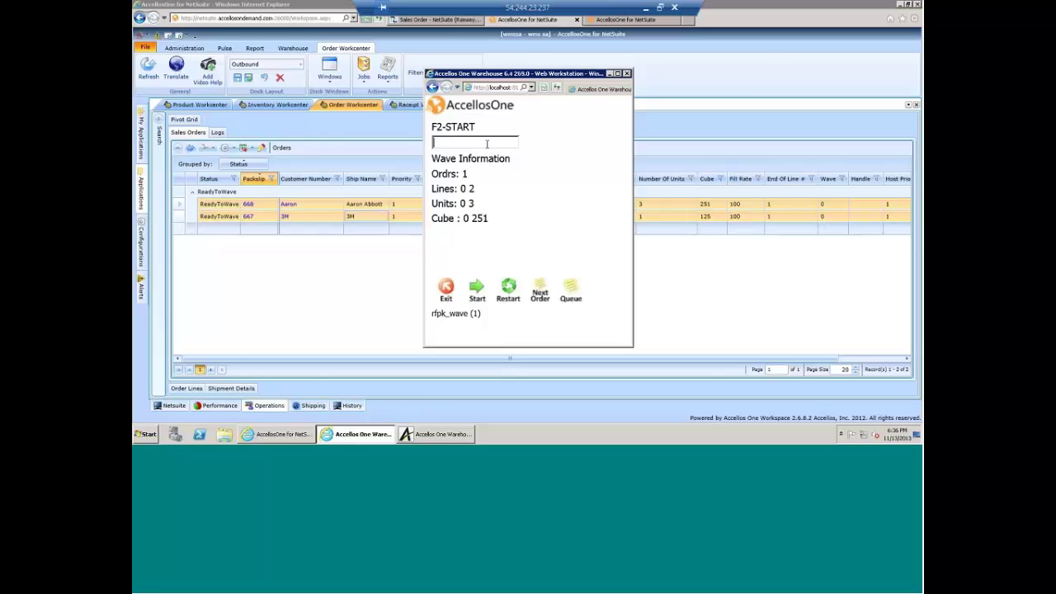
pyautogui.write('667')
pyautogui.press('Return')
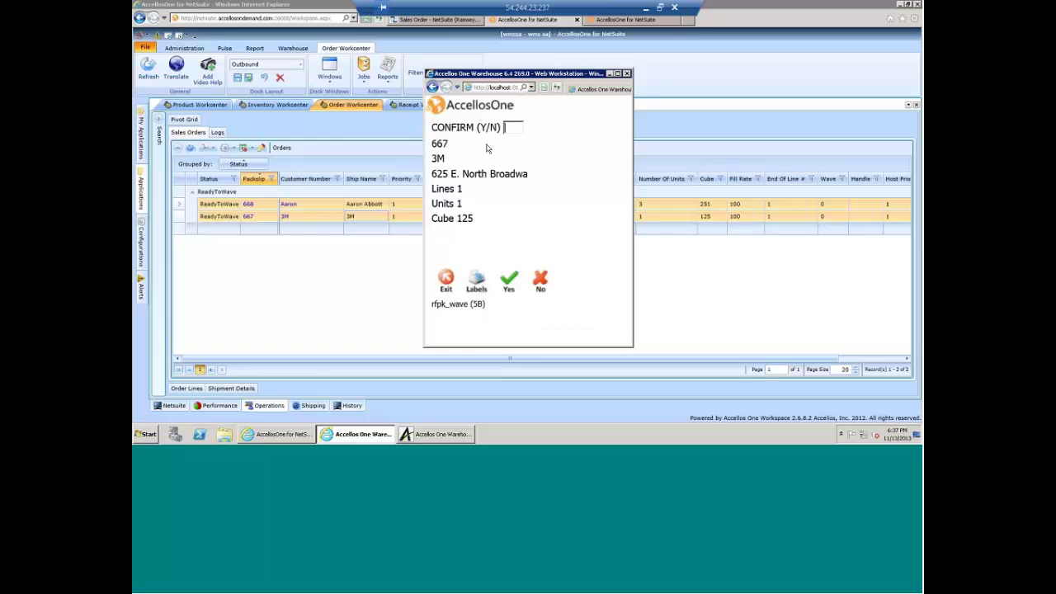
pyautogui.click(511, 284)
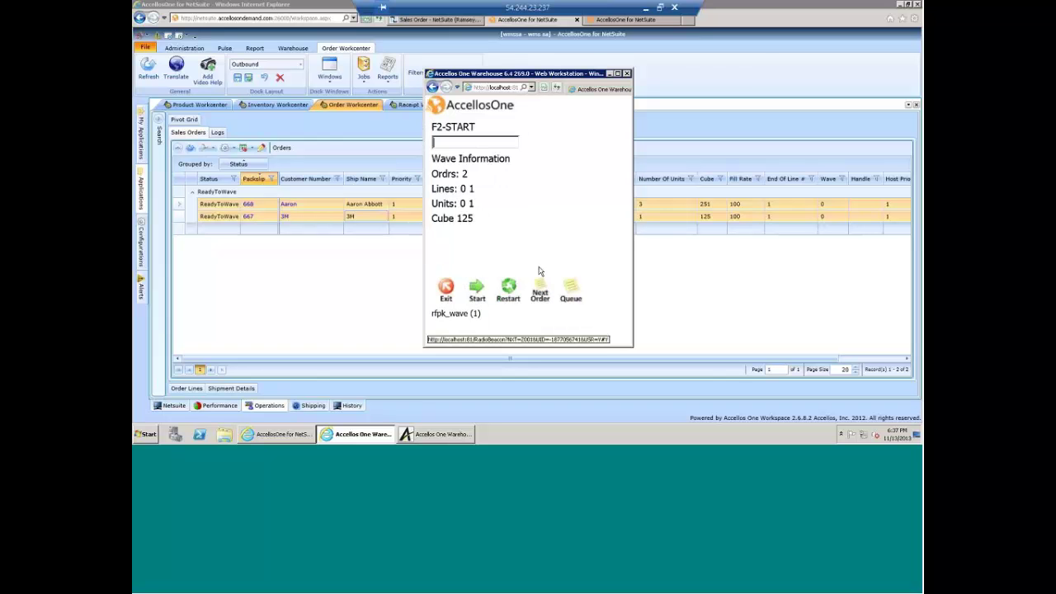
# Decline order 609 so the wave holds 2 orders with cube 376.
pyautogui.doubleClick(463, 174)
pyautogui.click(490, 214)
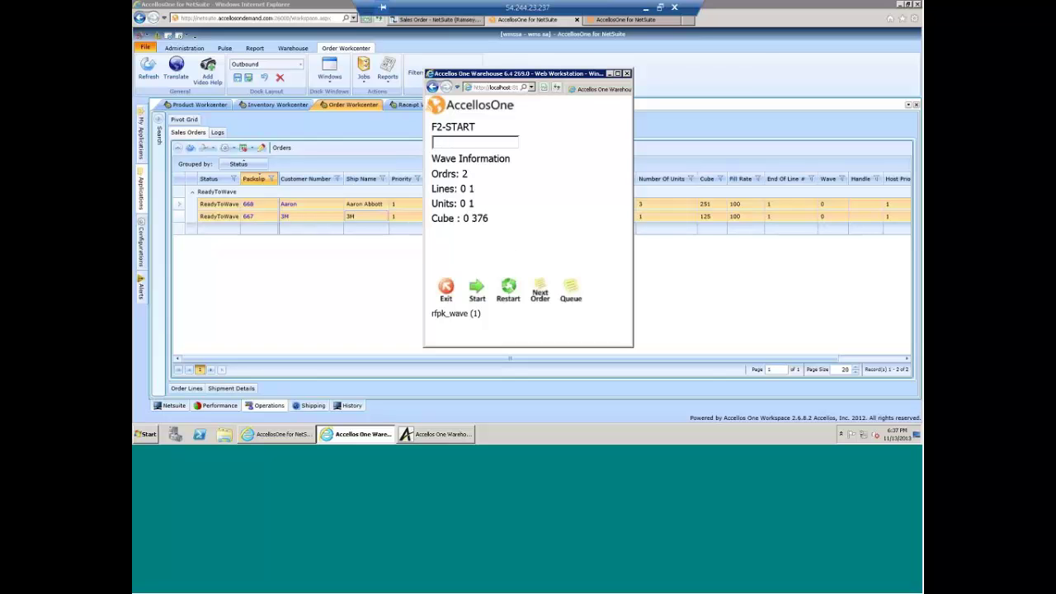
pyautogui.click(541, 288)
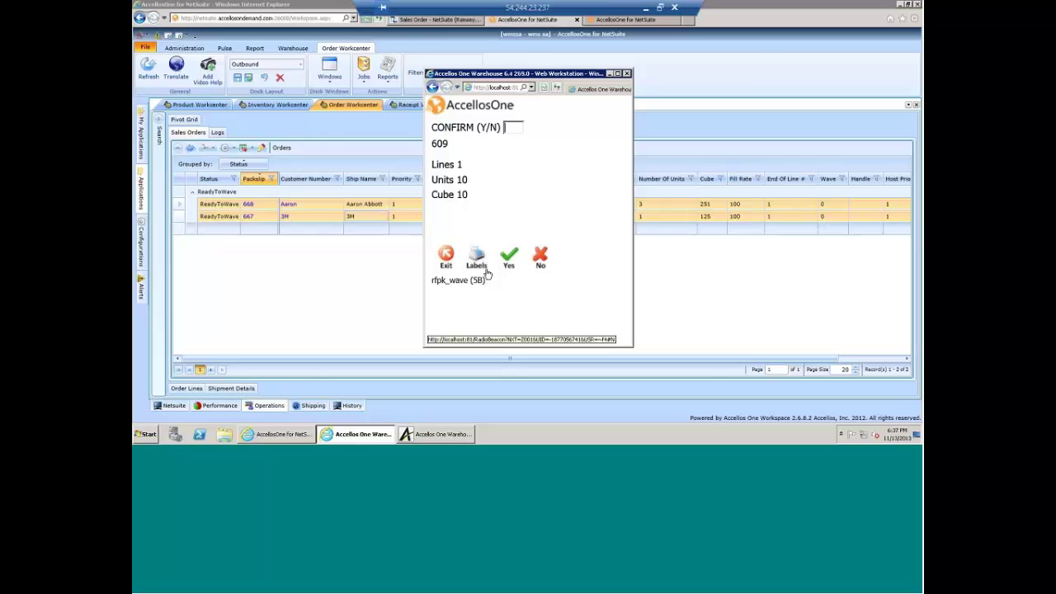
pyautogui.click(508, 256)
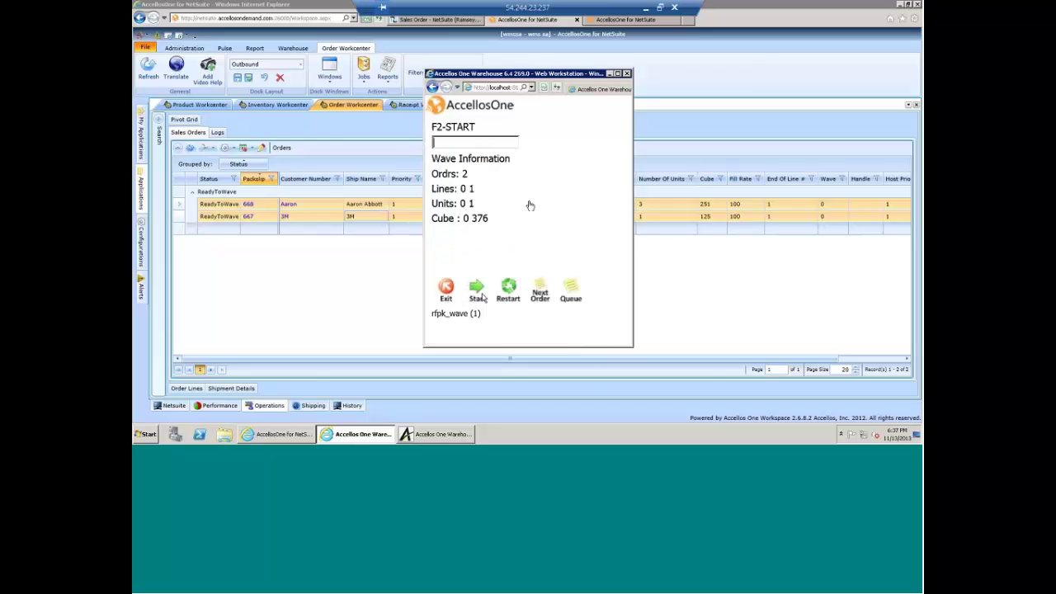
# Start picking the wave and scan product uh2727 from bin A01A11.
pyautogui.press('F2')
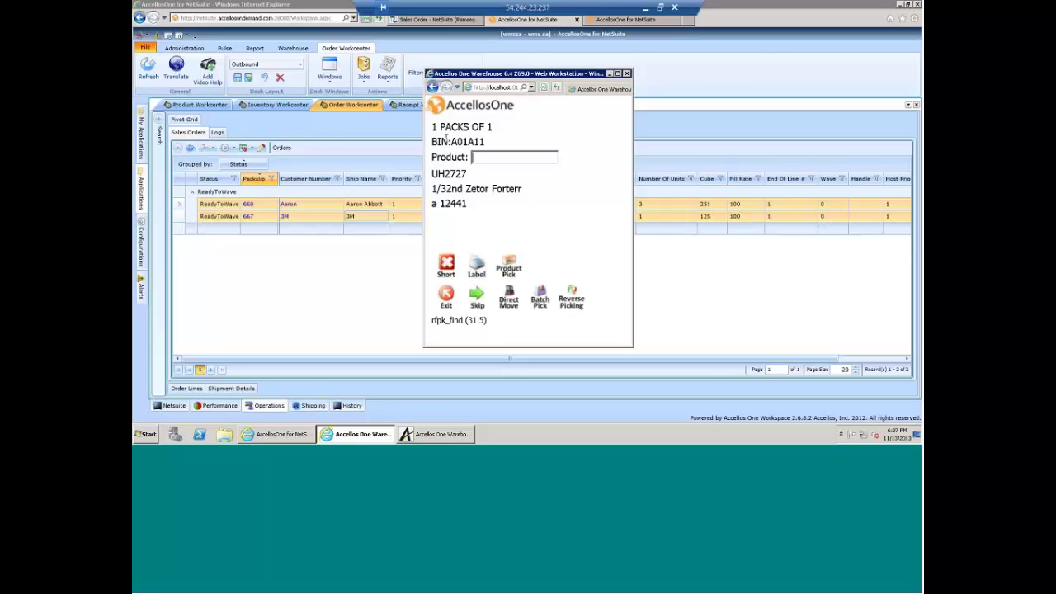
pyautogui.moveTo(450, 141); pyautogui.dragTo(493, 137)
pyautogui.click(488, 158)
pyautogui.write('uh2727')
pyautogui.press('Return')
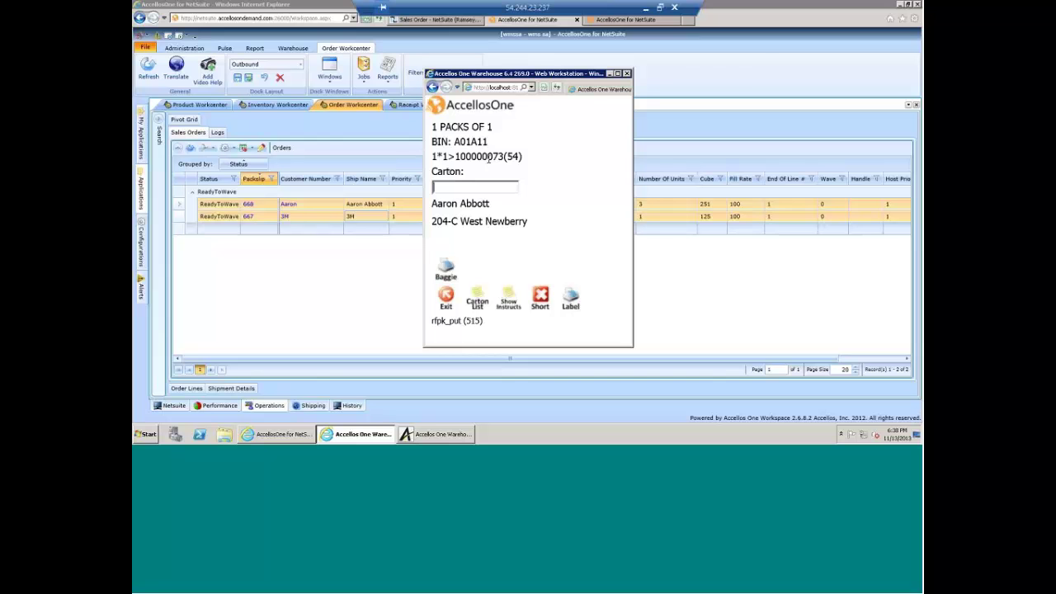
# Enter carton 100000073 and quantity 1 for the UH2727 pick.
pyautogui.write('10000073')
pyautogui.press('BackSpace')
pyautogui.press('BackSpace')
pyautogui.write('073')
pyautogui.press('Return')
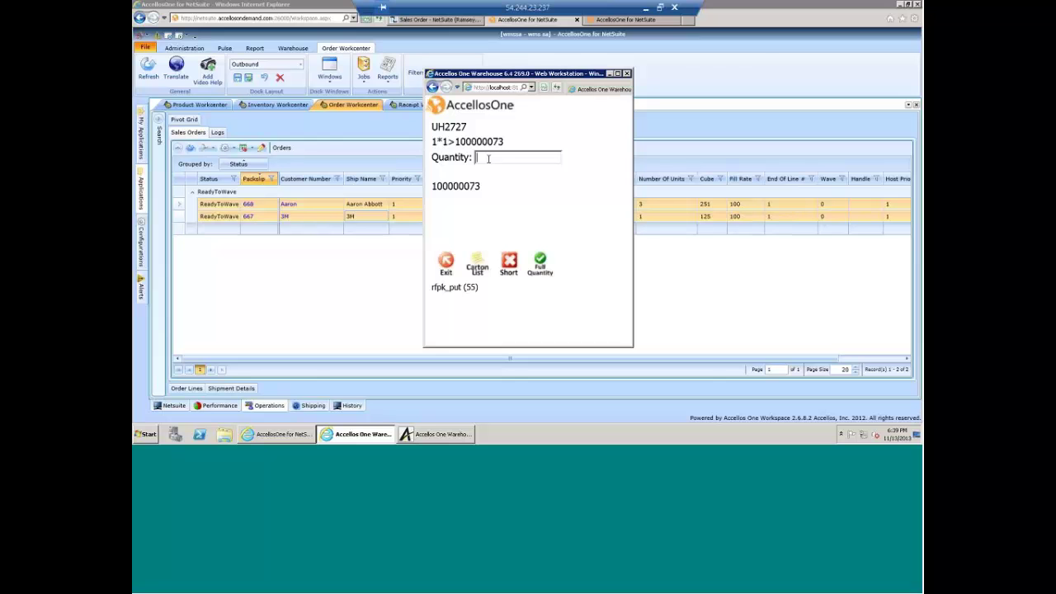
pyautogui.write('1')
pyautogui.press('Return')
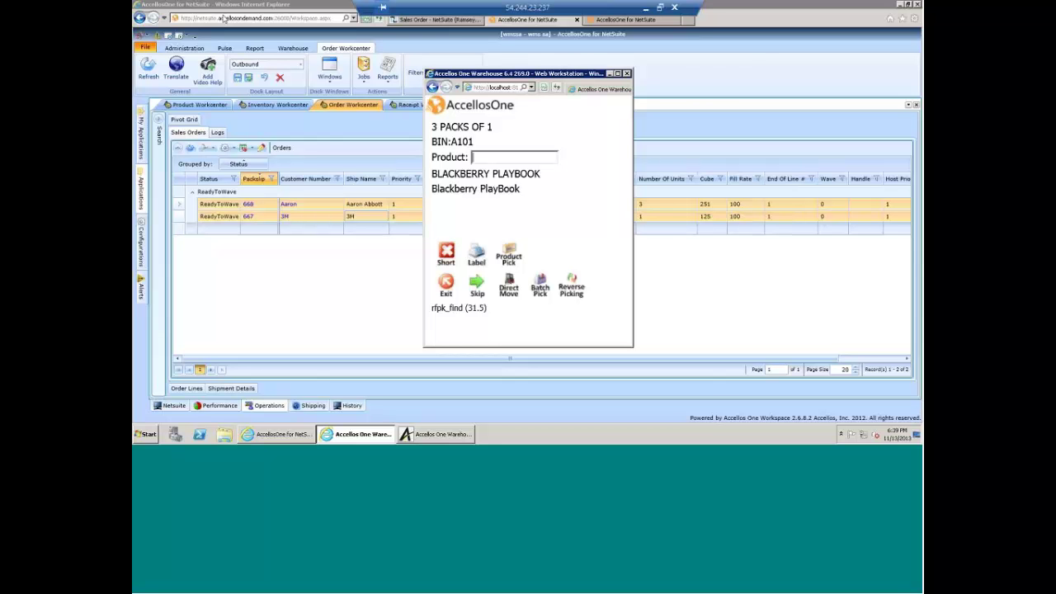
# Bring the Order Workcenter forward, showing orders 668 and 667 BeingPicked in wave 1059.
pyautogui.click(189, 154)
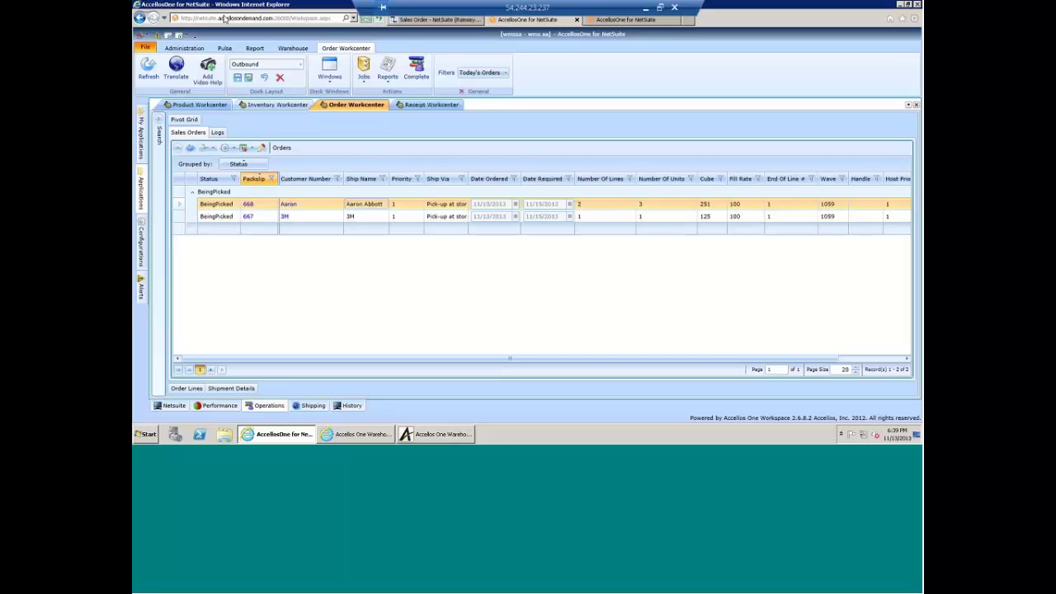
# Pin and enlarge order 668's Order Lines panel, selecting the allocated Blackberry PlayBook line.
pyautogui.click(186, 389)
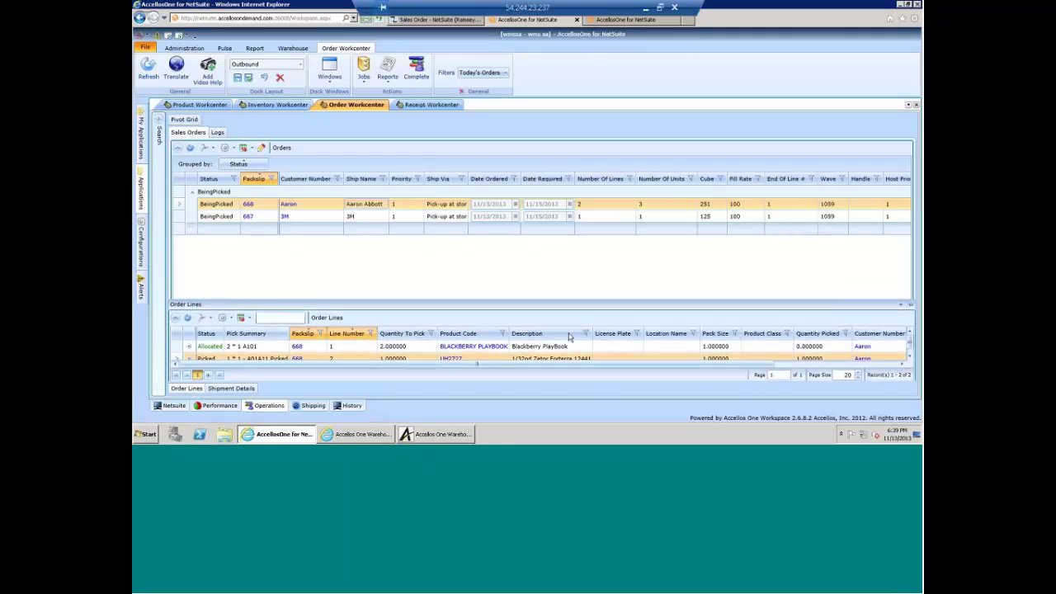
pyautogui.click(910, 303)
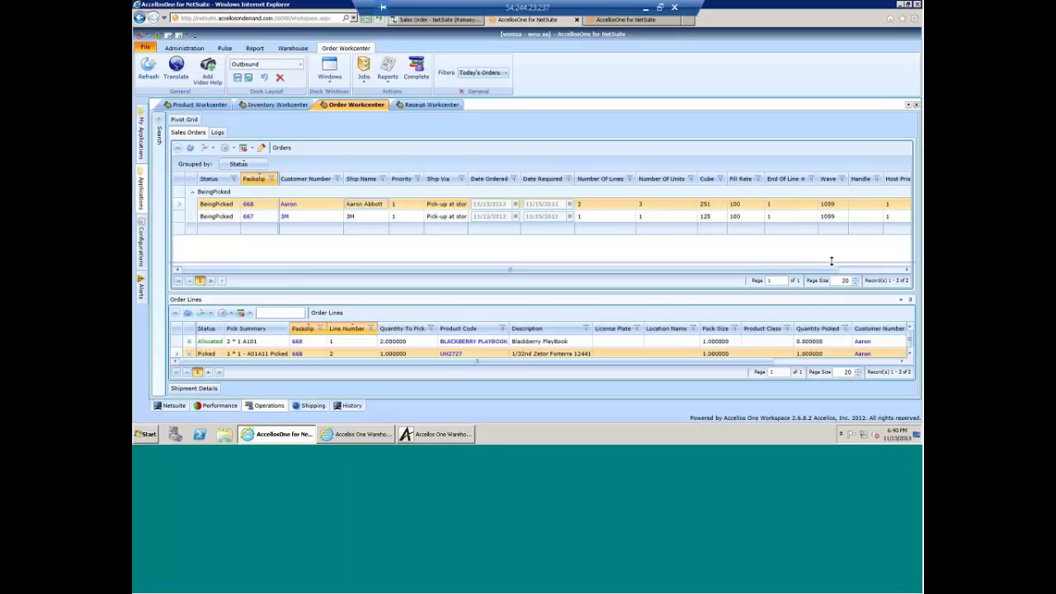
pyautogui.moveTo(831, 262); pyautogui.dragTo(831, 230)
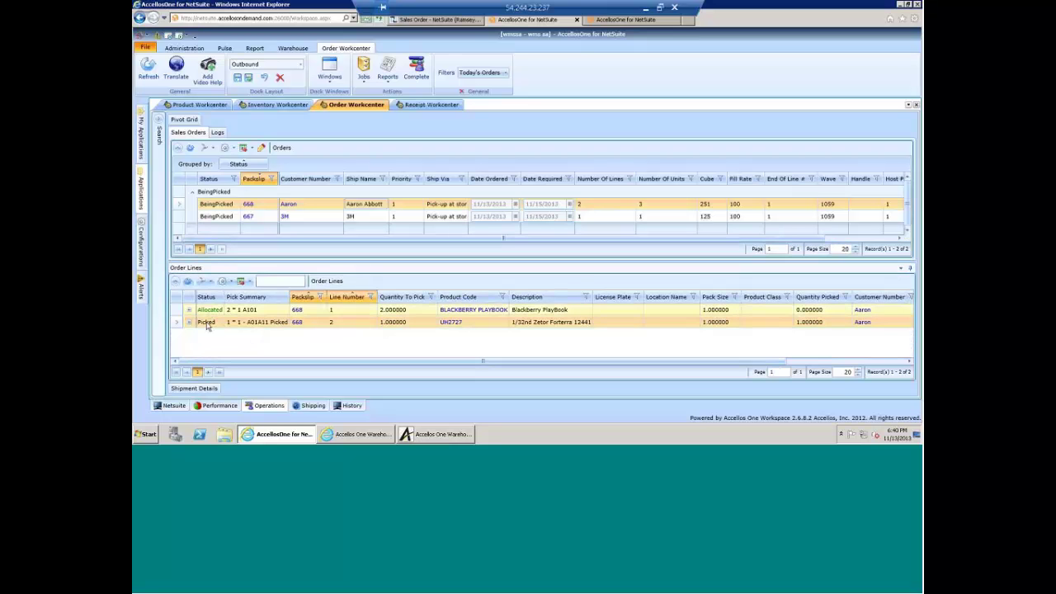
pyautogui.click(247, 311)
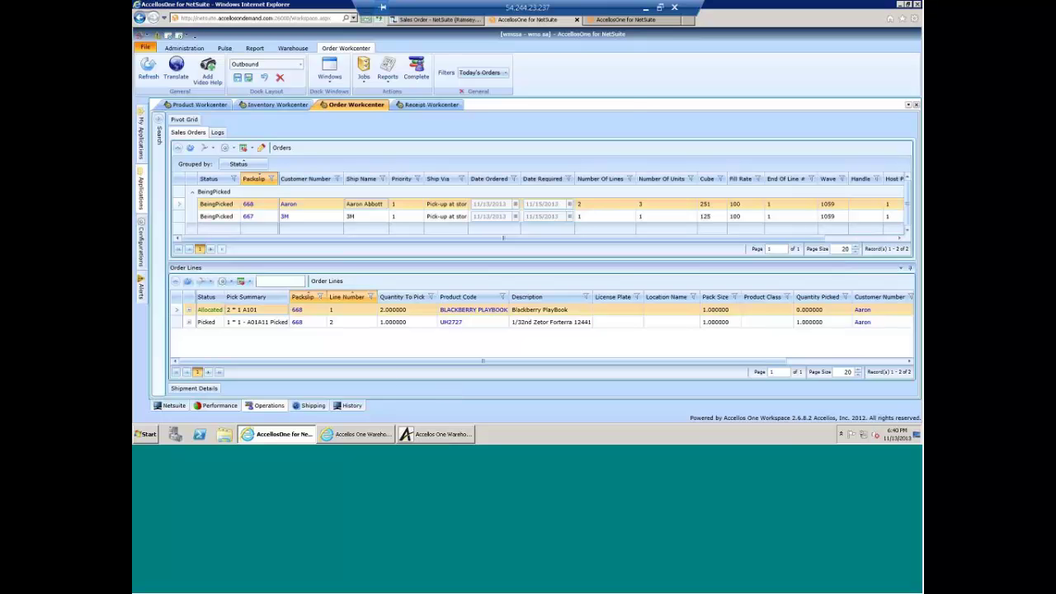
# In the RF pick screen, enter blackberry playbook as the product.
pyautogui.click(363, 434)
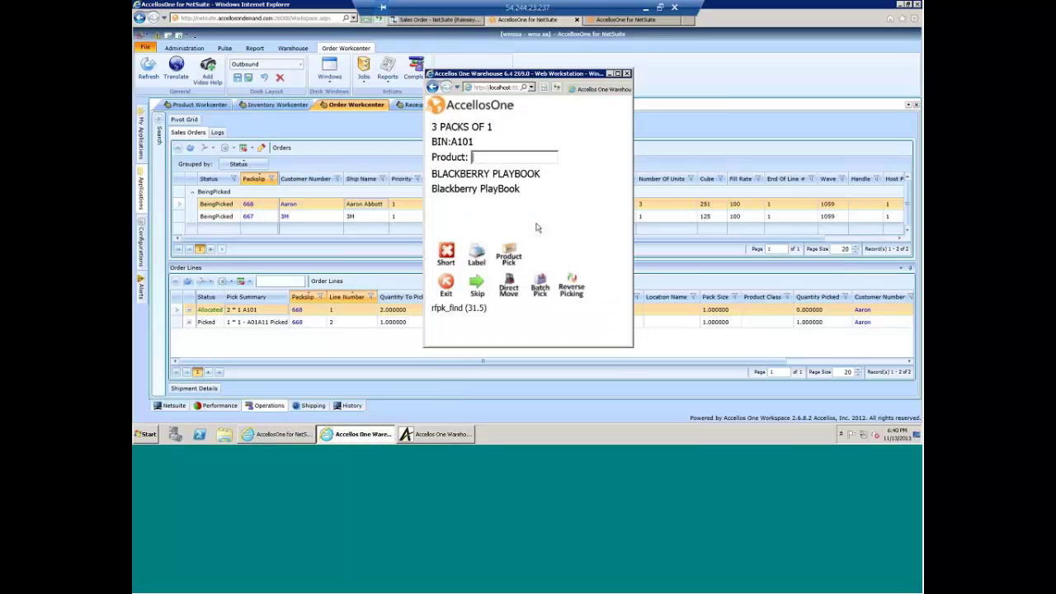
pyautogui.write('b')
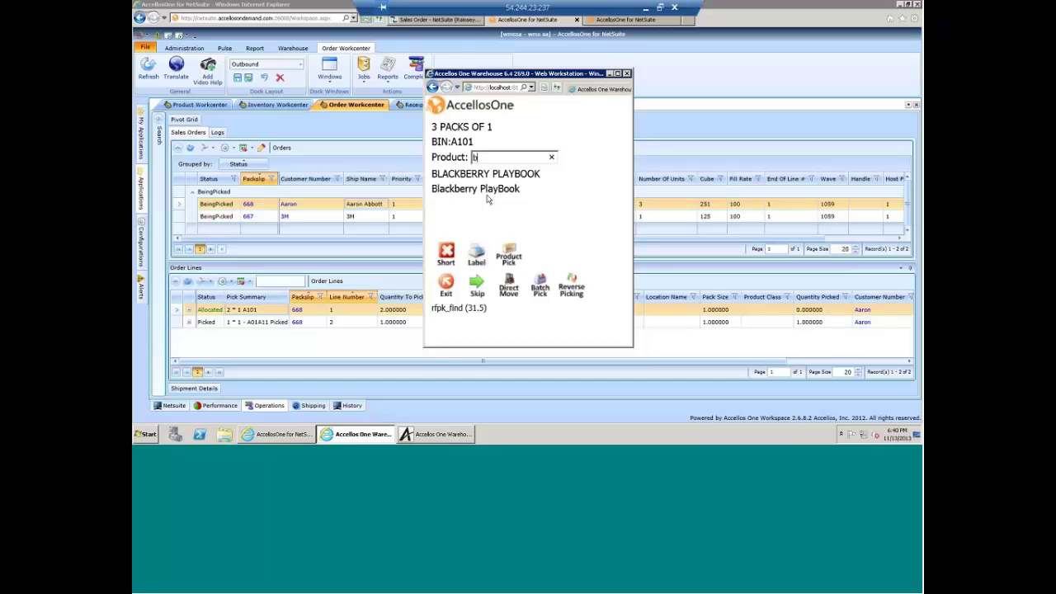
pyautogui.write('lackberry plabyook')
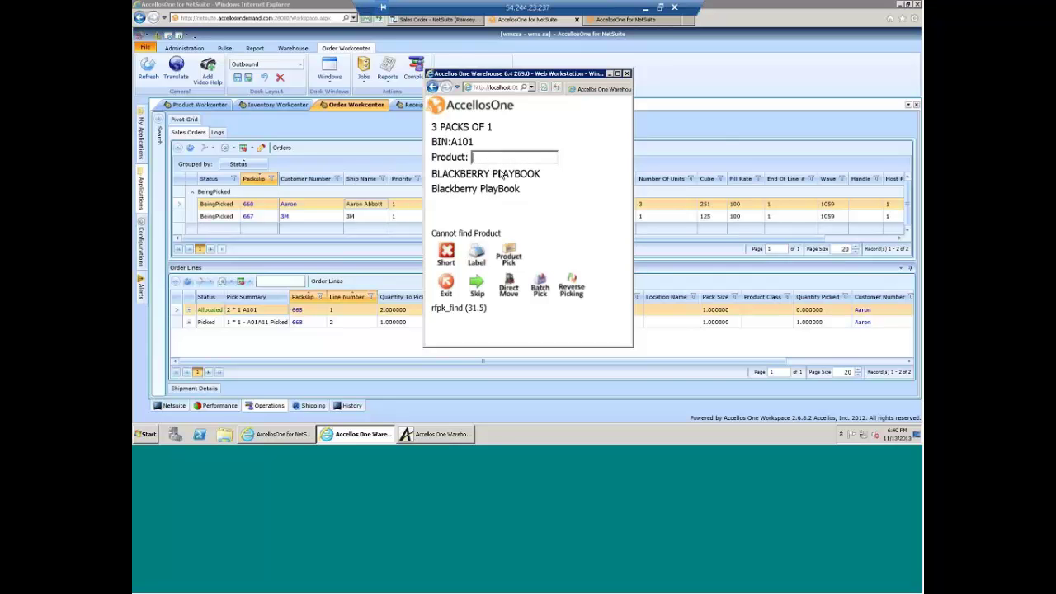
pyautogui.write('blackberry playbb')
pyautogui.write('ok')
pyautogui.press('Return')
# Enter carton 100000073 and quantity 2 for the PlayBook pick, correcting mistyped cartons.
pyautogui.write('1')
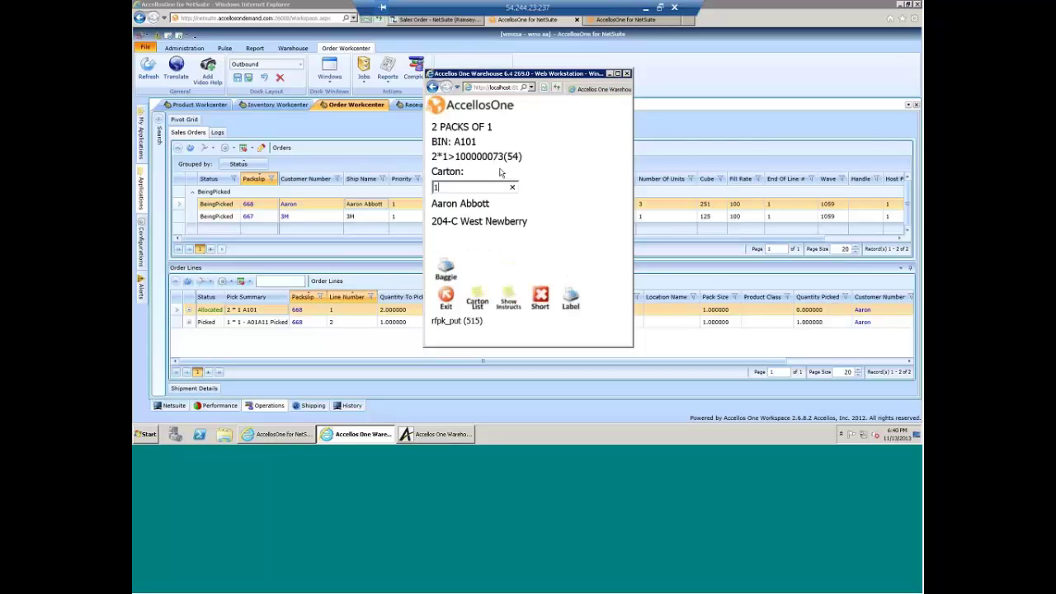
pyautogui.write('00000')
pyautogui.press('Return')
pyautogui.write('10000073')
pyautogui.press('Return')
pyautogui.write('100000073')
pyautogui.press('Return')
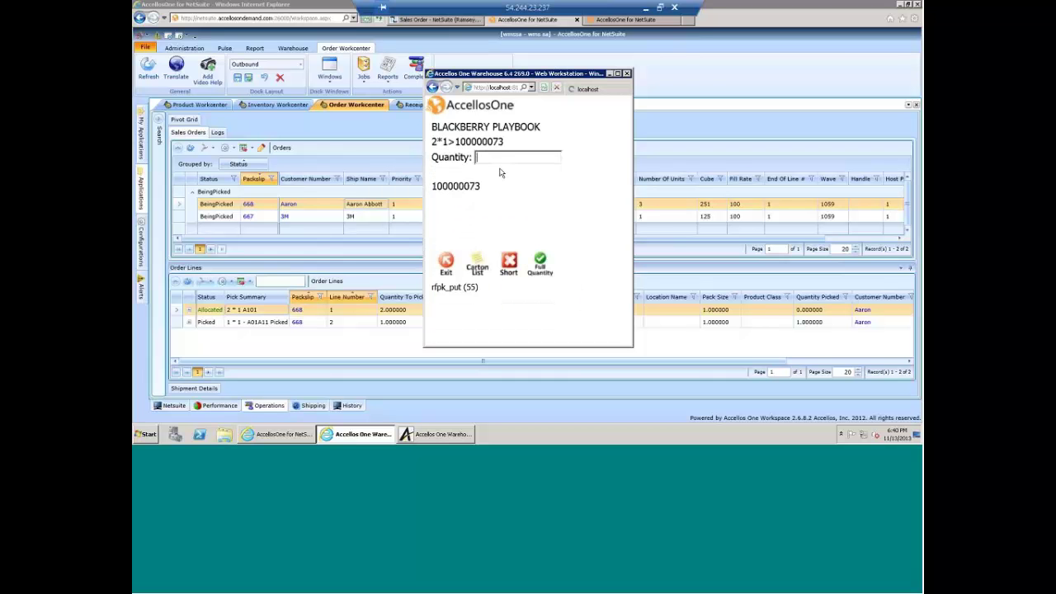
pyautogui.write('2')
pyautogui.press('Return')
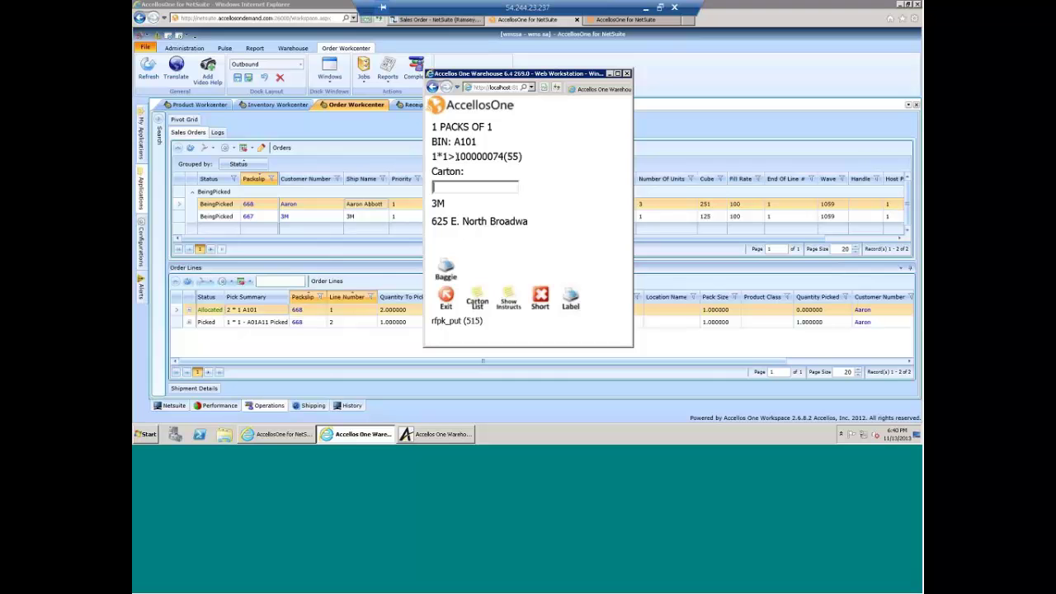
pyautogui.moveTo(456, 157); pyautogui.dragTo(434, 139)
pyautogui.click(504, 157)
# Review packslip 668's Shipment Details, then select order 667 to show its lines.
pyautogui.click(505, 186)
pyautogui.click(672, 157)
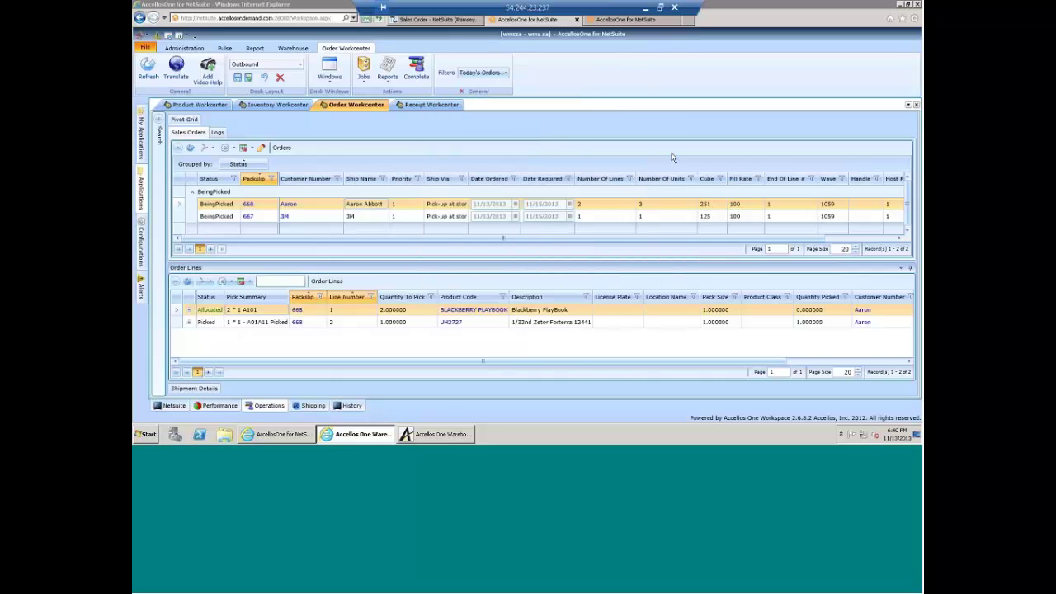
pyautogui.click(212, 388)
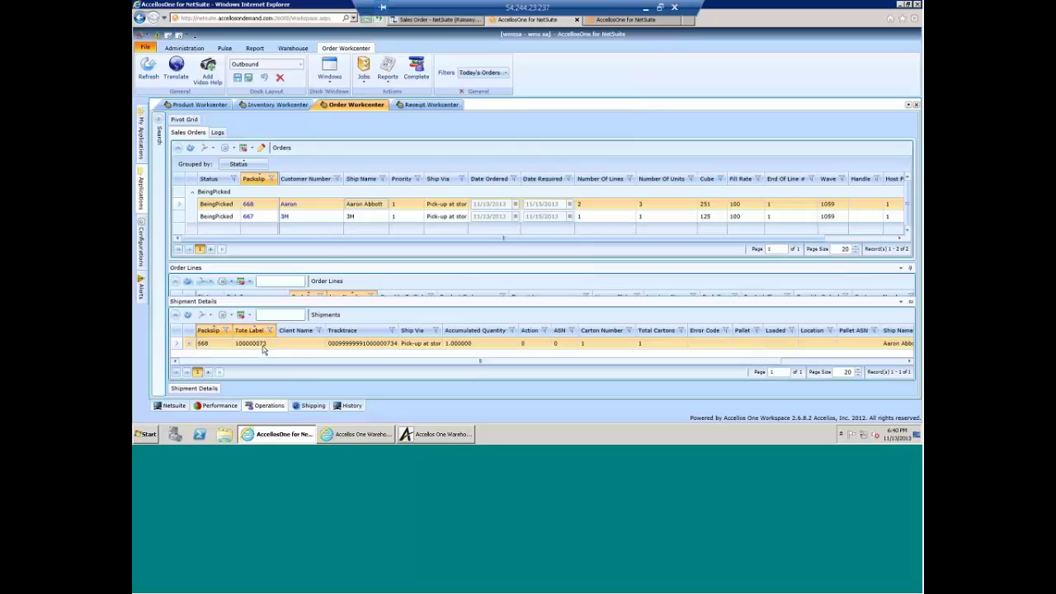
pyautogui.click(345, 218)
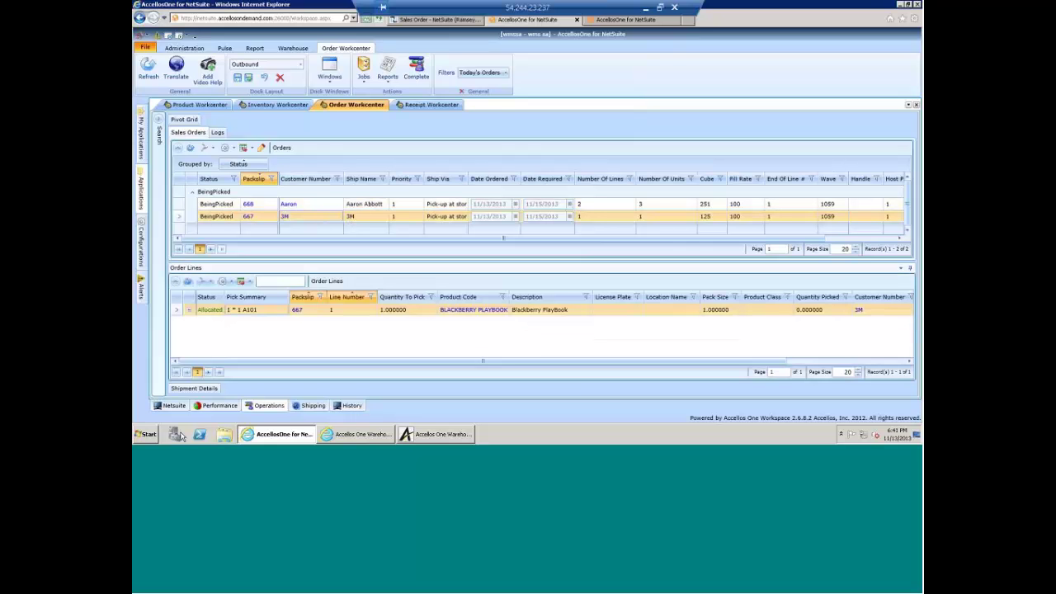
pyautogui.click(198, 388)
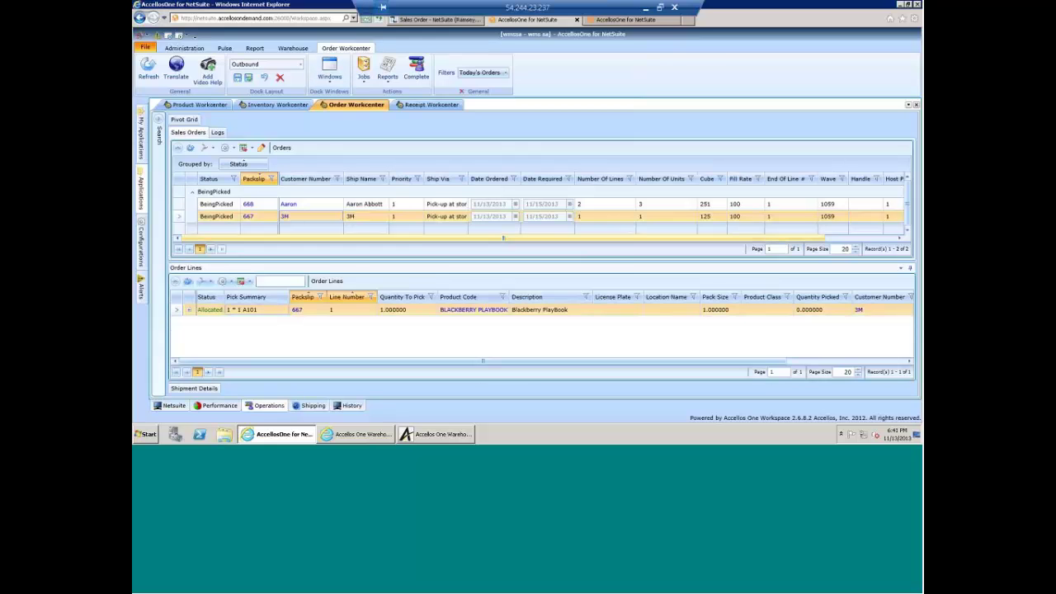
# Pack one PlayBook into carton 100000074 and answer No to assembling another wave.
pyautogui.hotkey('alt', 'Tab')
pyautogui.write('1')
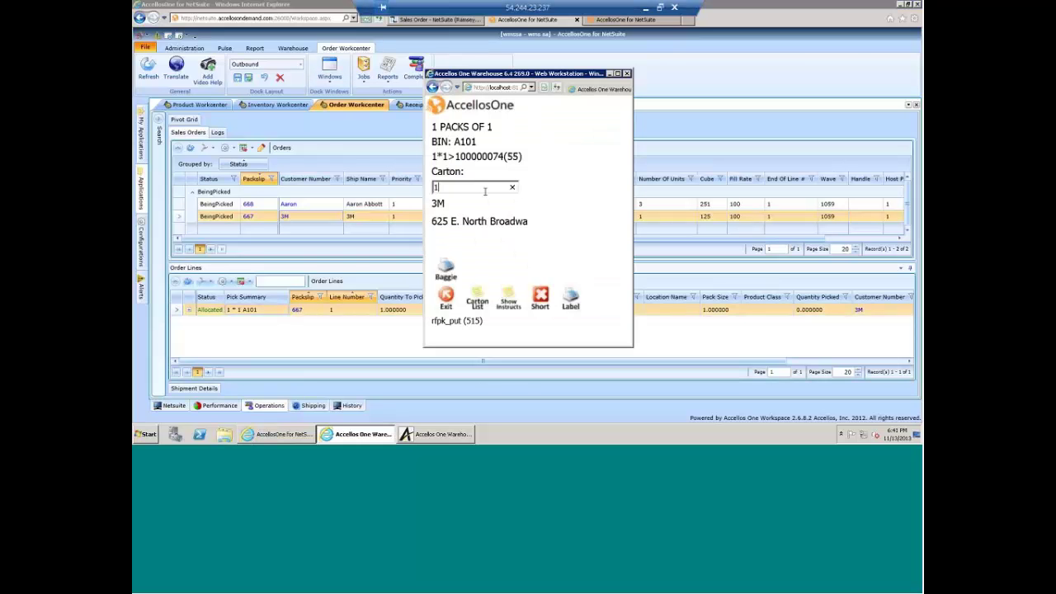
pyautogui.write('000')
pyautogui.write('0')
pyautogui.write('00')
pyautogui.write('1')
pyautogui.press('Return')
pyautogui.write('100000074')
pyautogui.press('Return')
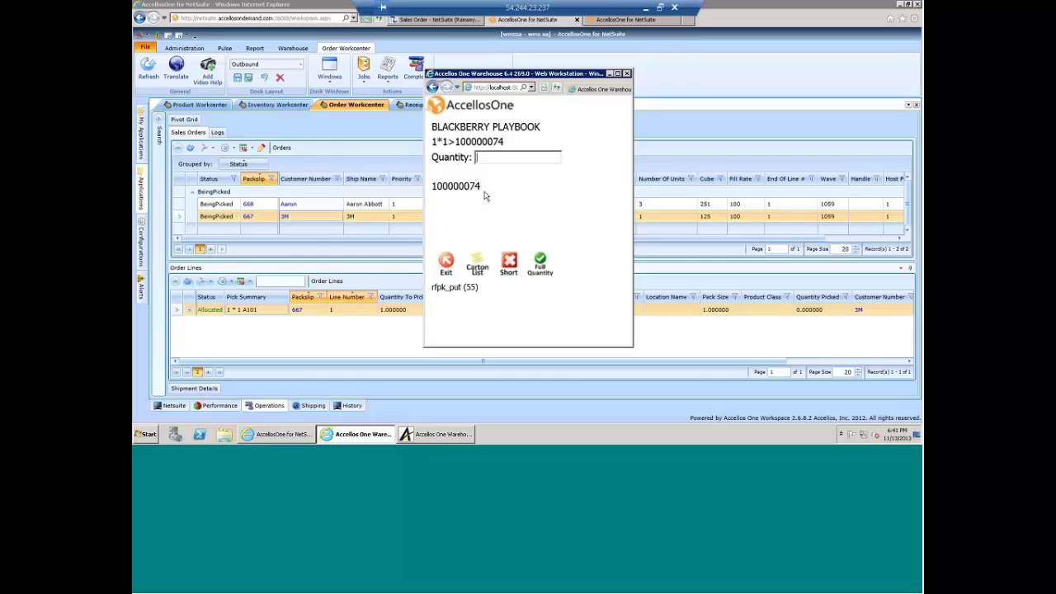
pyautogui.write('1')
pyautogui.press('Return')
pyautogui.click(509, 277)
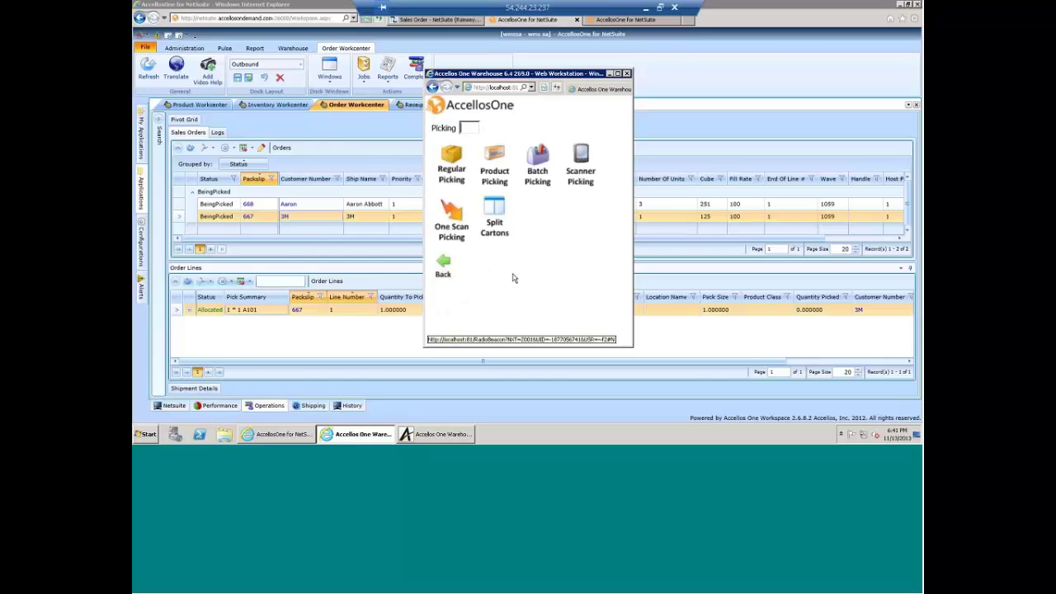
pyautogui.click(712, 119)
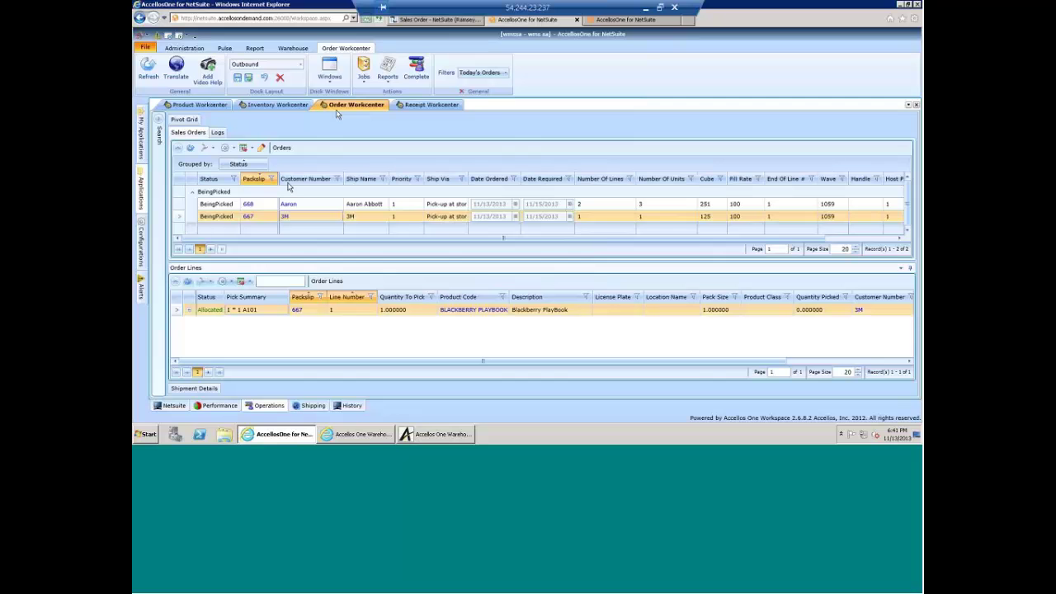
# Refresh orders, pin Shipment Details to inspect shipment 668, then bring the RF workstation forward.
pyautogui.click(190, 149)
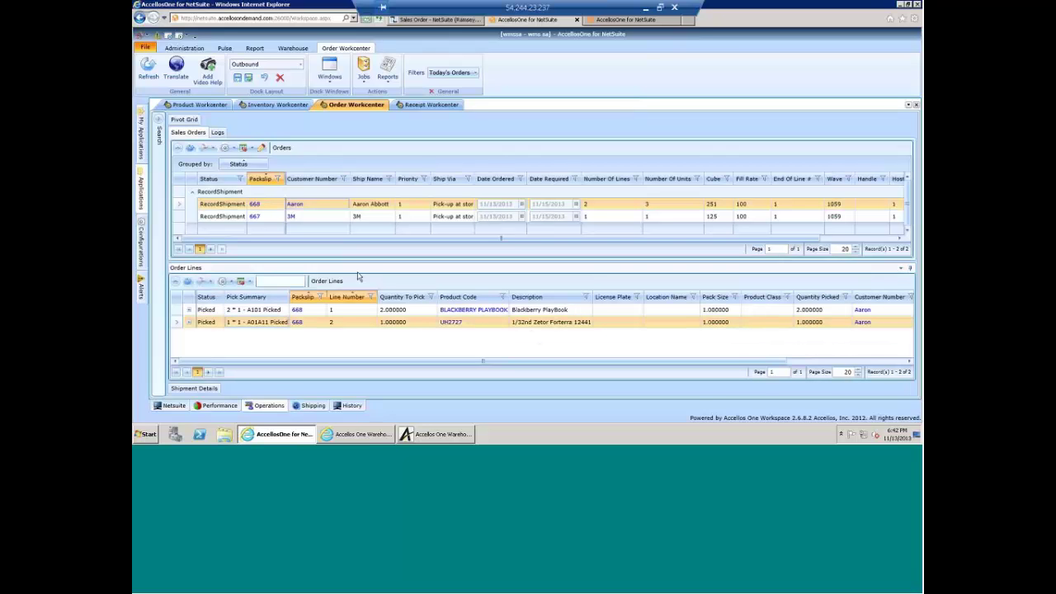
pyautogui.click(195, 389)
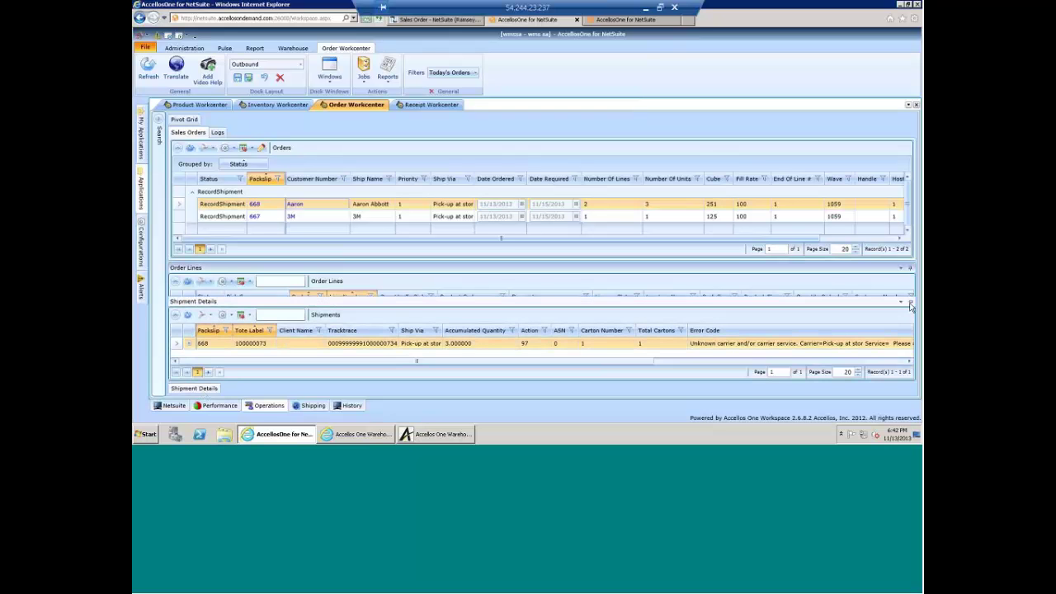
pyautogui.click(217, 389)
pyautogui.click(910, 302)
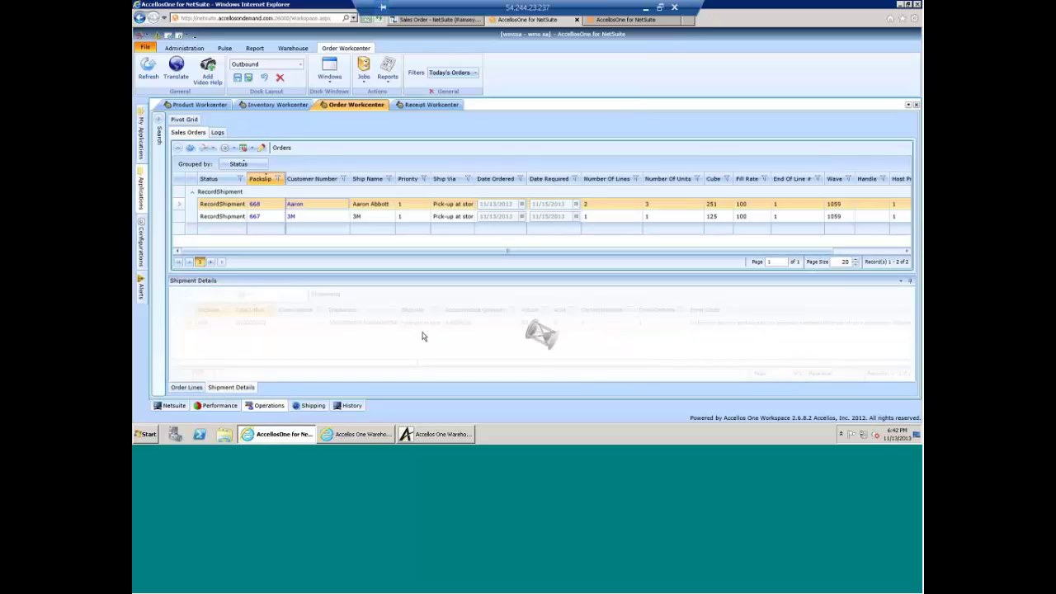
pyautogui.click(192, 324)
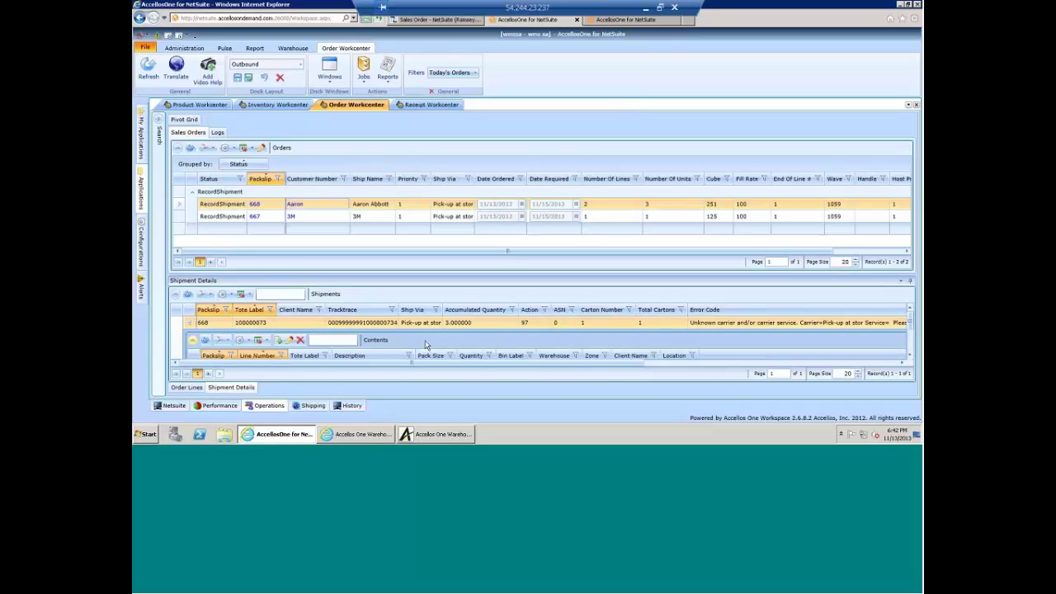
pyautogui.scroll(-2, 376, 347)
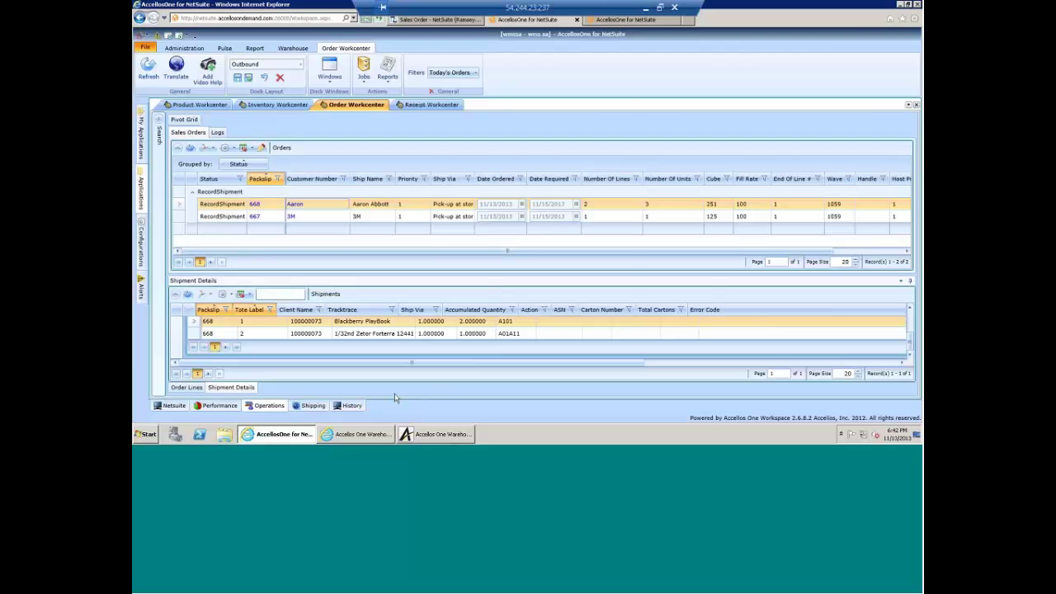
pyautogui.click(363, 436)
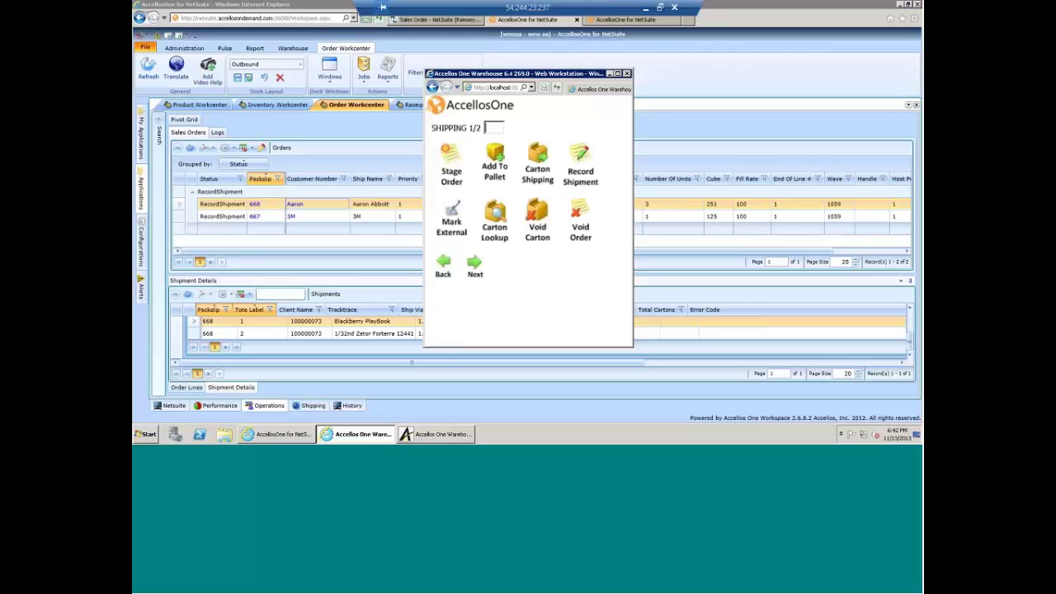
# Record weight 5 for carton 100000073 via Carton Shipping > Manual Weight, then exit RF.
pyautogui.click(536, 169)
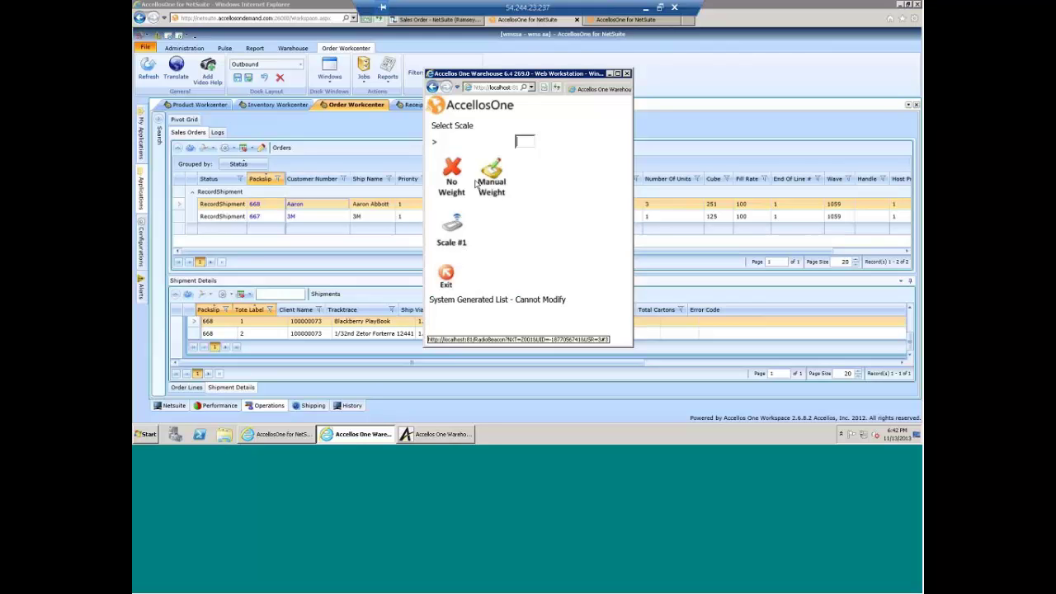
pyautogui.click(486, 178)
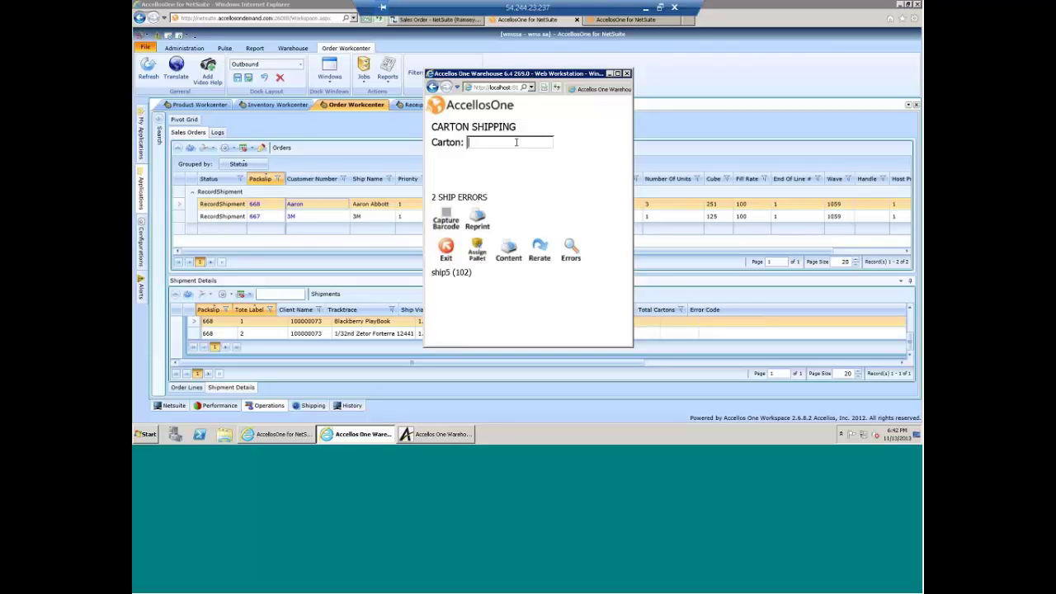
pyautogui.write('100000073')
pyautogui.press('Return')
pyautogui.write('5')
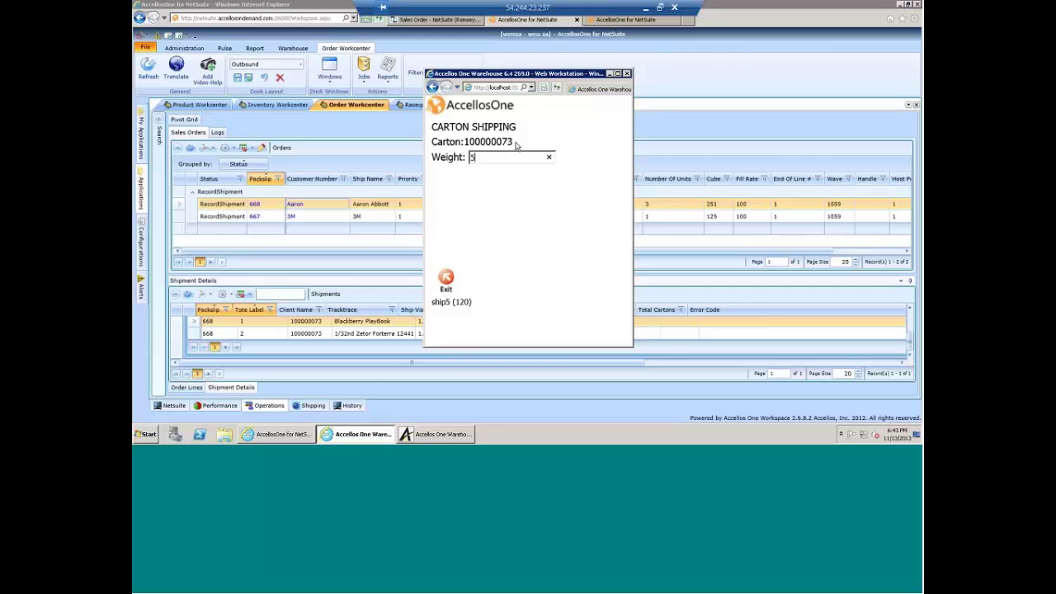
pyautogui.press('Return')
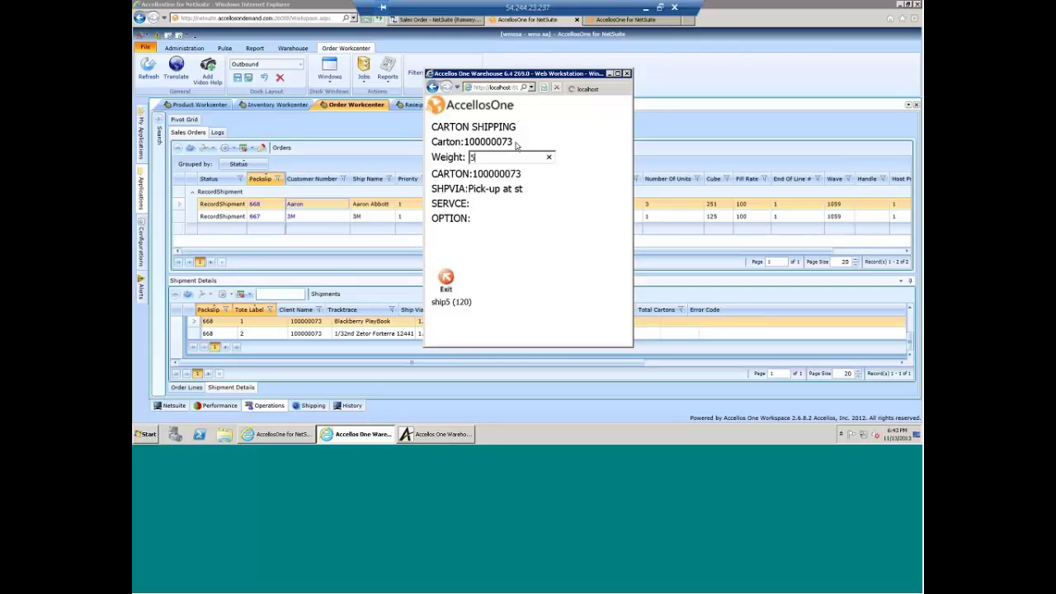
pyautogui.press('Return')
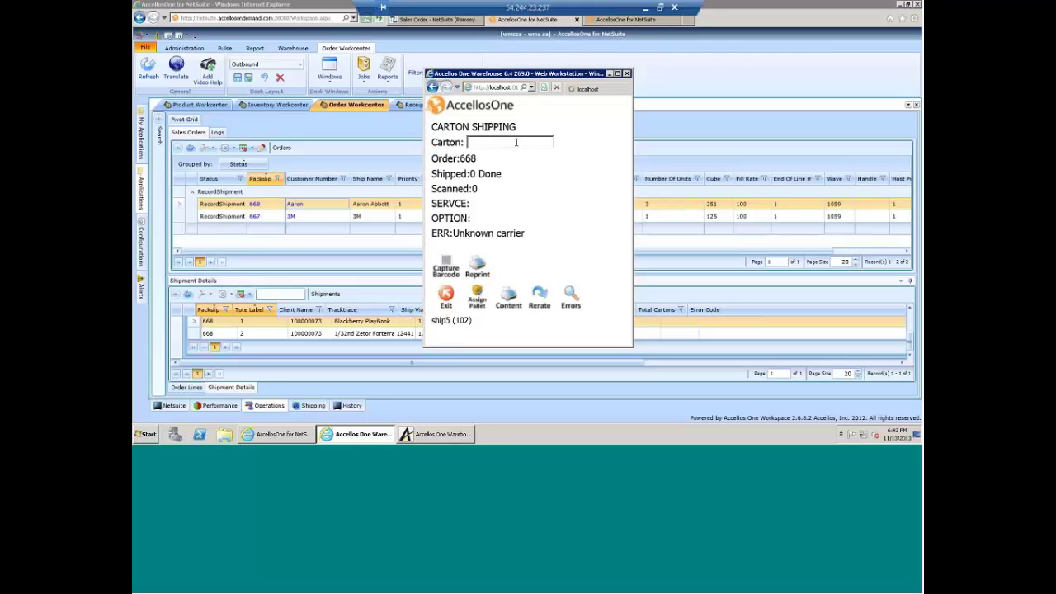
pyautogui.press('Return')
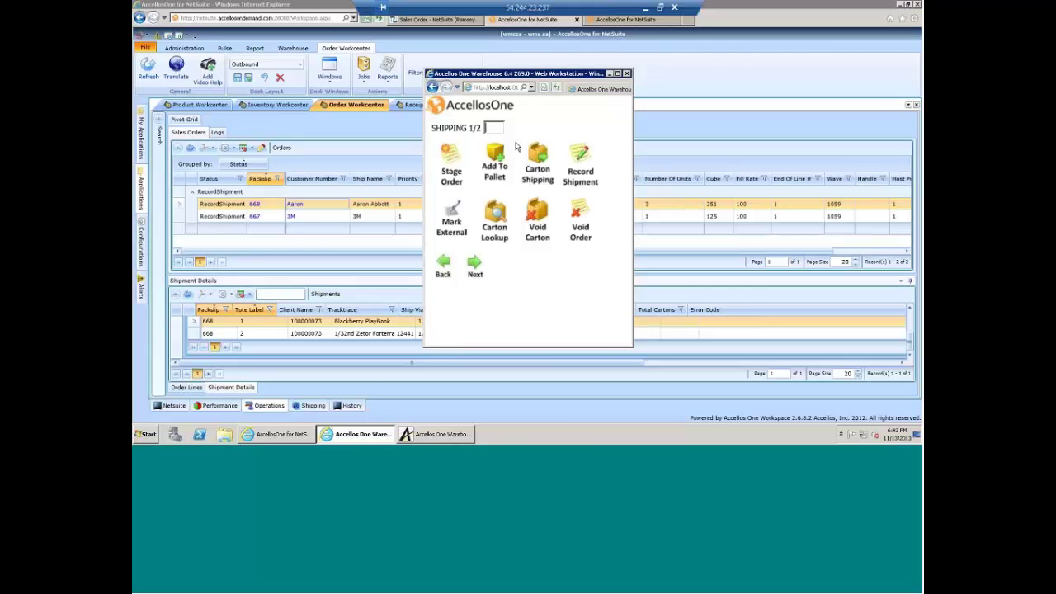
pyautogui.click(454, 268)
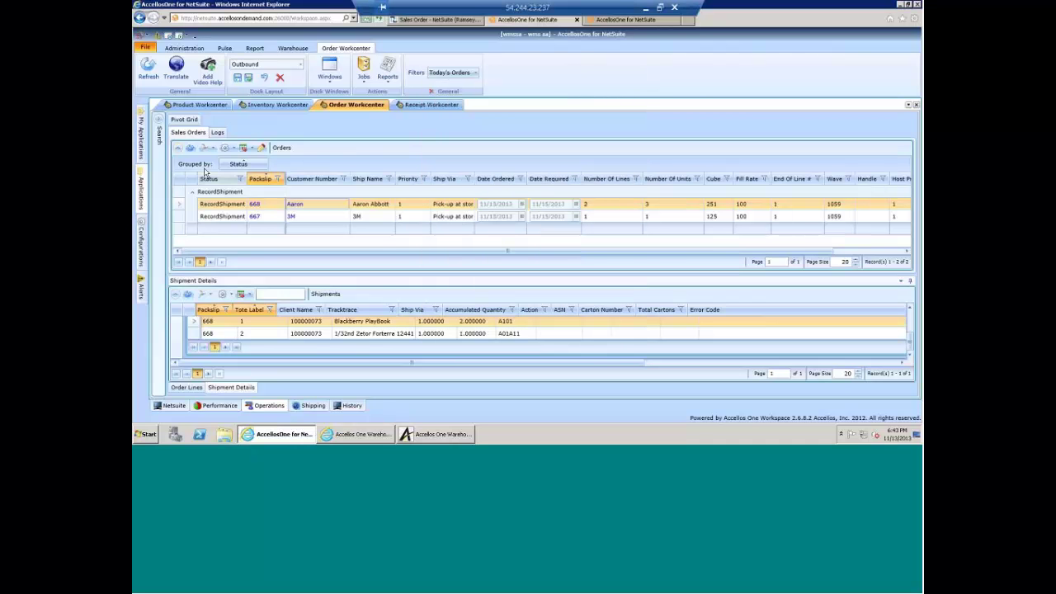
# Load the Shipments grid in the Shipment Workcenter, then go back to the Rating\Shipping tab.
pyautogui.click(312, 405)
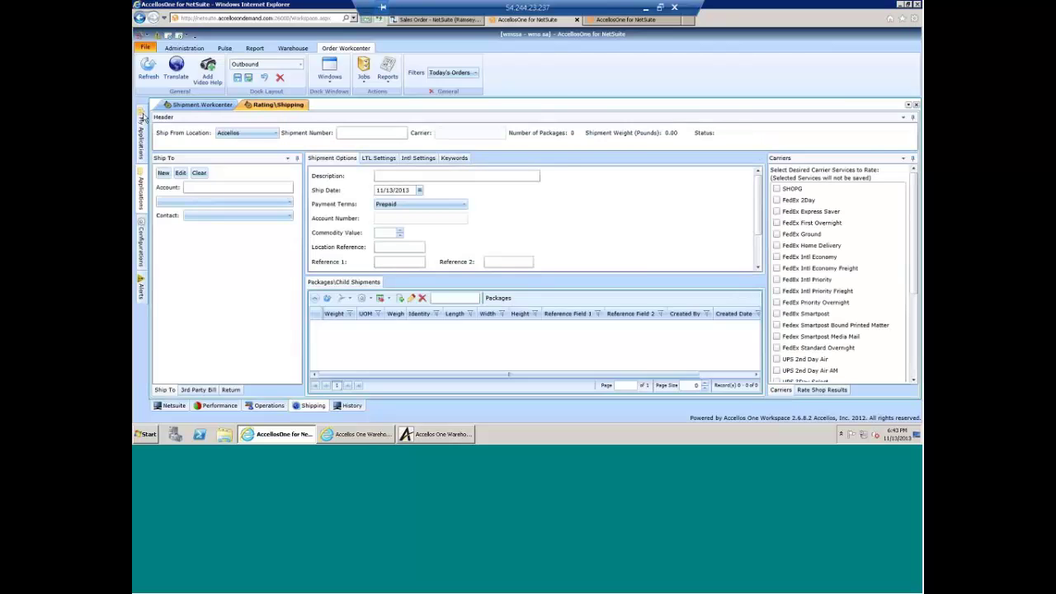
pyautogui.click(203, 106)
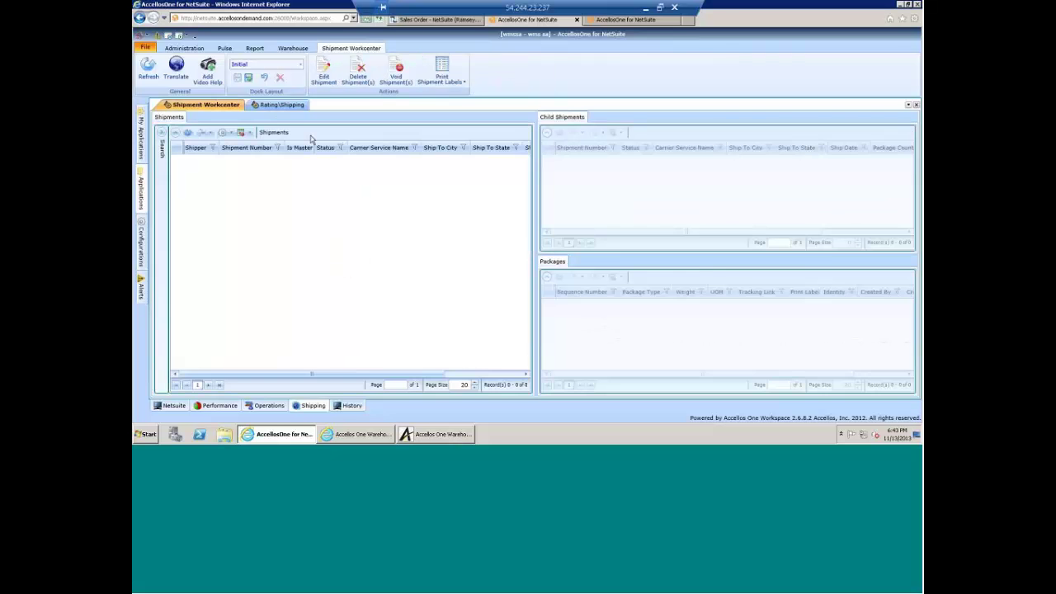
pyautogui.click(334, 160)
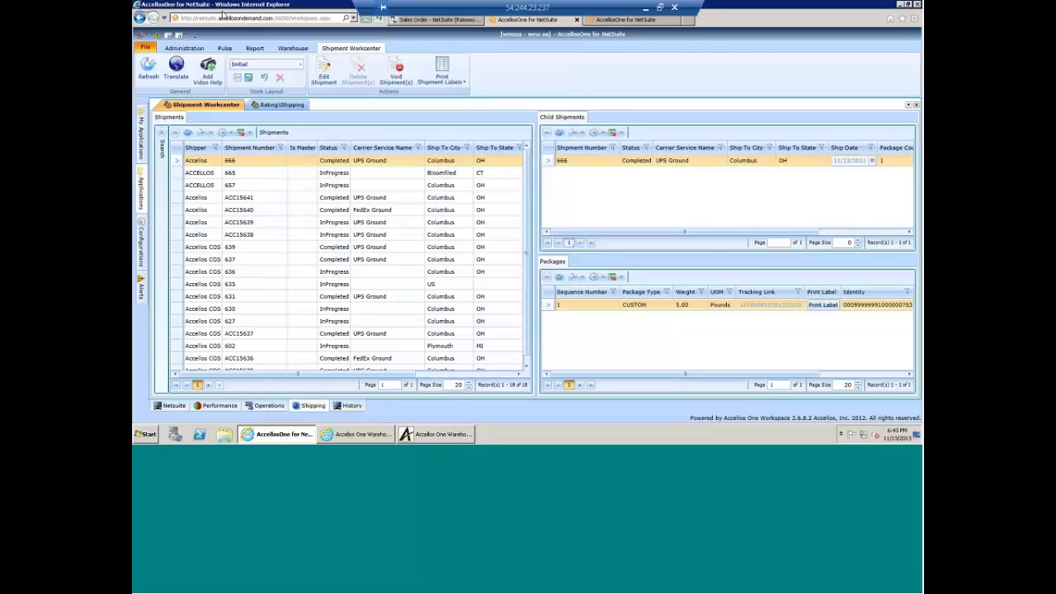
pyautogui.click(278, 104)
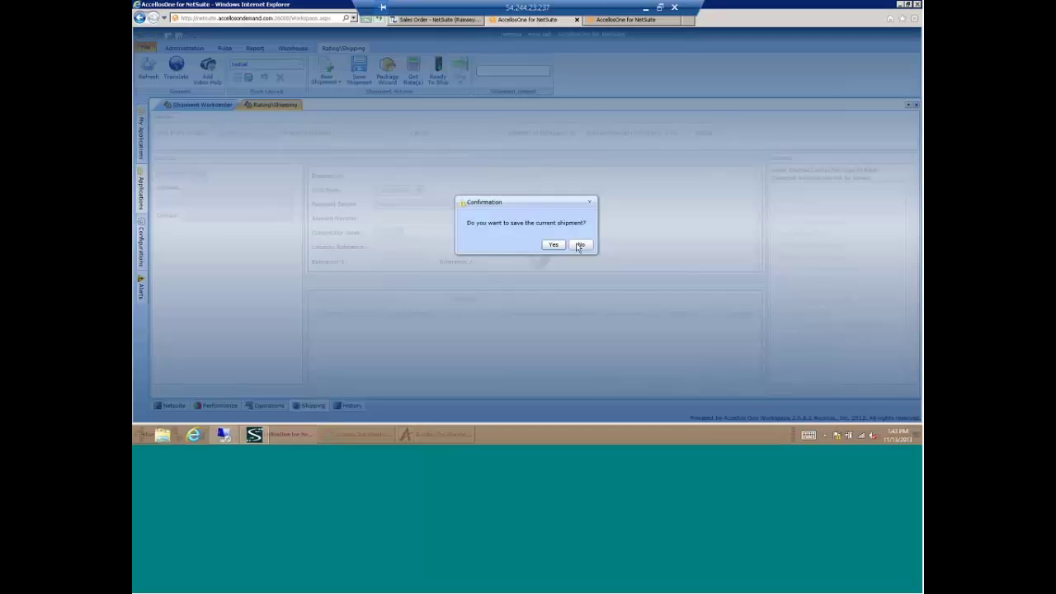
# Decline saving the current shipment so shipment 657 loads with its 5-pound package.
pyautogui.click(580, 245)
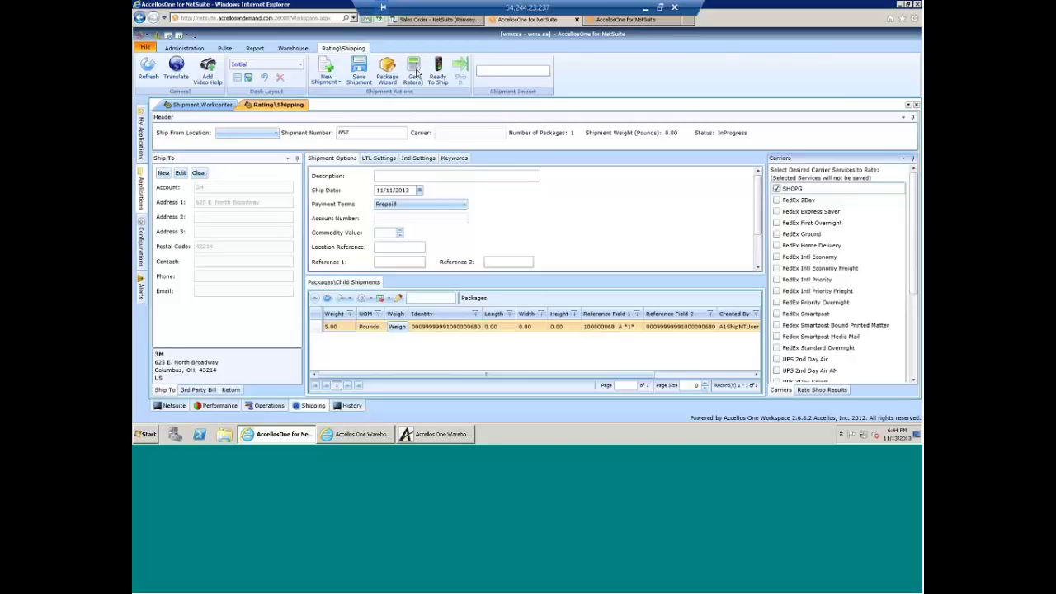
# Dismiss the missing-shipper alert and set Ship From Location to Accellos.
pyautogui.click(415, 73)
pyautogui.click(573, 248)
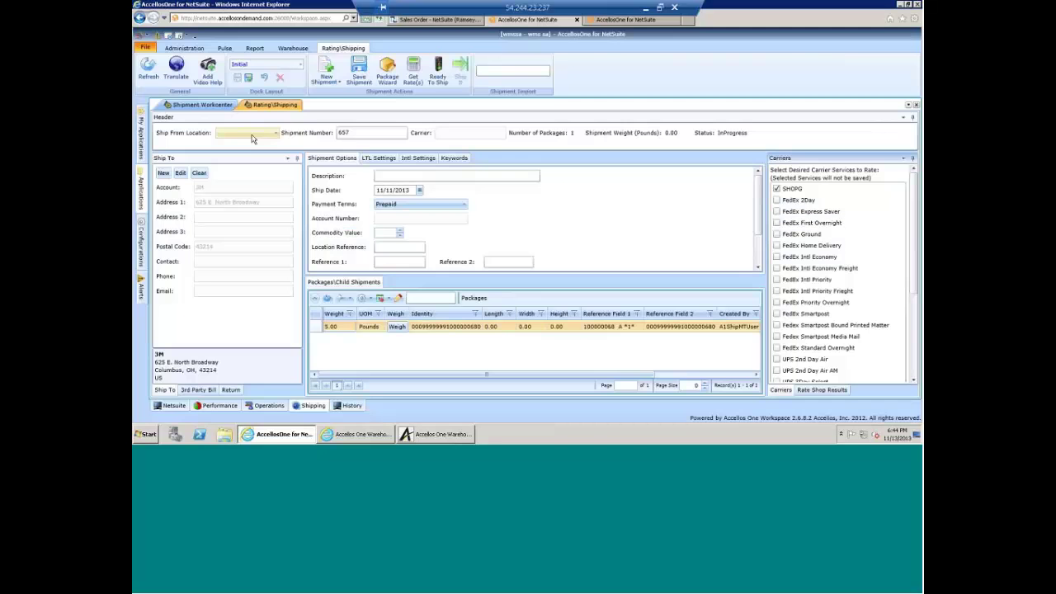
pyautogui.click(247, 133)
pyautogui.click(231, 145)
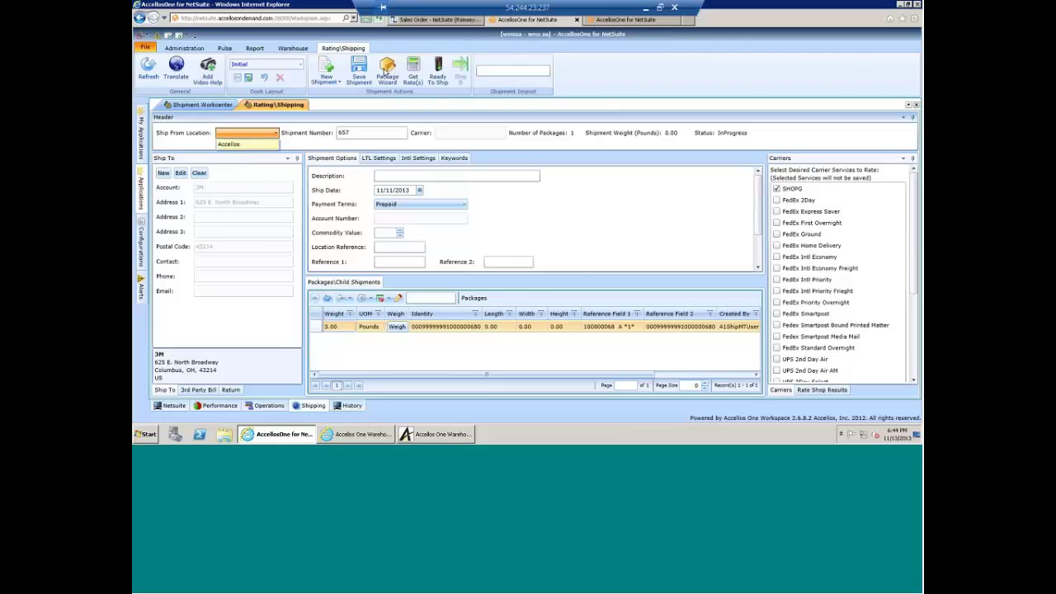
# Get rates for shipment 657 and select FedEx Ground at 9.75.
pyautogui.click(413, 73)
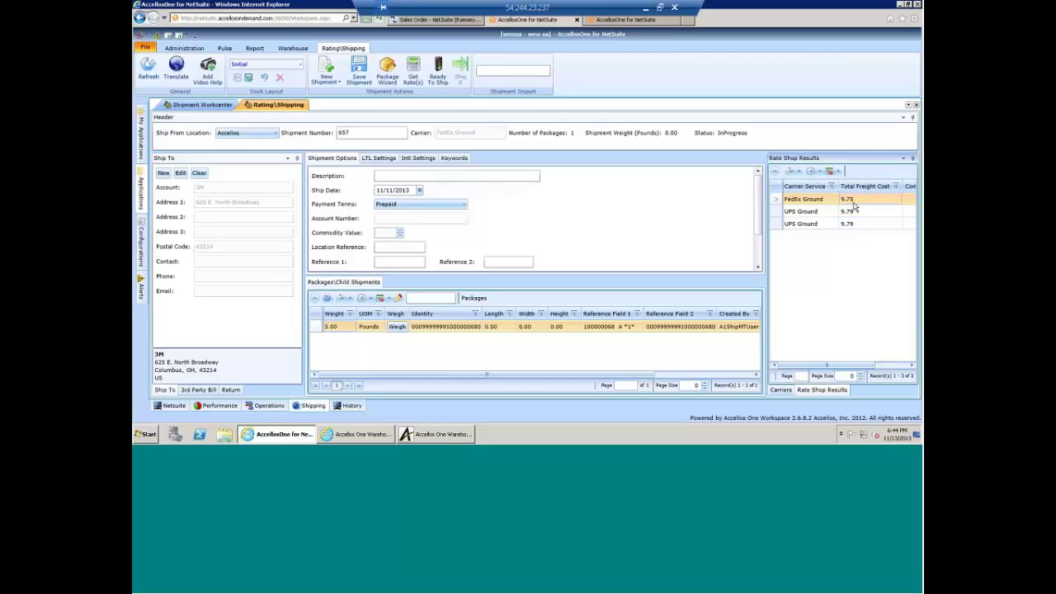
pyautogui.click(855, 212)
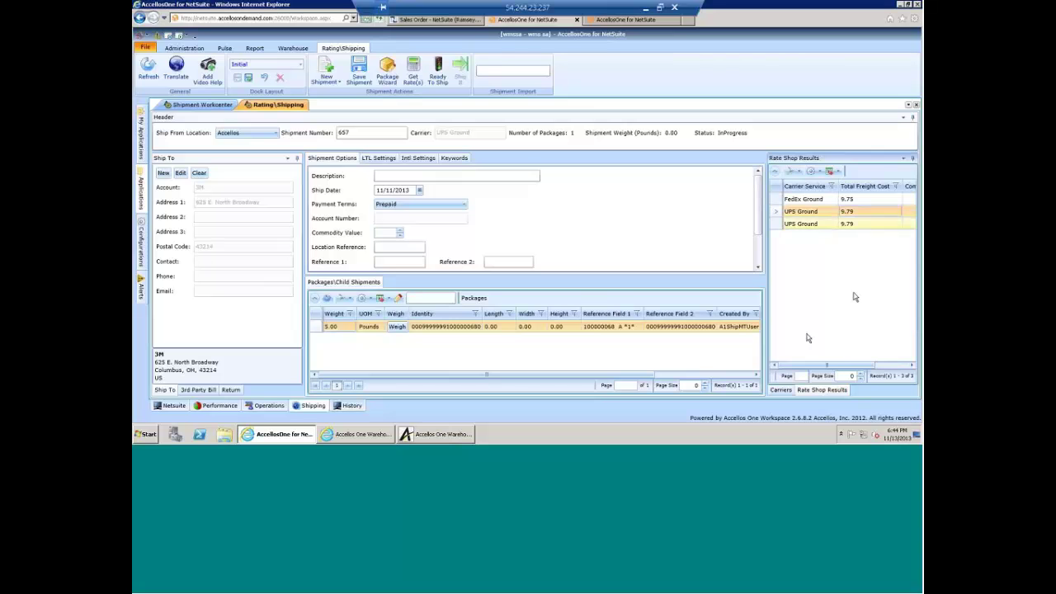
pyautogui.moveTo(825, 367); pyautogui.dragTo(800, 369)
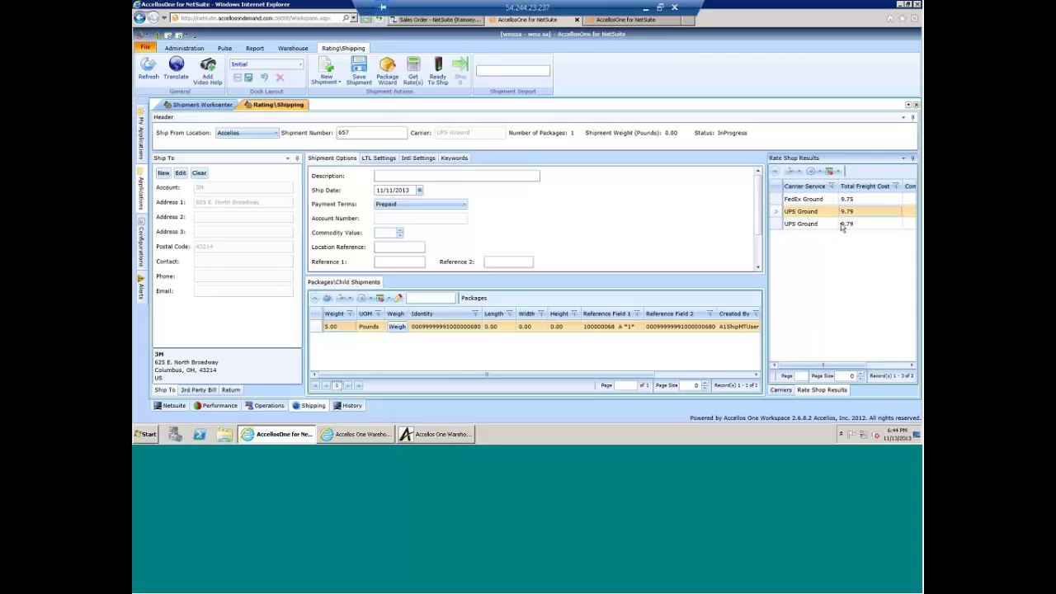
pyautogui.click(827, 202)
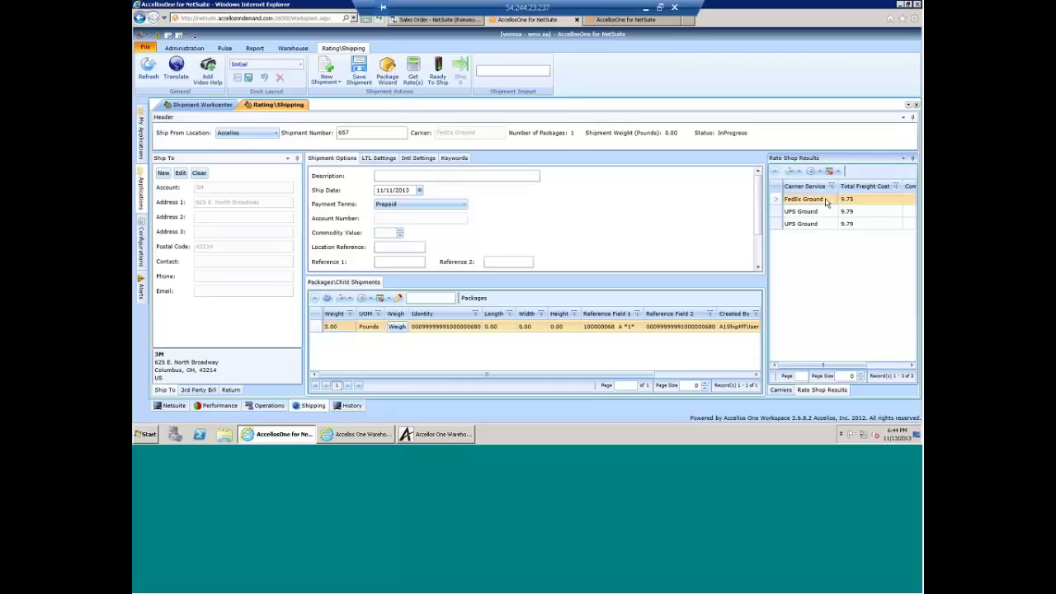
# Mark shipment 657 Ready To Ship and ship it.
pyautogui.click(438, 71)
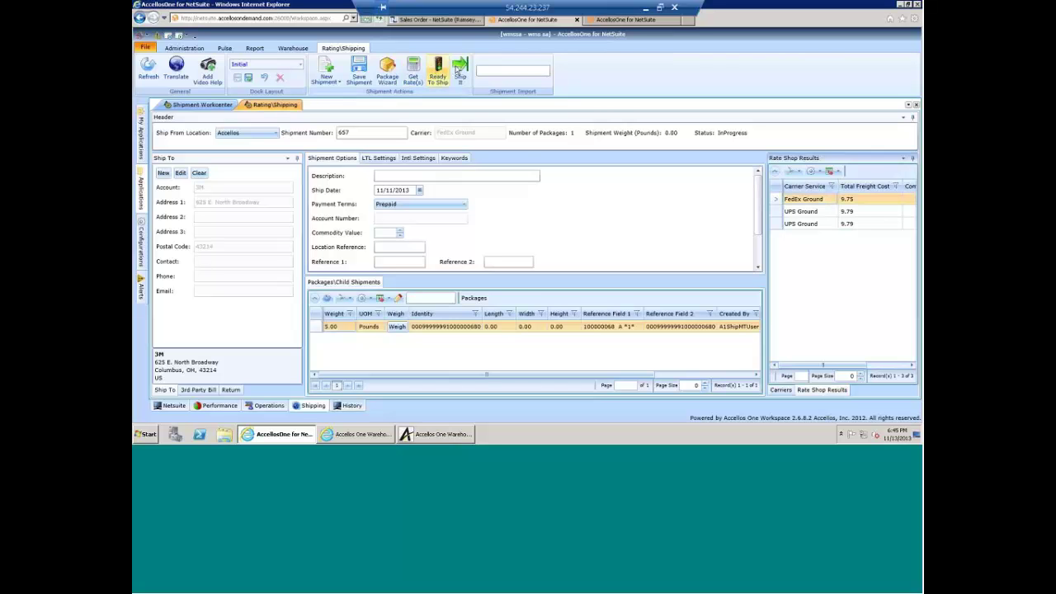
pyautogui.click(458, 70)
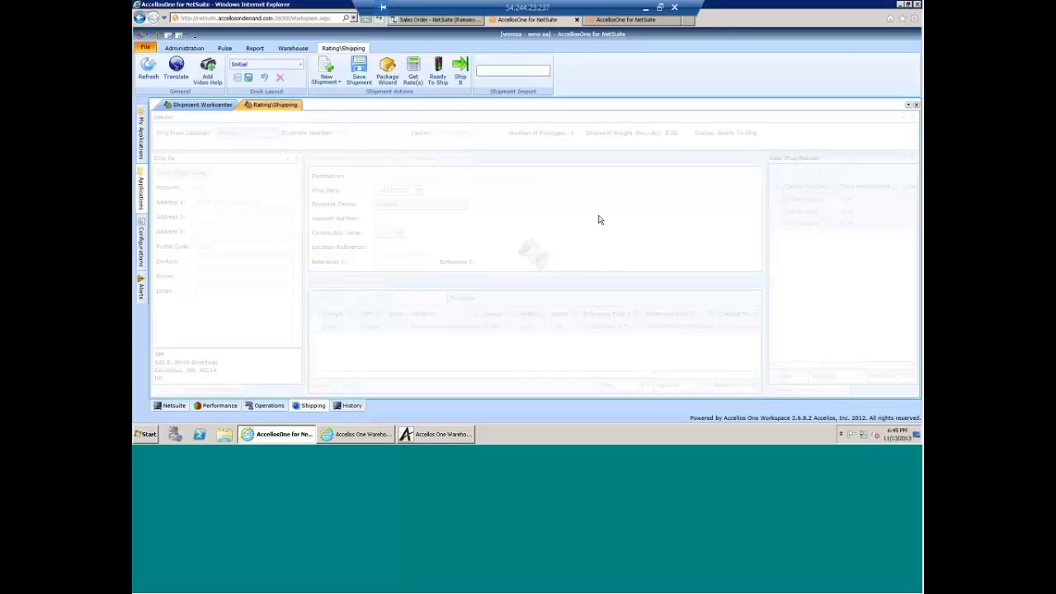
pyautogui.click(352, 406)
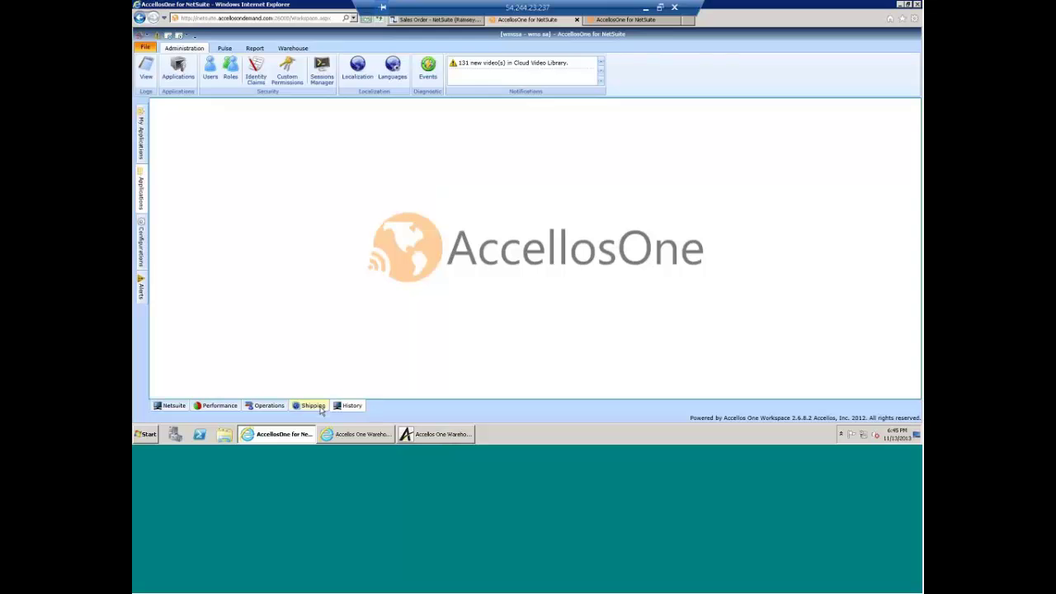
# Select the Warehouse application and expand its Workcenters.
pyautogui.click(139, 180)
pyautogui.click(253, 389)
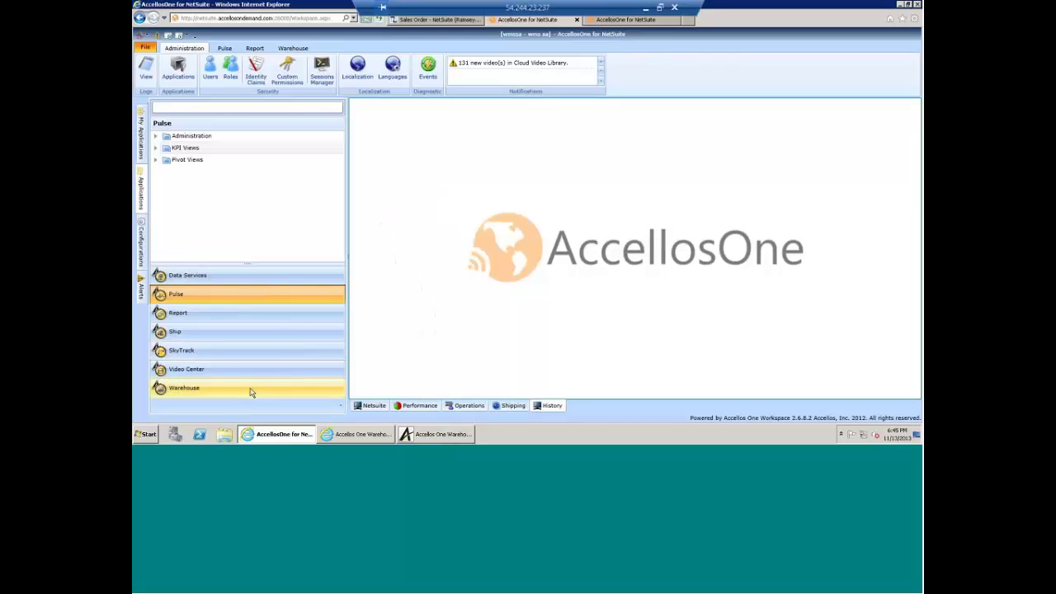
pyautogui.click(295, 162)
pyautogui.scroll(-1, 278, 177)
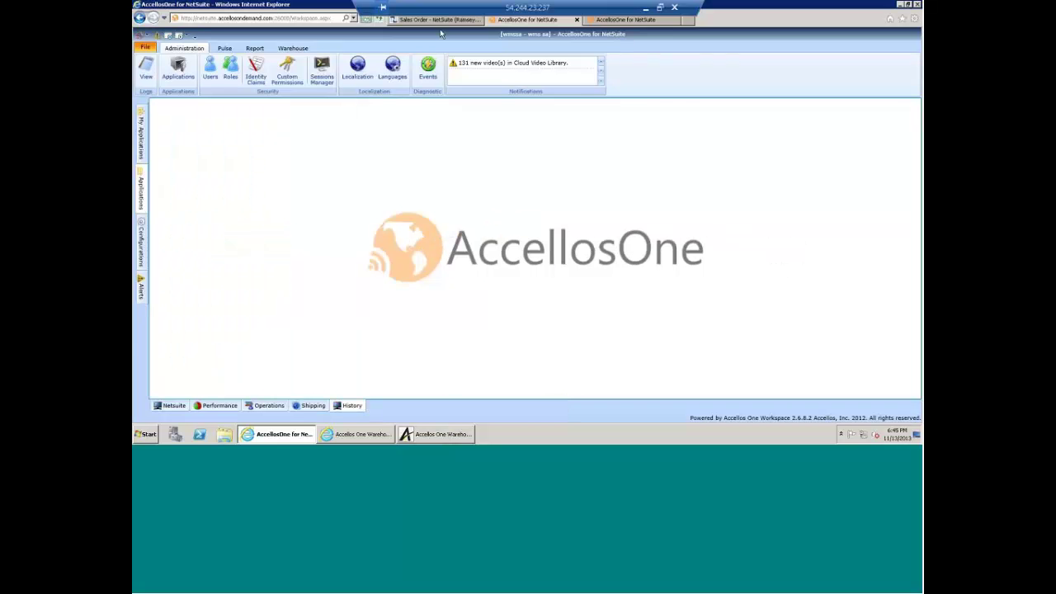
# In NetSuite, open a recent sales order and view sales order 667's Related Records.
pyautogui.click(436, 19)
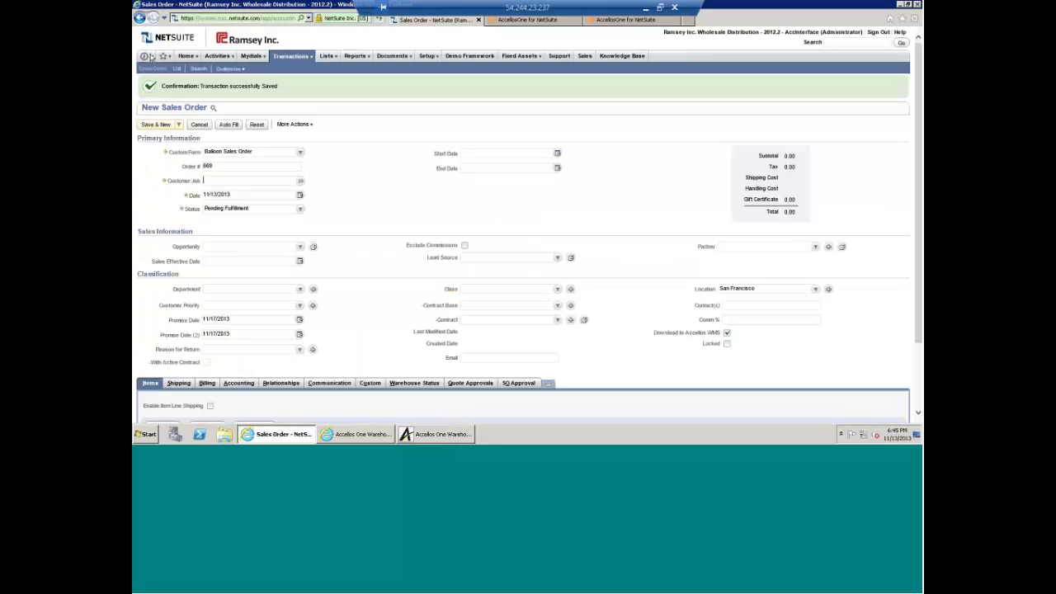
pyautogui.moveTo(147, 58)
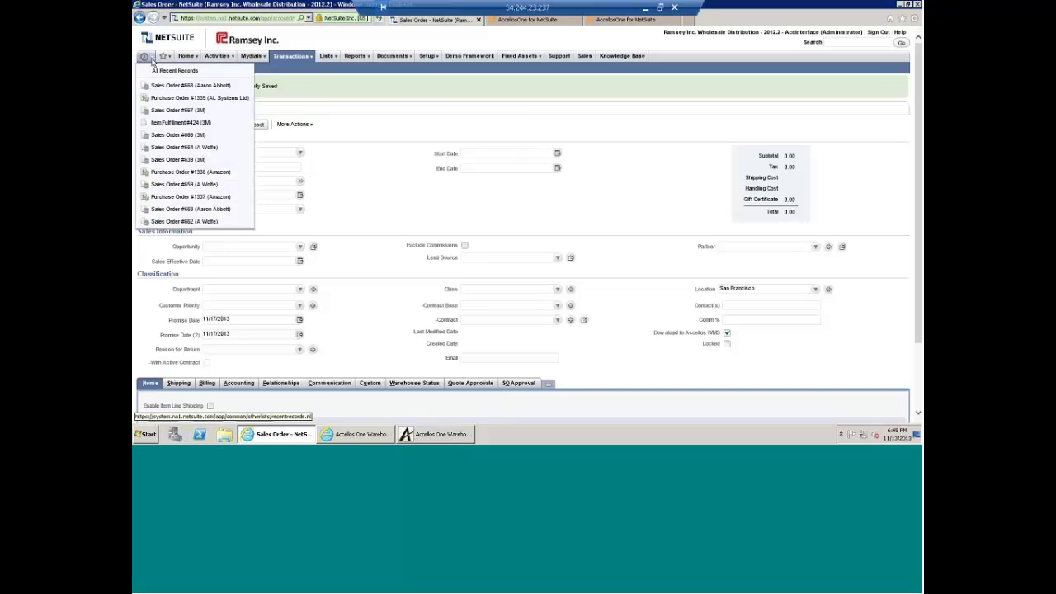
pyautogui.click(175, 86)
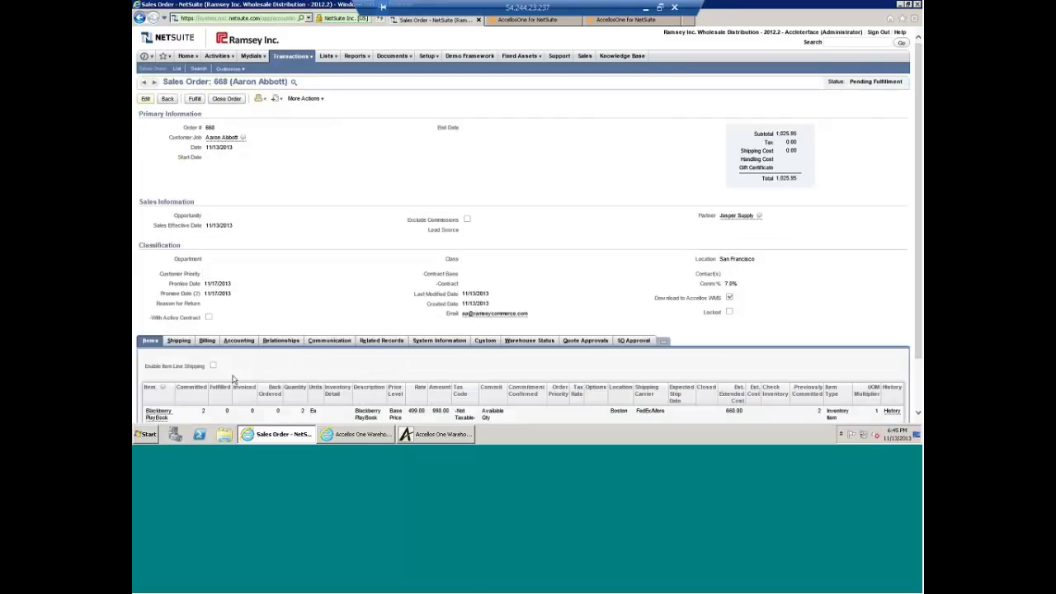
pyautogui.scroll(-1, 409, 131)
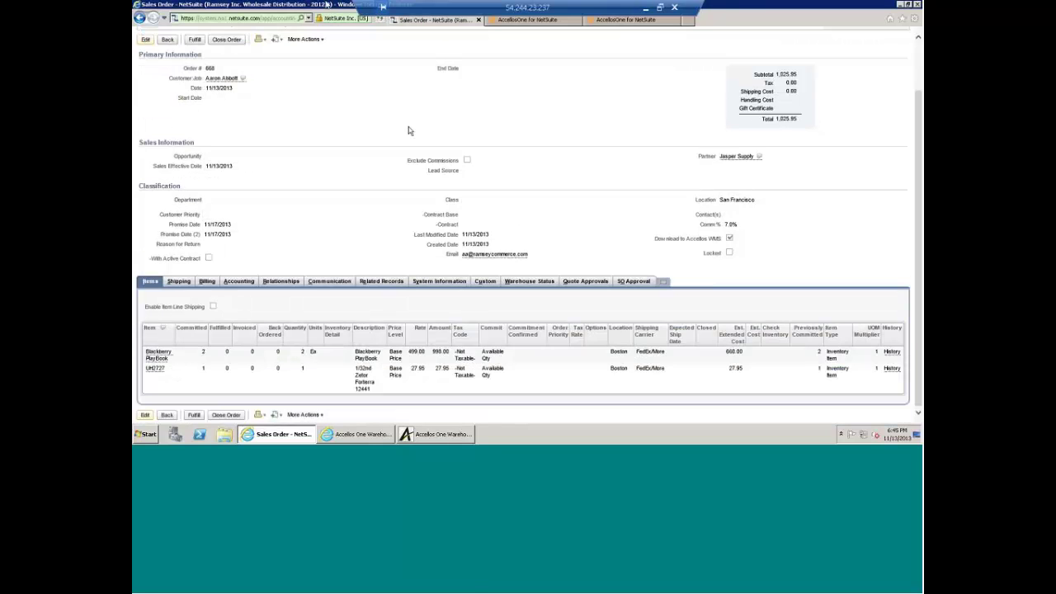
pyautogui.scroll(1, 408, 131)
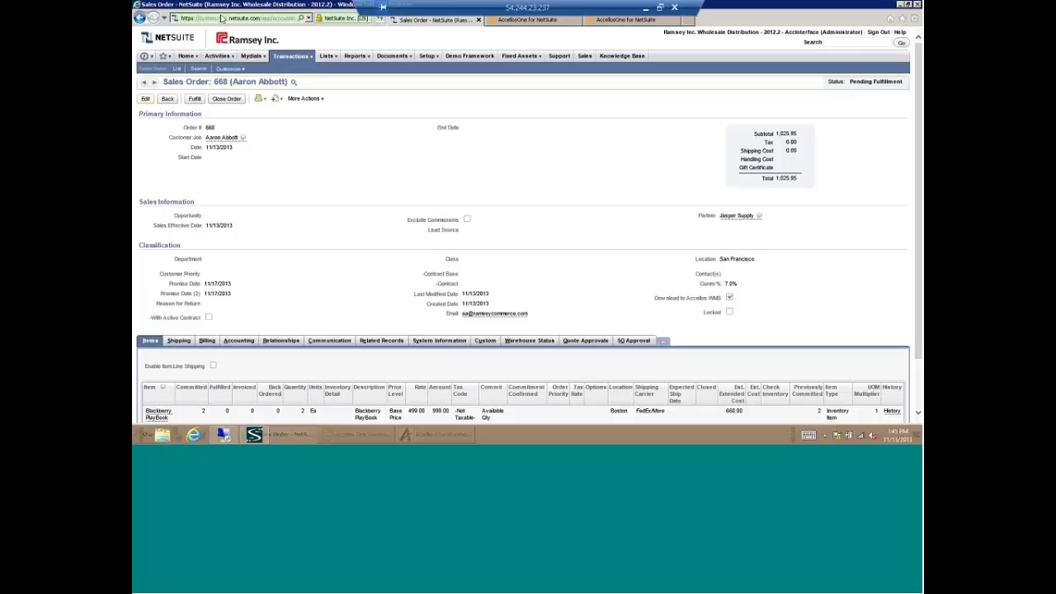
pyautogui.click(377, 343)
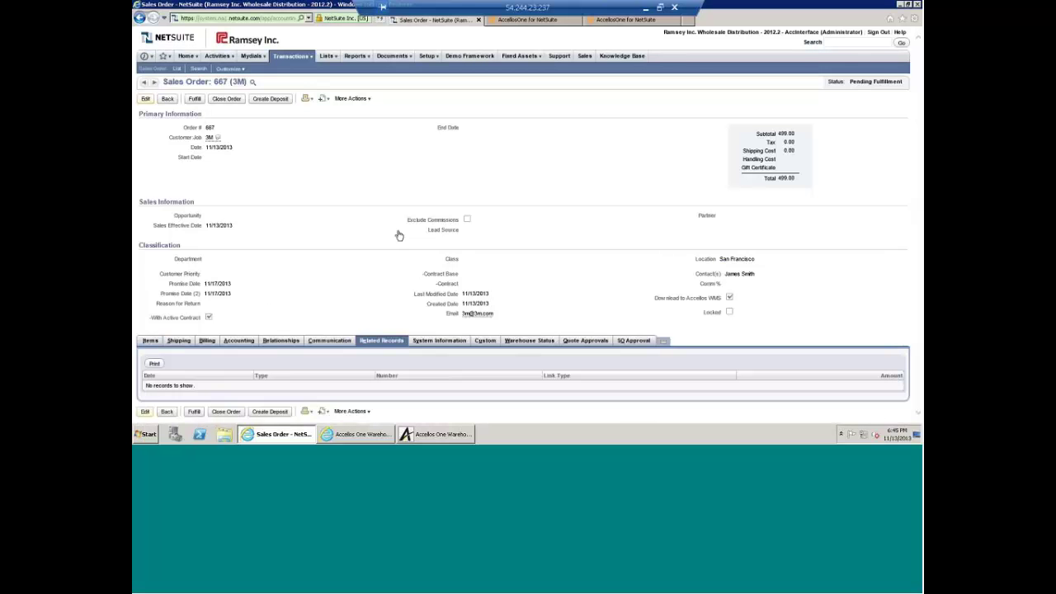
# Open sales order 666 from Recent Records and show its Related Records with item fulfillment 424.
pyautogui.click(151, 59)
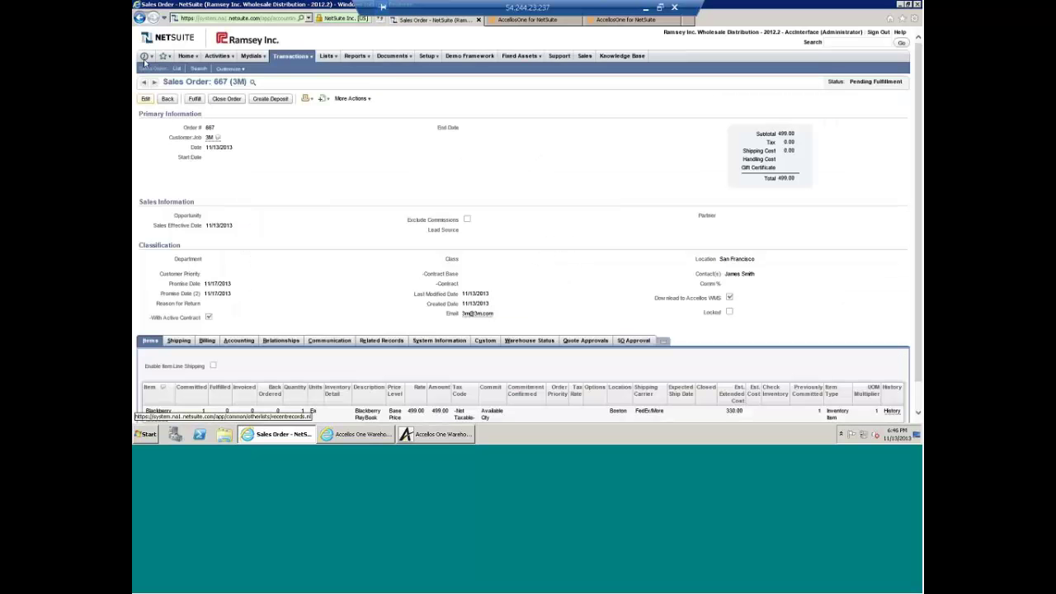
pyautogui.moveTo(150, 59)
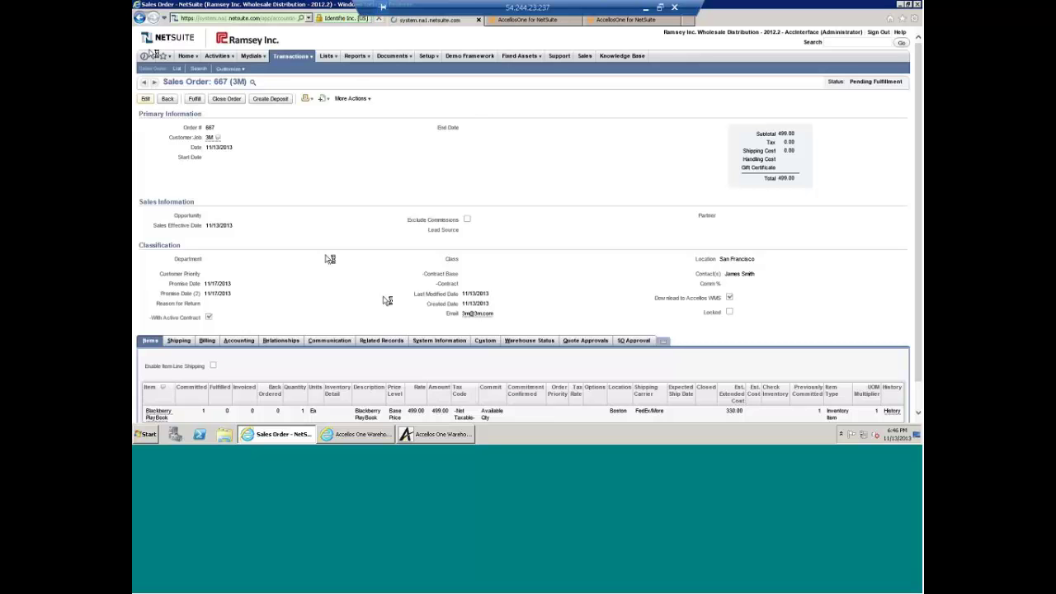
pyautogui.click(374, 341)
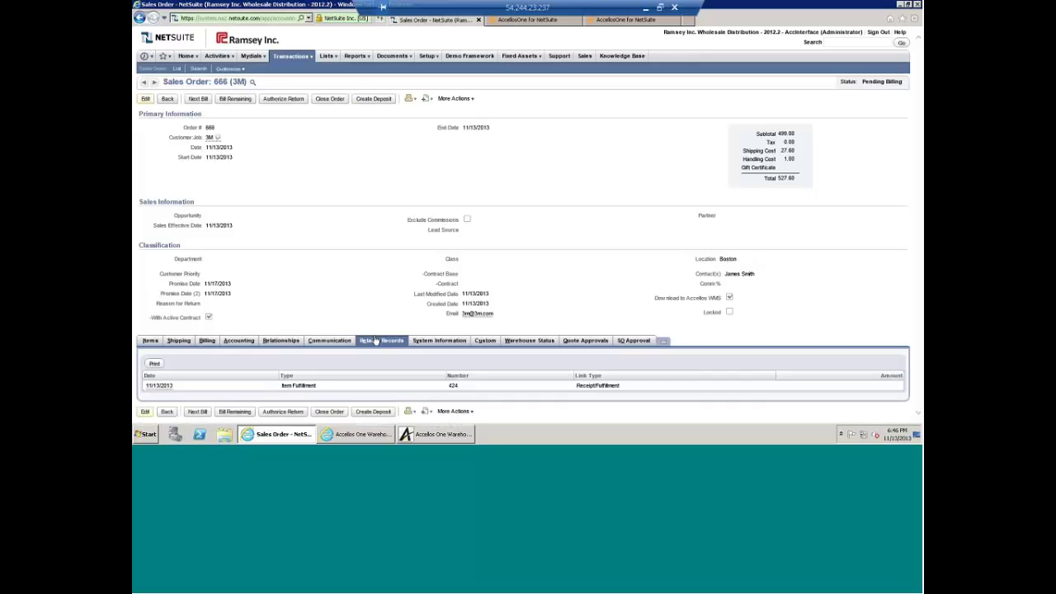
# Review item fulfillment 424 (UPS Ground, 27.60 shipping) and its Workflow subtab, then return to AccellosOne.
pyautogui.click(163, 386)
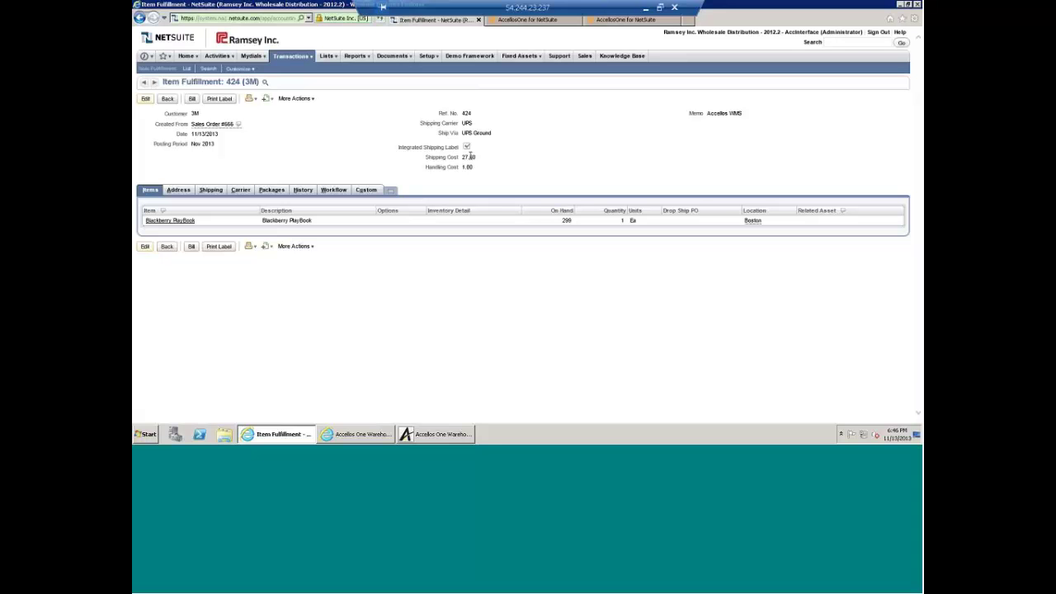
pyautogui.click(350, 193)
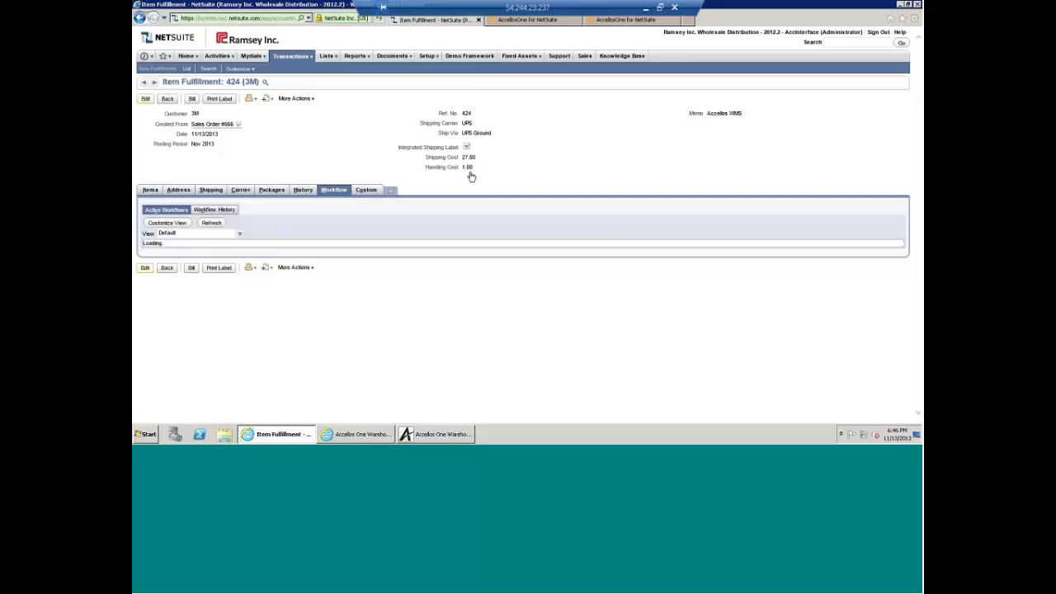
pyautogui.click(548, 24)
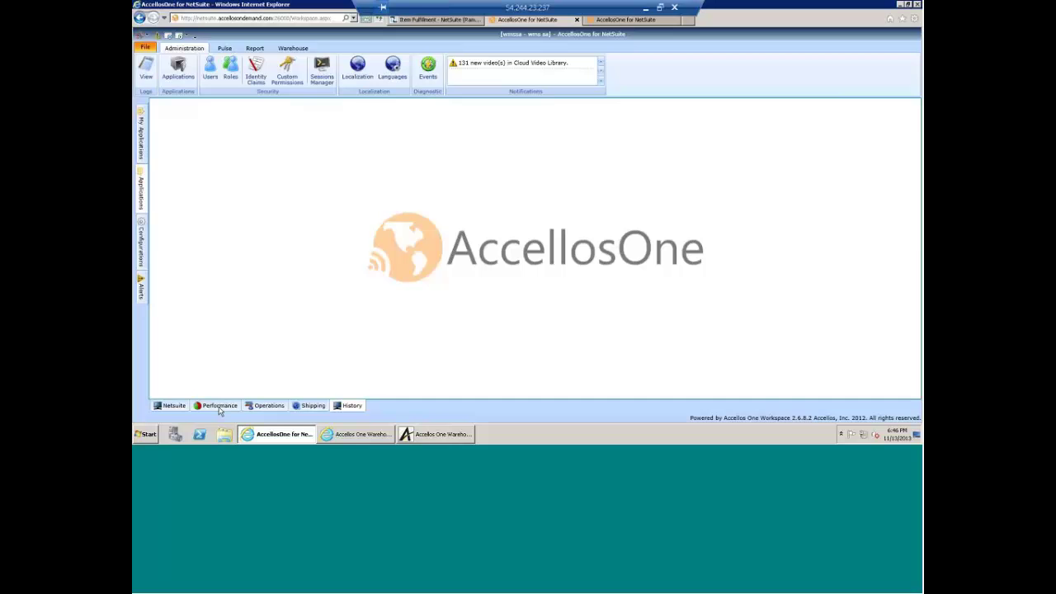
# View Performance and the Order Workcenter's outbound orders and Jobs menu, then open the Receipt Workcenter.
pyautogui.click(220, 408)
pyautogui.click(266, 406)
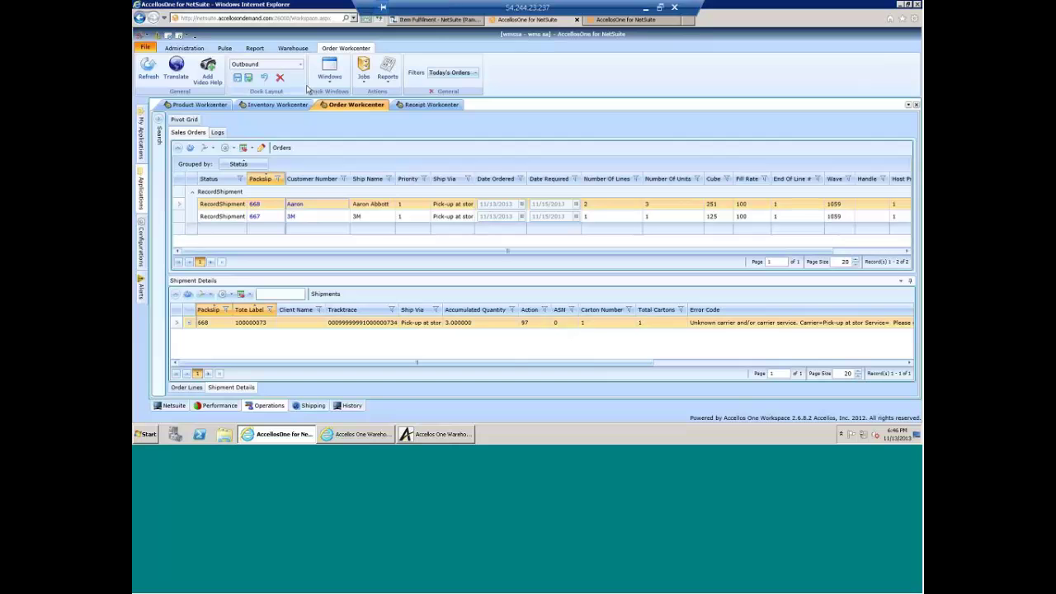
pyautogui.click(363, 68)
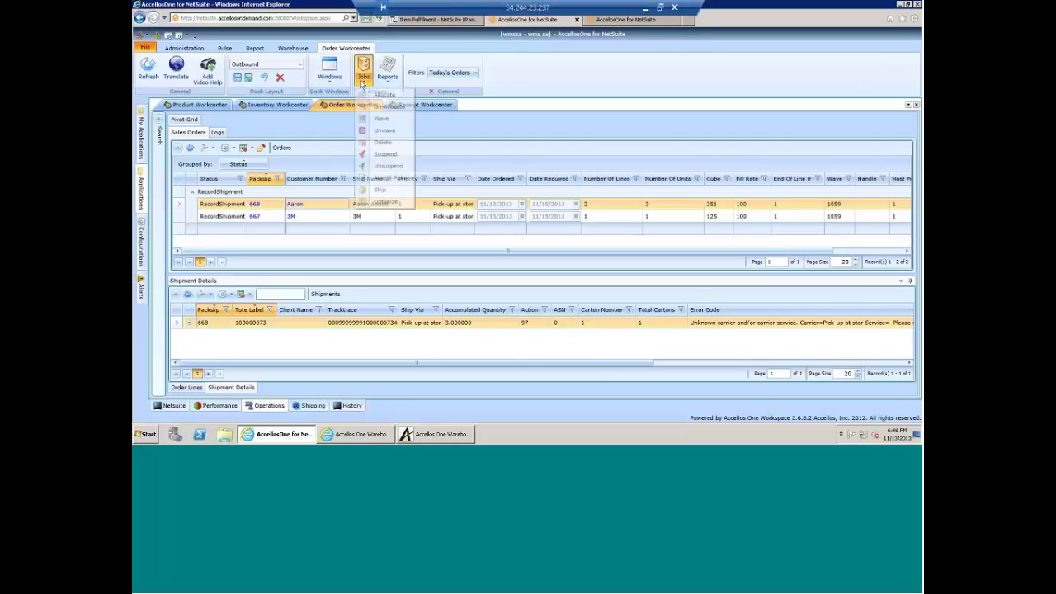
pyautogui.click(560, 115)
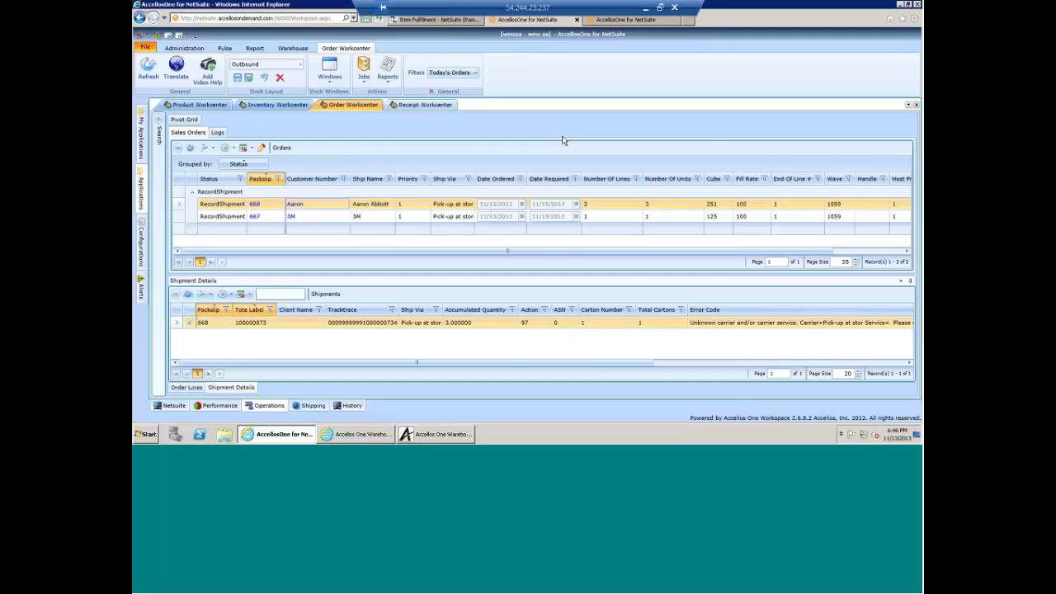
pyautogui.click(445, 105)
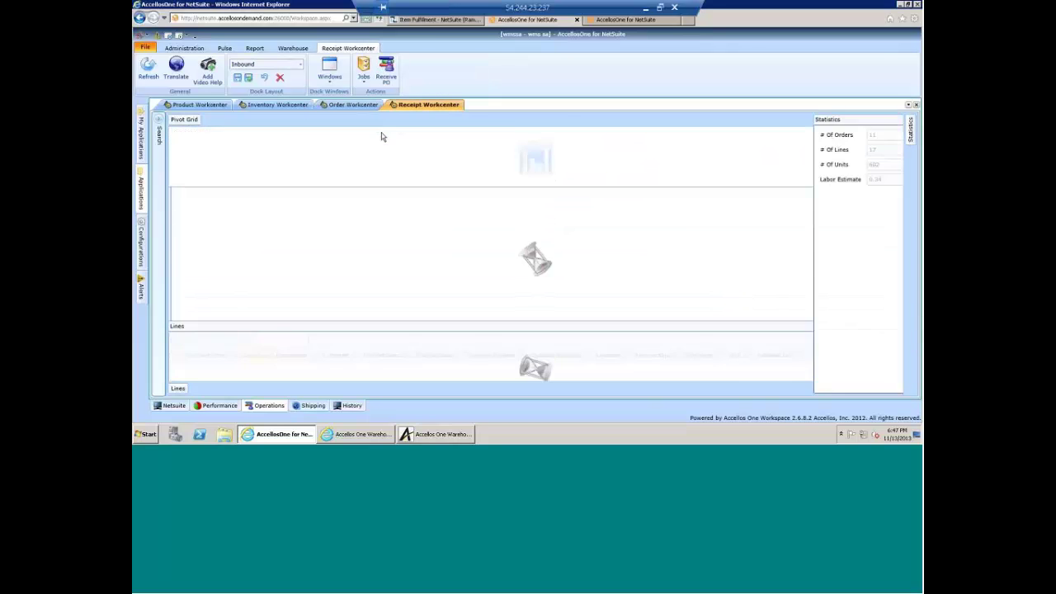
# Bring the RF Web Workstation forward, look at Receiving, then open the Cycle Count menu.
pyautogui.click(351, 437)
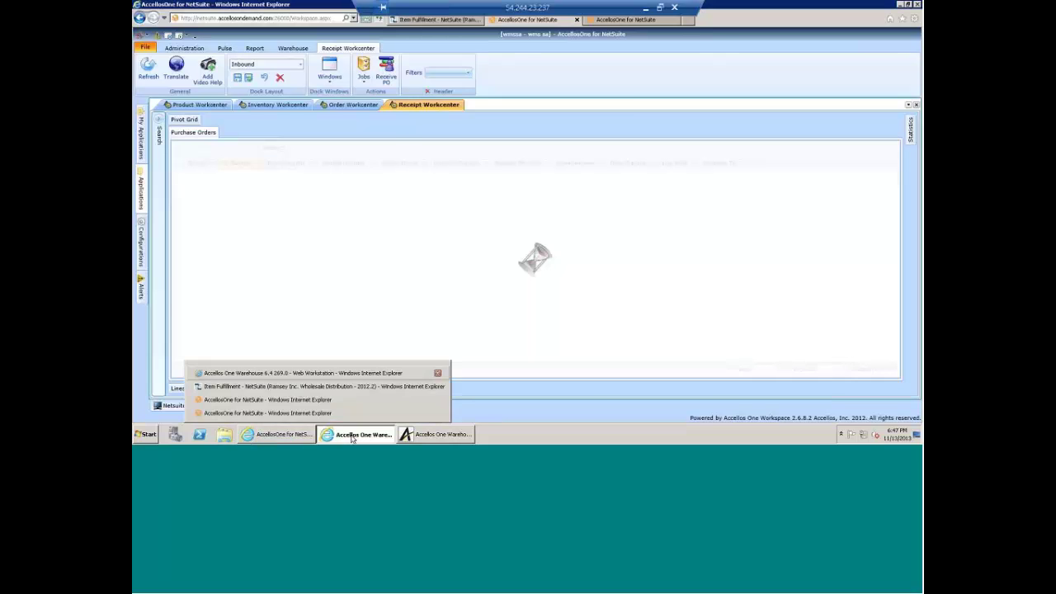
pyautogui.click(301, 373)
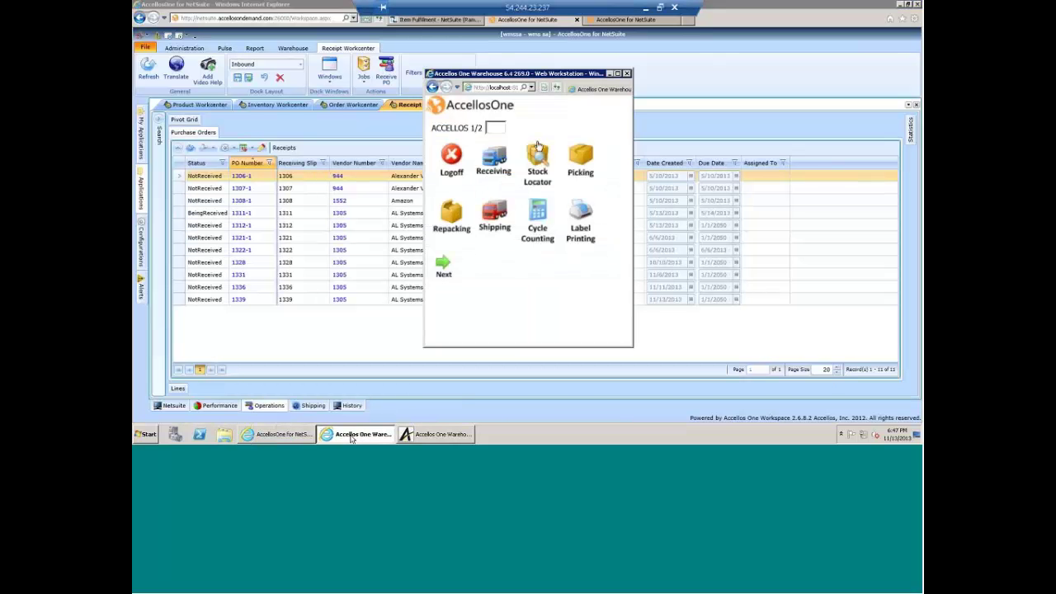
pyautogui.click(499, 157)
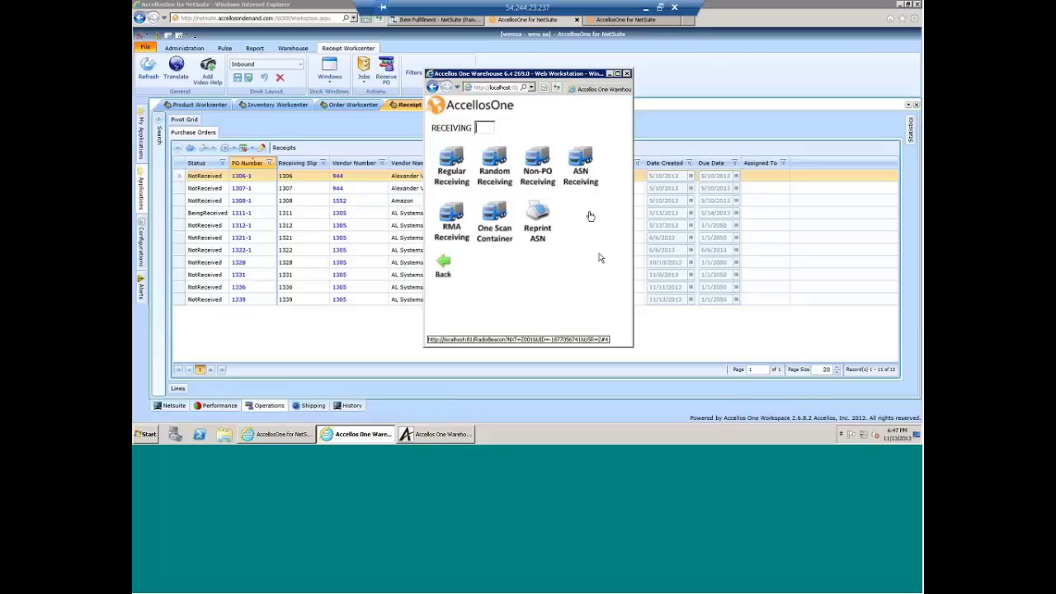
pyautogui.click(444, 270)
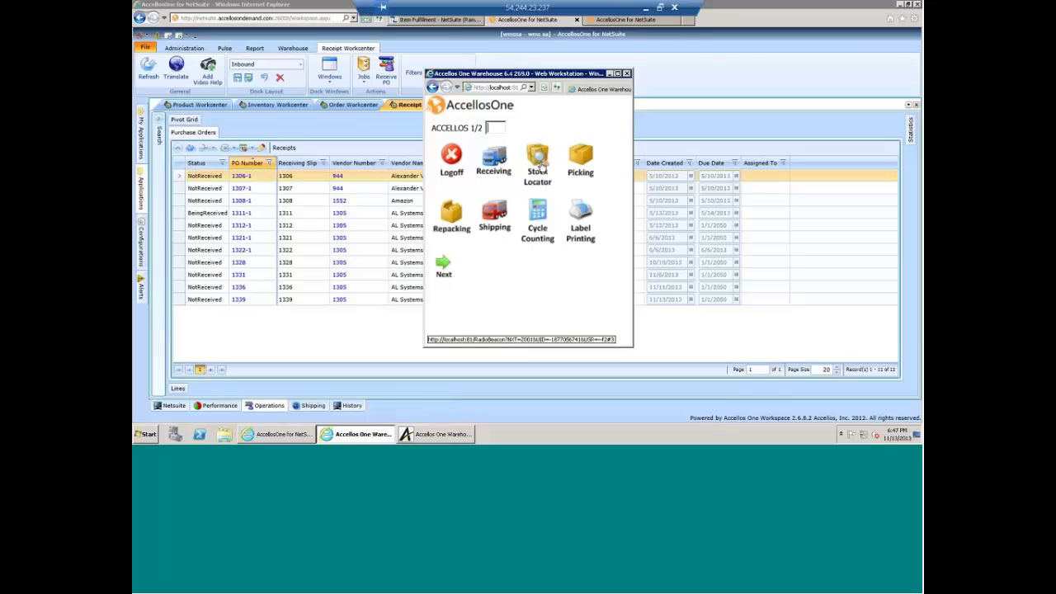
pyautogui.click(536, 213)
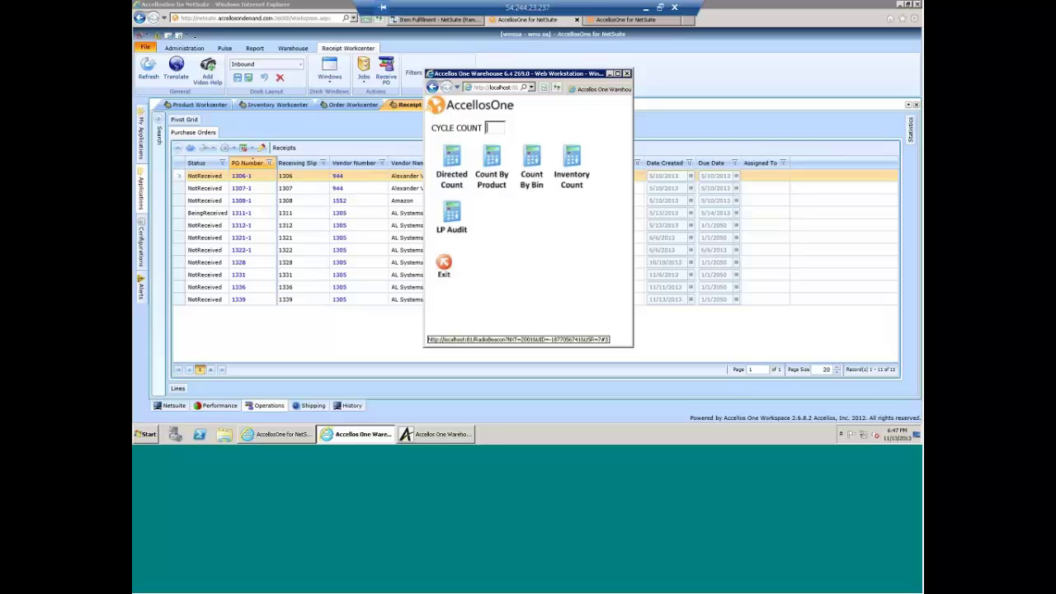
# Browse Label Printing and the second RF function page, then bring the Receipt Workcenter's purchase orders forward.
pyautogui.click(444, 266)
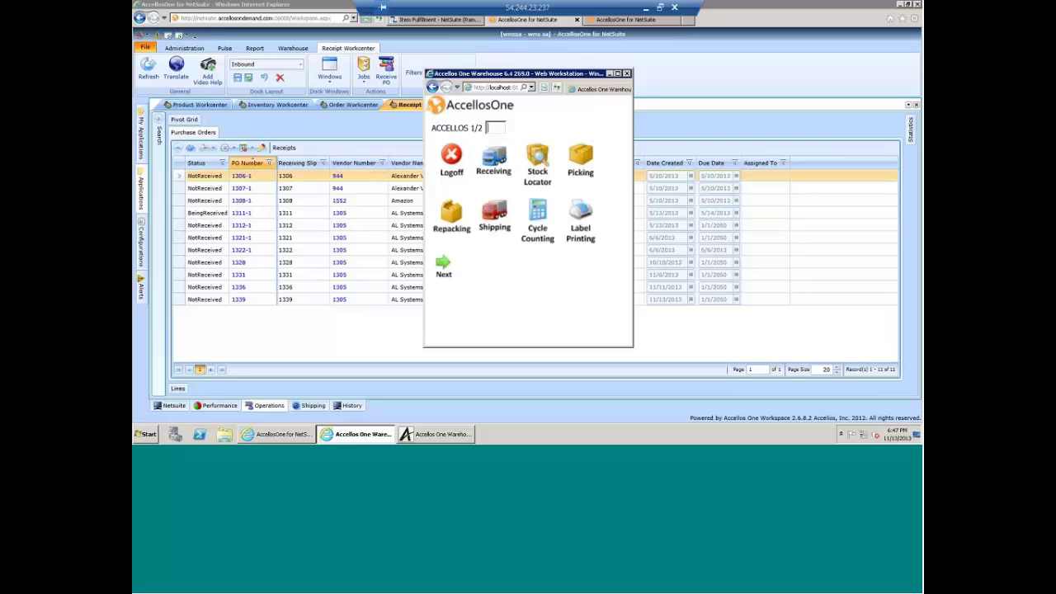
pyautogui.press('8')
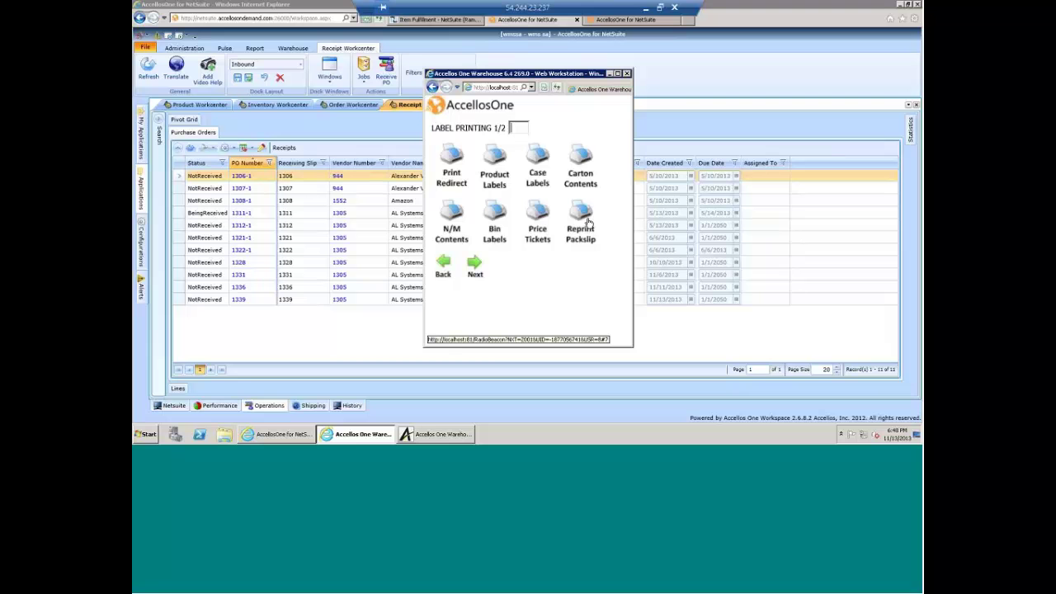
pyautogui.click(445, 265)
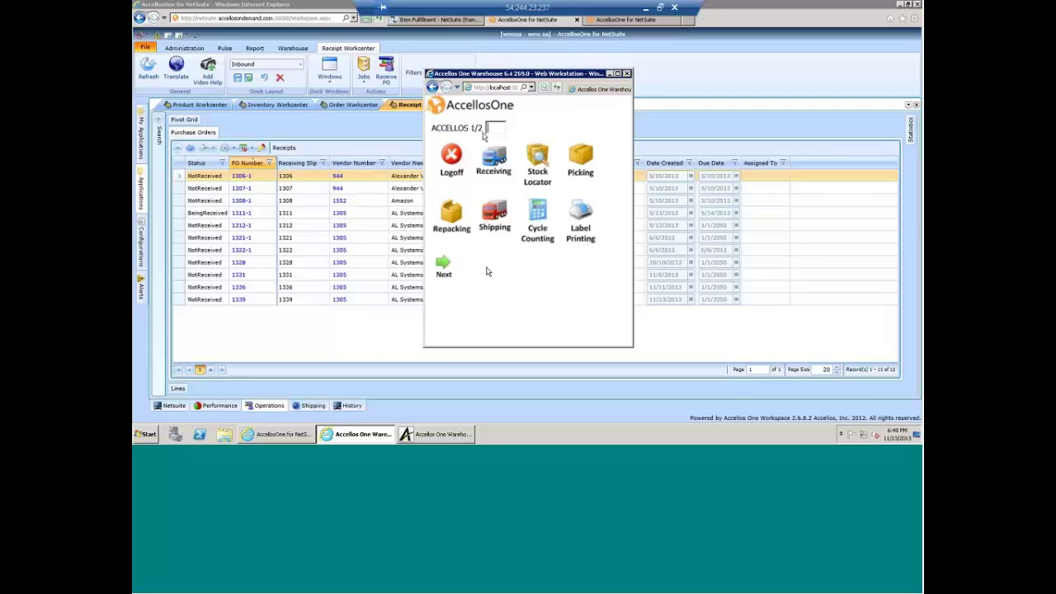
pyautogui.click(445, 269)
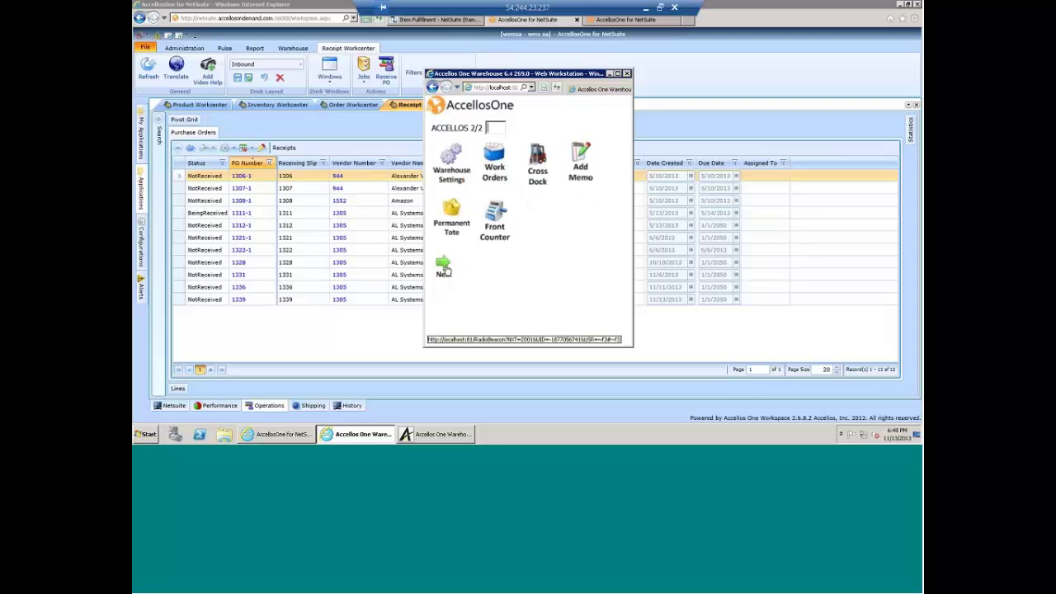
pyautogui.click(445, 270)
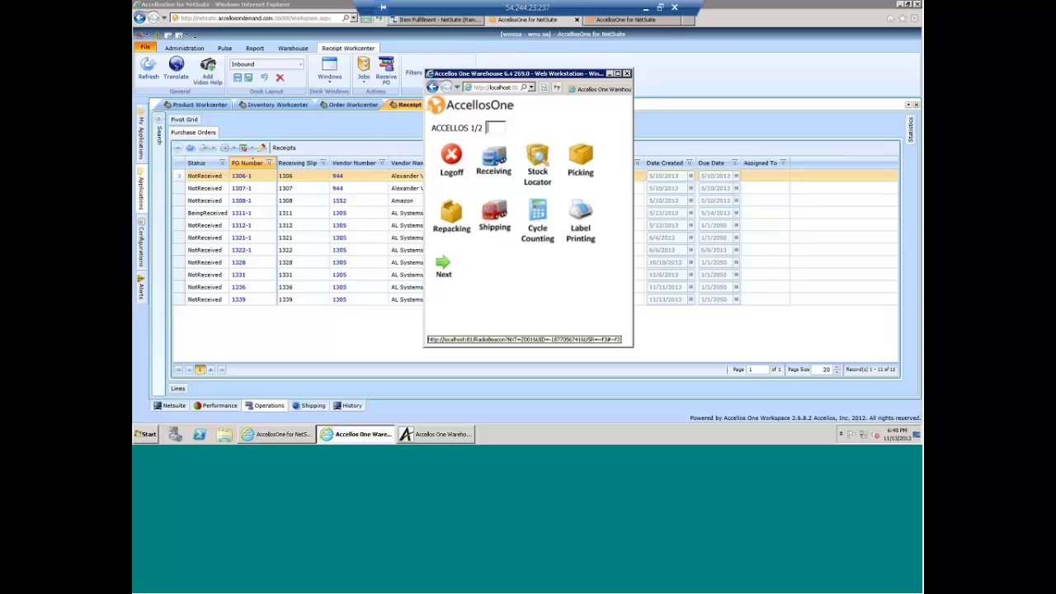
pyautogui.click(366, 127)
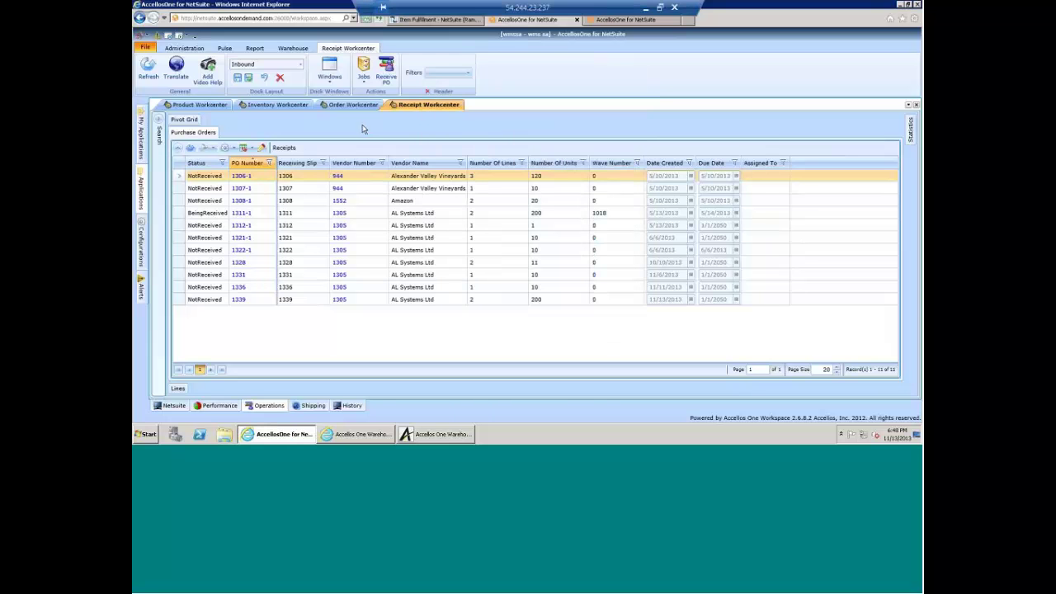